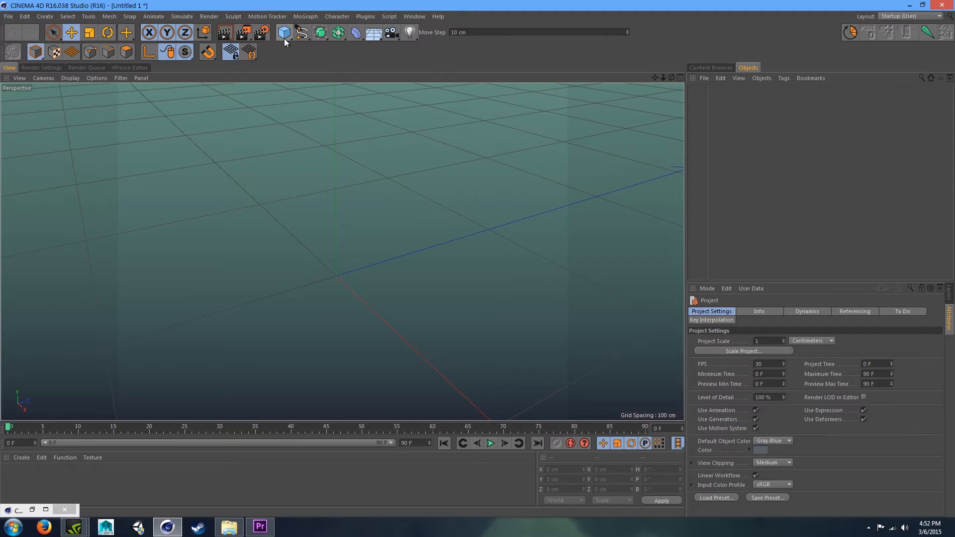
- Create a cube primitive and set its size to 50 cm in X, Y and Z
{"action": "left_click", "coordinate": [284, 34]}
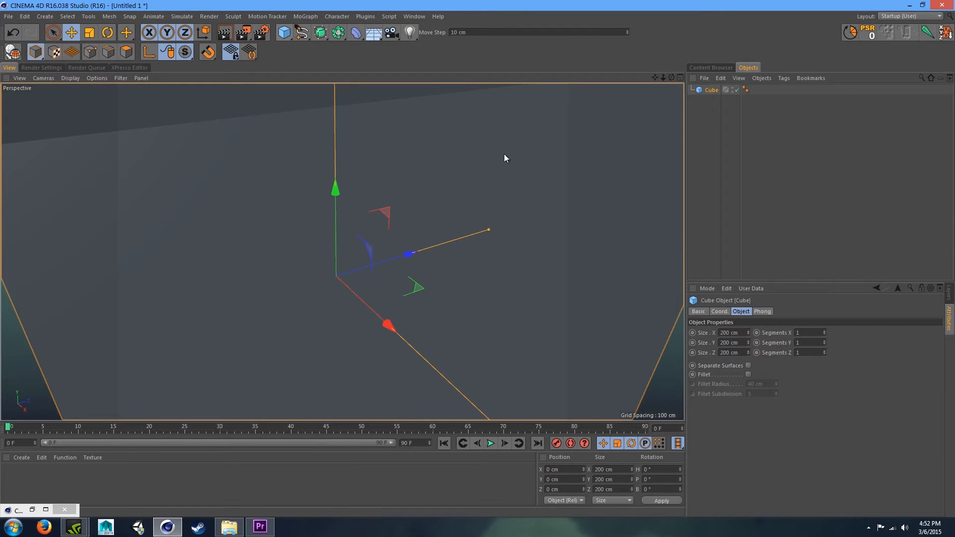
{"action": "left_click_drag", "start_coordinate": [664, 78], "coordinate": [691, 149]}
{"action": "left_click_drag", "start_coordinate": [657, 77], "coordinate": [667, 32]}
{"action": "left_click", "coordinate": [741, 333]}
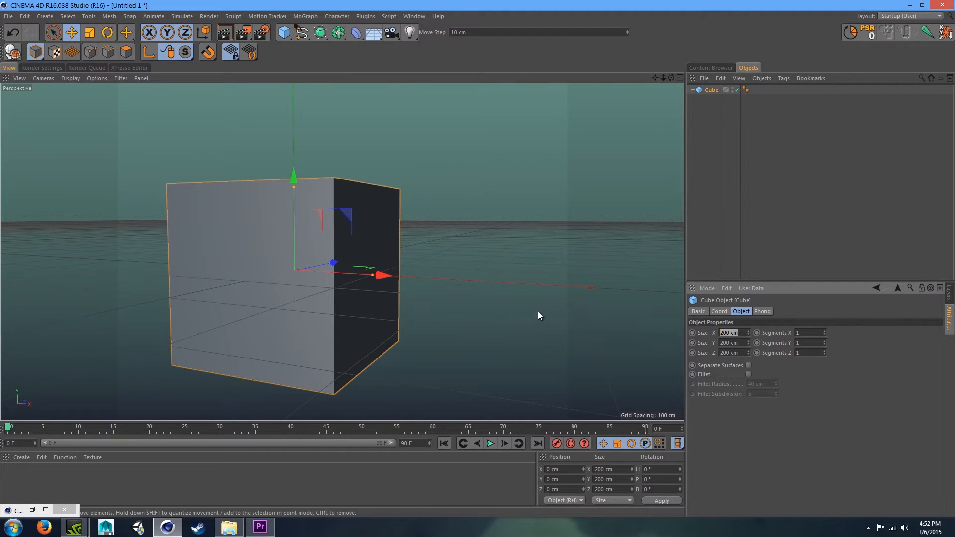
{"action": "type", "text": "50"}
{"action": "key", "text": "Tab"}
{"action": "type", "text": "50"}
{"action": "key", "text": "Tab"}
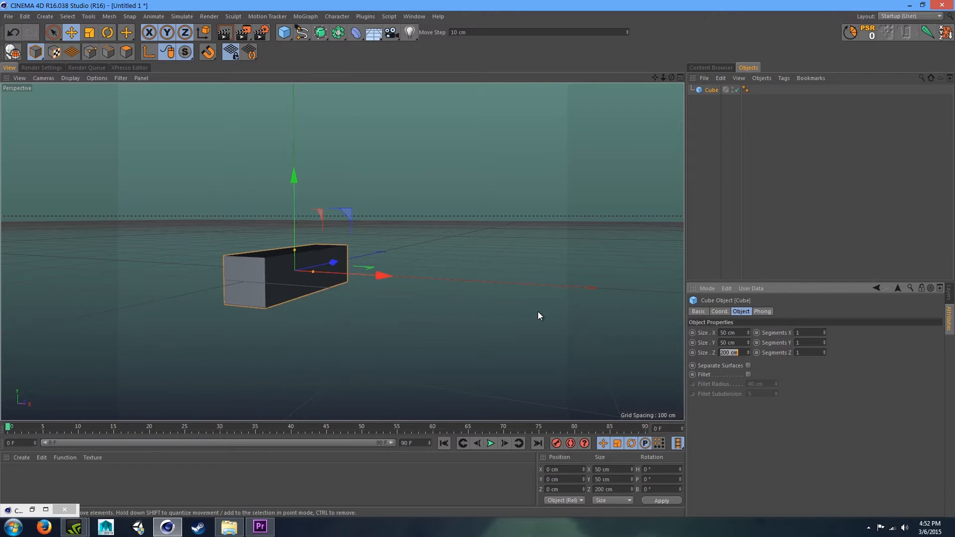
{"action": "type", "text": "50"}
{"action": "key", "text": "Return"}
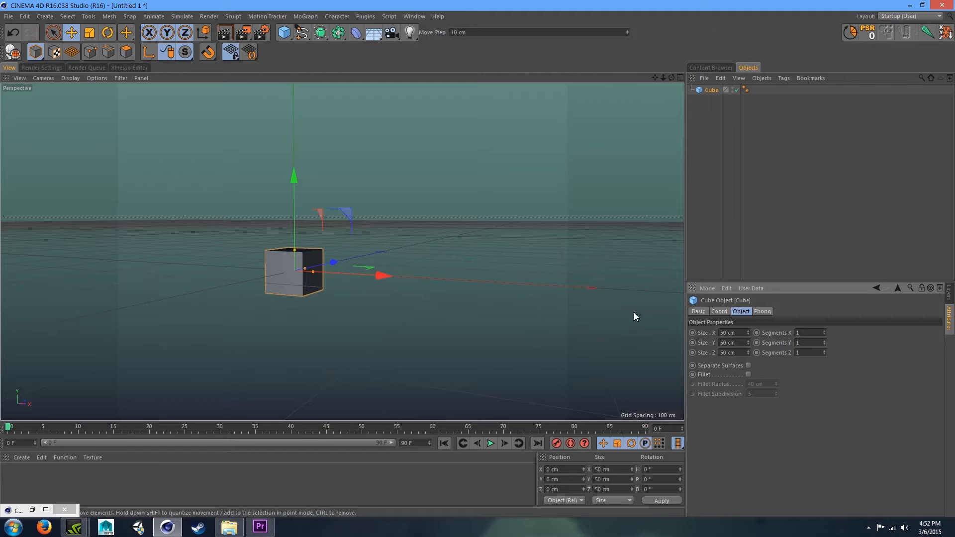
- Set the cube's segments to 8 in X, Y and Z, then deselect it
{"action": "mouse_move", "coordinate": [663, 78]}
{"action": "left_mouse_down"}
{"action": "mouse_move", "coordinate": [696, 78]}
{"action": "mouse_move", "coordinate": [652, 89]}
{"action": "mouse_move", "coordinate": [663, 76]}
{"action": "left_mouse_up"}
{"action": "left_click_drag", "start_coordinate": [663, 78], "coordinate": [666, 44]}
{"action": "left_click_drag", "start_coordinate": [671, 77], "coordinate": [651, 73]}
{"action": "left_click_drag", "start_coordinate": [802, 333], "coordinate": [726, 284]}
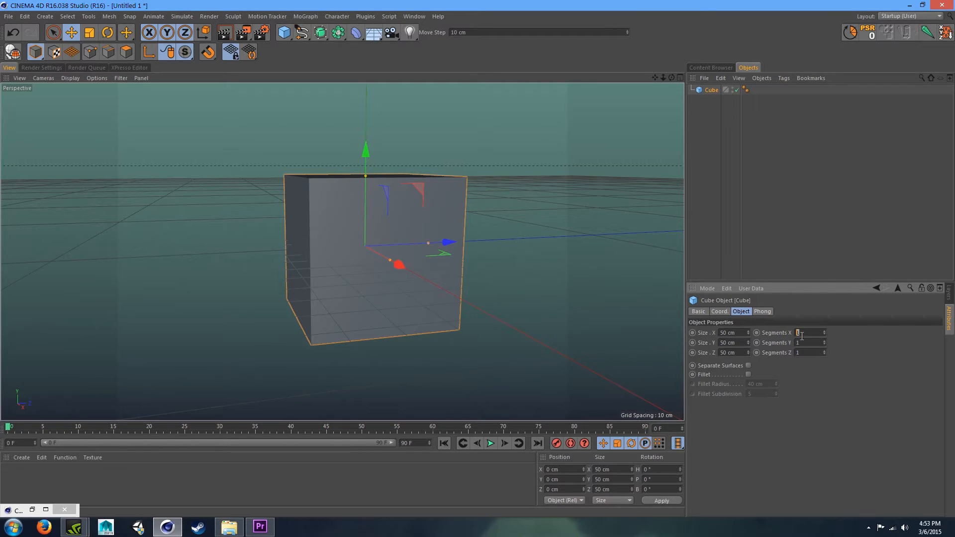
{"action": "type", "text": "8"}
{"action": "key", "text": "Tab"}
{"action": "type", "text": "8"}
{"action": "key", "text": "Tab"}
{"action": "type", "text": "8"}
{"action": "left_click", "coordinate": [730, 176]}
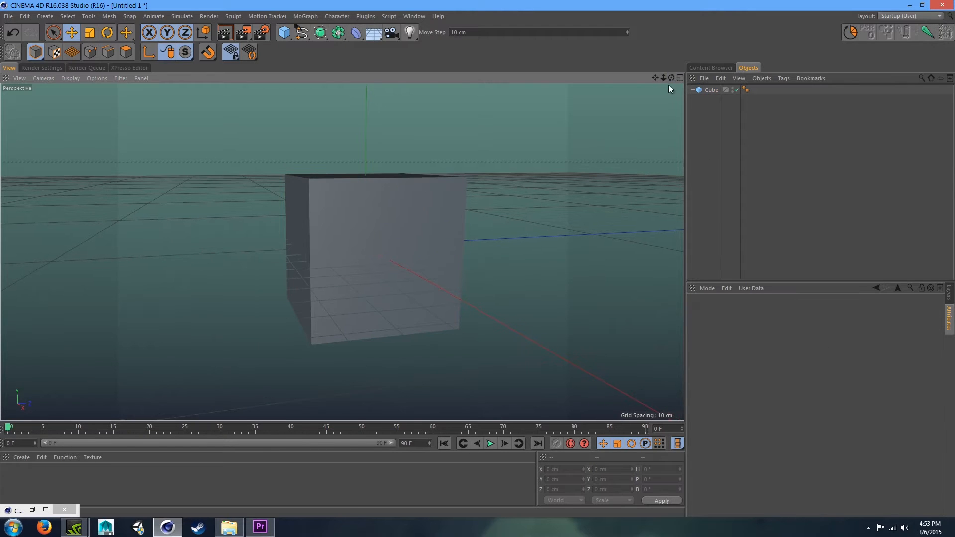
- Switch the viewport display to shaded with lines so the segments show
{"action": "key", "text": "n"}
{"action": "key", "text": "b"}
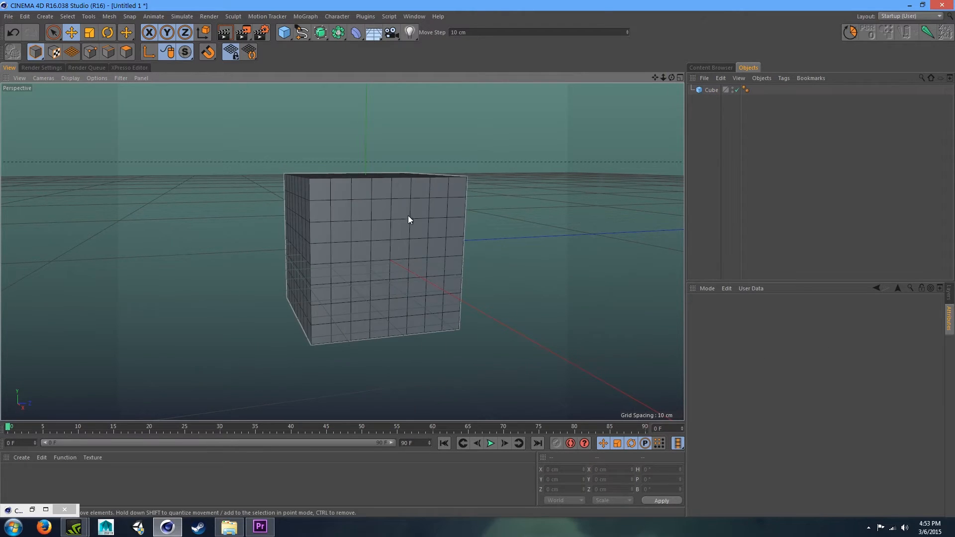
{"action": "left_click_drag", "start_coordinate": [655, 77], "coordinate": [678, 80]}
- Select the cube and make it editable
{"action": "left_click", "coordinate": [256, 214]}
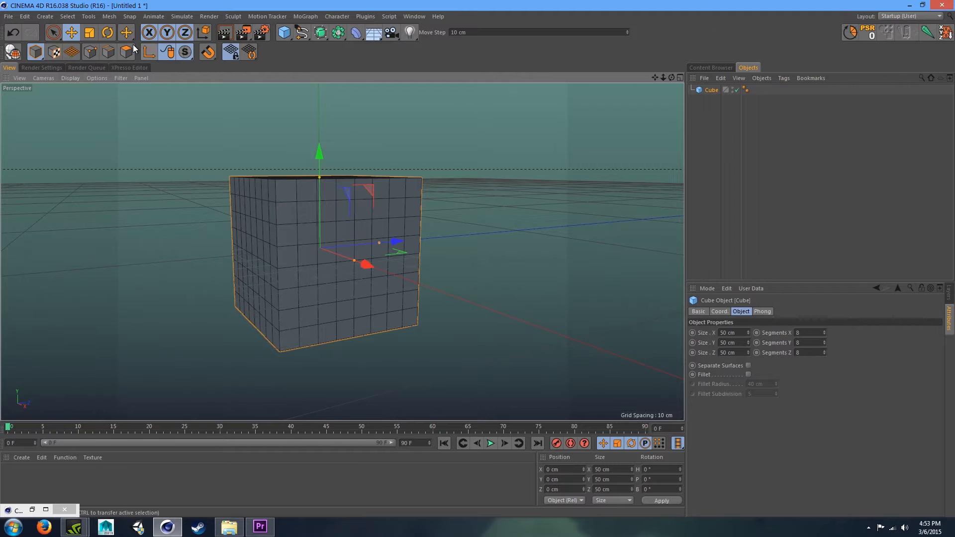
{"action": "key", "text": "c"}
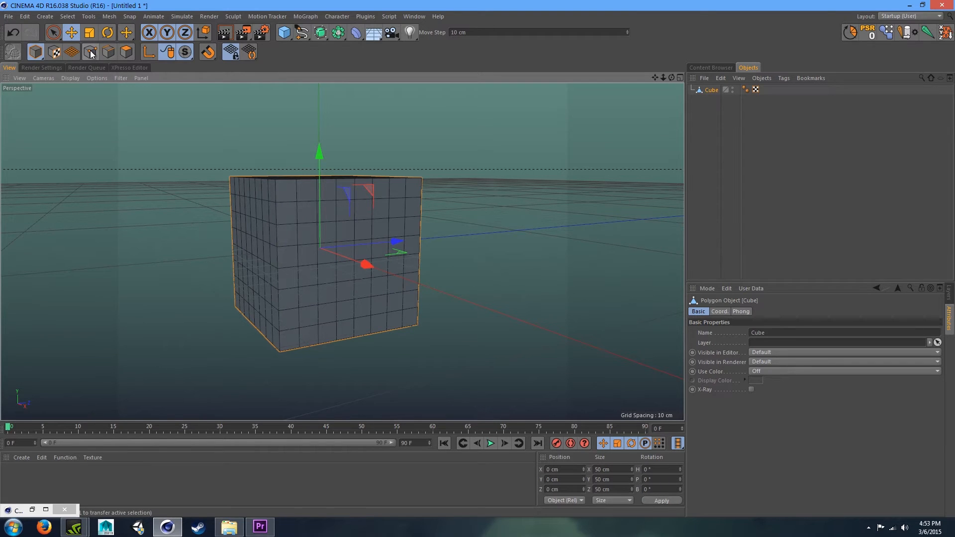
{"action": "left_click", "coordinate": [121, 54]}
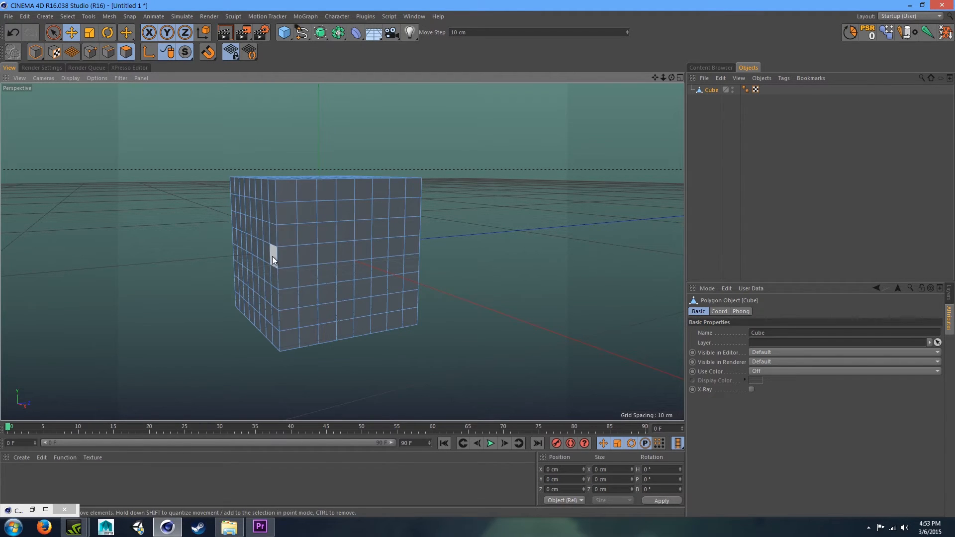
{"action": "left_click", "coordinate": [305, 212]}
{"action": "mouse_move", "coordinate": [351, 220]}
{"action": "left_mouse_down"}
{"action": "mouse_move", "coordinate": [256, 261]}
{"action": "mouse_move", "coordinate": [352, 229]}
{"action": "left_mouse_up"}
{"action": "key", "text": "ctrl+z"}
{"action": "left_click", "coordinate": [381, 209]}
{"action": "left_click_drag", "start_coordinate": [413, 208], "coordinate": [393, 220]}
{"action": "left_click", "coordinate": [634, 240]}
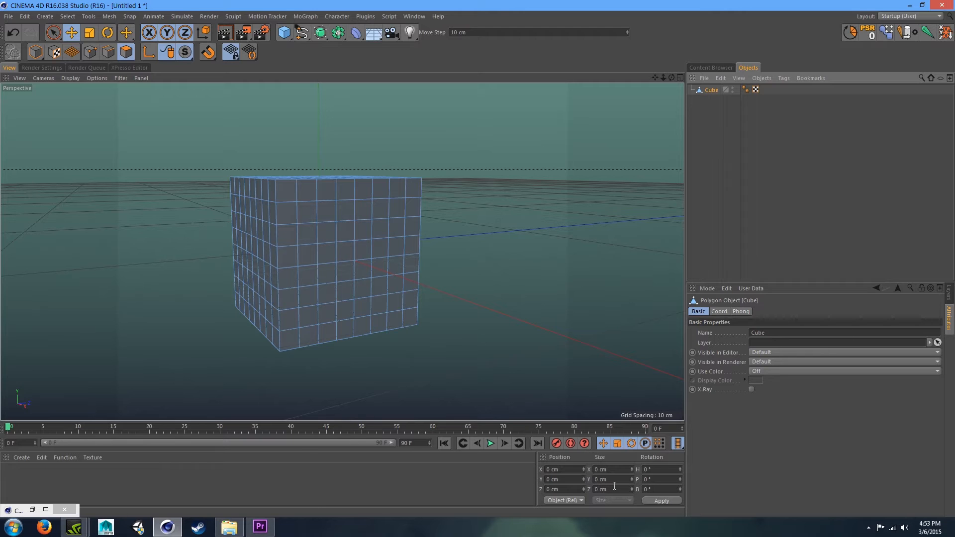
- Try to set the cube's X and Y size to 51 cm in model mode, then undo both changes
{"action": "left_click", "coordinate": [36, 52]}
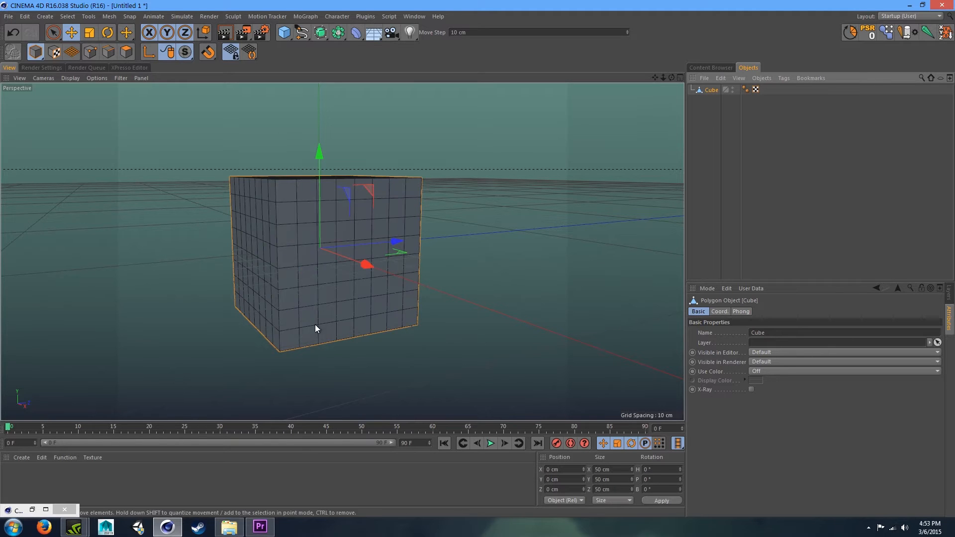
{"action": "left_click", "coordinate": [598, 469]}
{"action": "type", "text": "51"}
{"action": "key", "text": "Return"}
{"action": "key", "text": "Tab"}
{"action": "type", "text": "51"}
{"action": "key", "text": "Tab"}
{"action": "key", "text": "ctrl+z"}
{"action": "key", "text": "ctrl+z"}
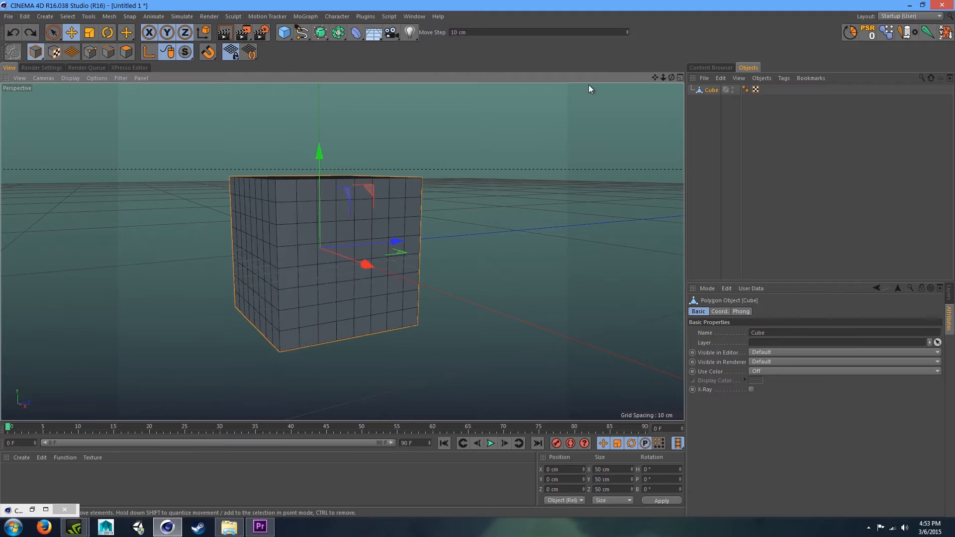
- Switch the cube to polygon editing mode
{"action": "left_click_drag", "start_coordinate": [664, 79], "coordinate": [2, 55]}
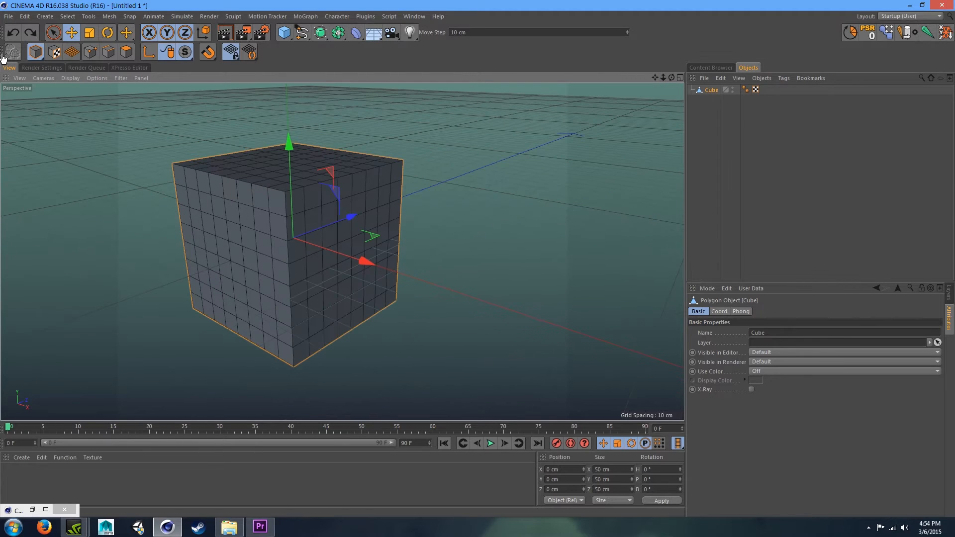
{"action": "left_click", "coordinate": [128, 52]}
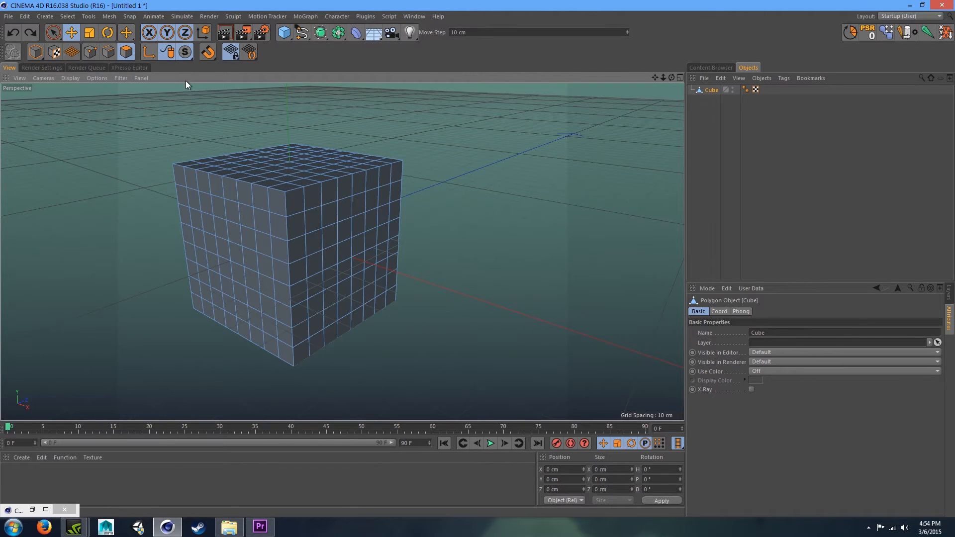
{"action": "mouse_move", "coordinate": [671, 78]}
{"action": "left_mouse_down"}
{"action": "mouse_move", "coordinate": [645, 63]}
{"action": "mouse_move", "coordinate": [665, 64]}
{"action": "left_mouse_up"}
- Create a new material and open its Color channel settings
{"action": "double_click", "coordinate": [262, 485]}
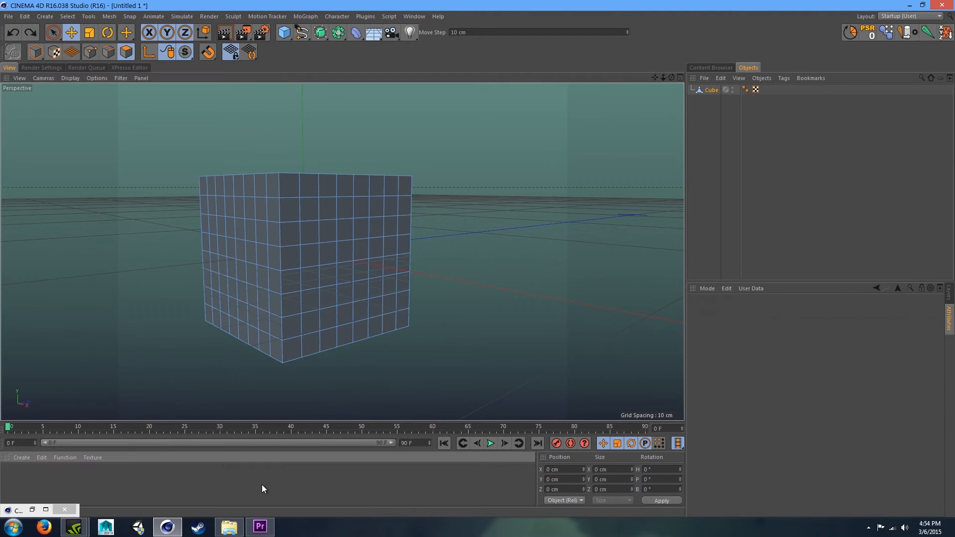
{"action": "left_click", "coordinate": [704, 311]}
{"action": "left_click", "coordinate": [732, 431]}
{"action": "left_click", "coordinate": [741, 312]}
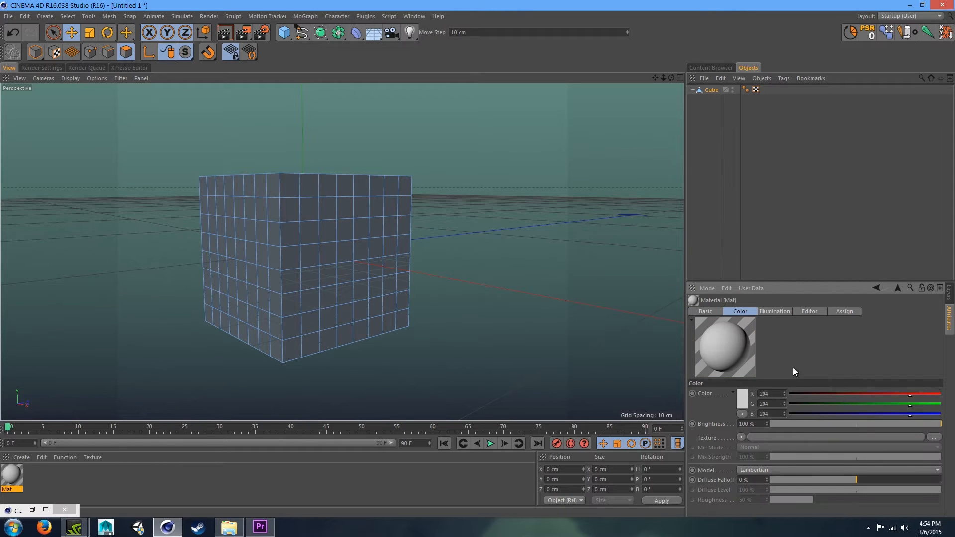
- Load the DBL Hobo image as the Color texture without copying it, and set sampling to None
{"action": "left_click", "coordinate": [929, 436]}
{"action": "left_click", "coordinate": [393, 132]}
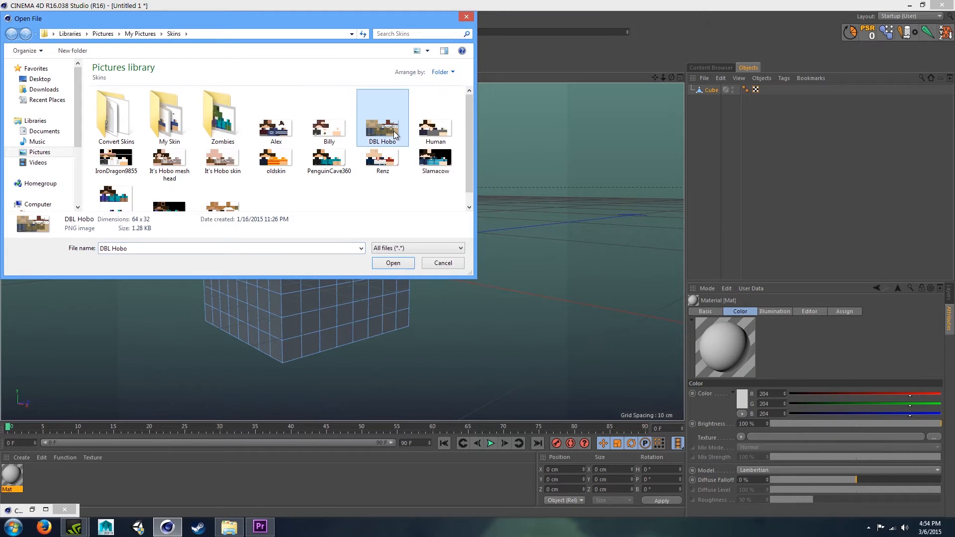
{"action": "double_click", "coordinate": [393, 130]}
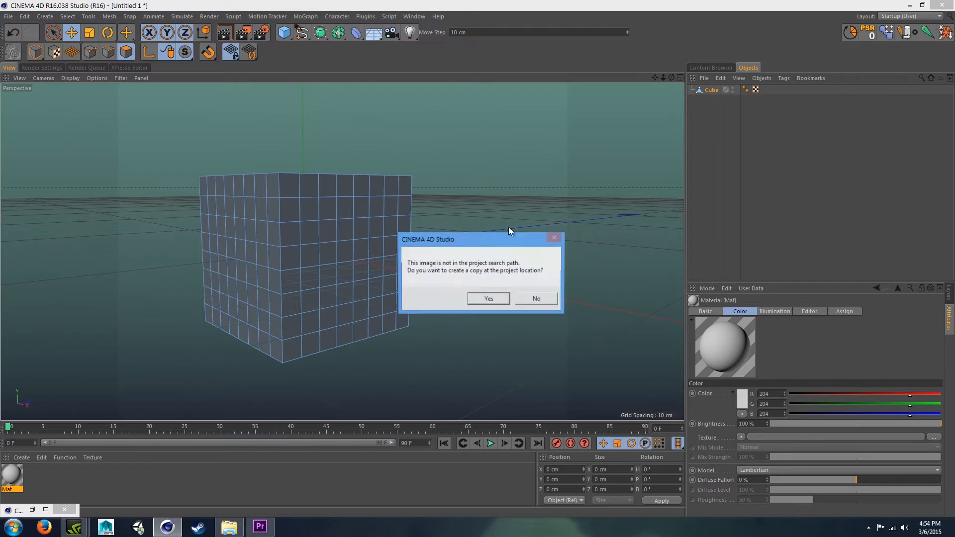
{"action": "left_click", "coordinate": [542, 300]}
{"action": "left_click", "coordinate": [814, 446]}
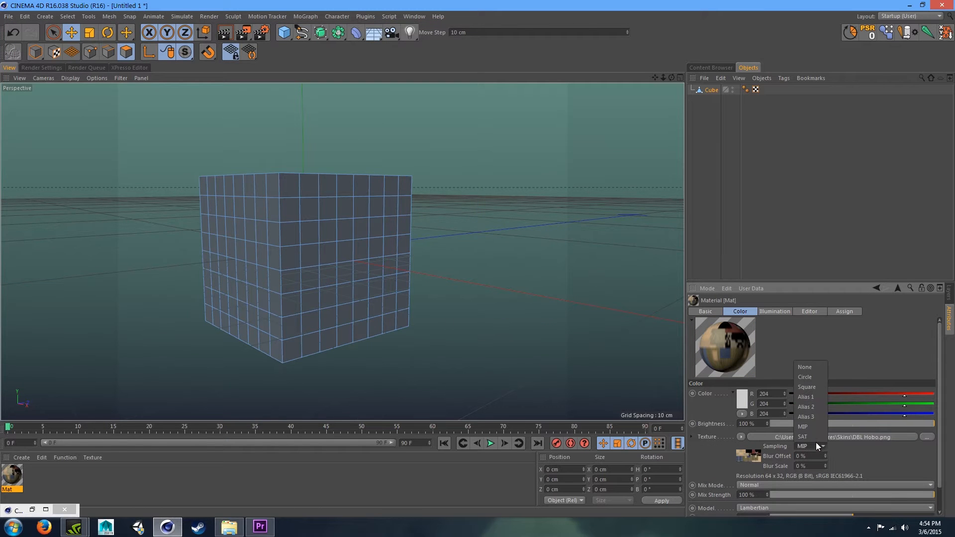
{"action": "left_click", "coordinate": [810, 369]}
- Enable the material's Alpha channel and open its settings
{"action": "left_click", "coordinate": [705, 311]}
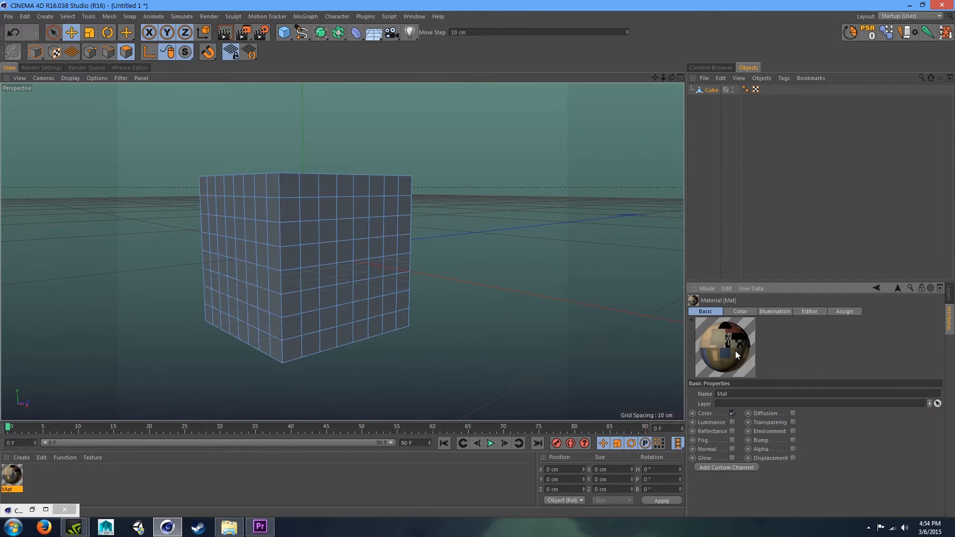
{"action": "left_click", "coordinate": [331, 191]}
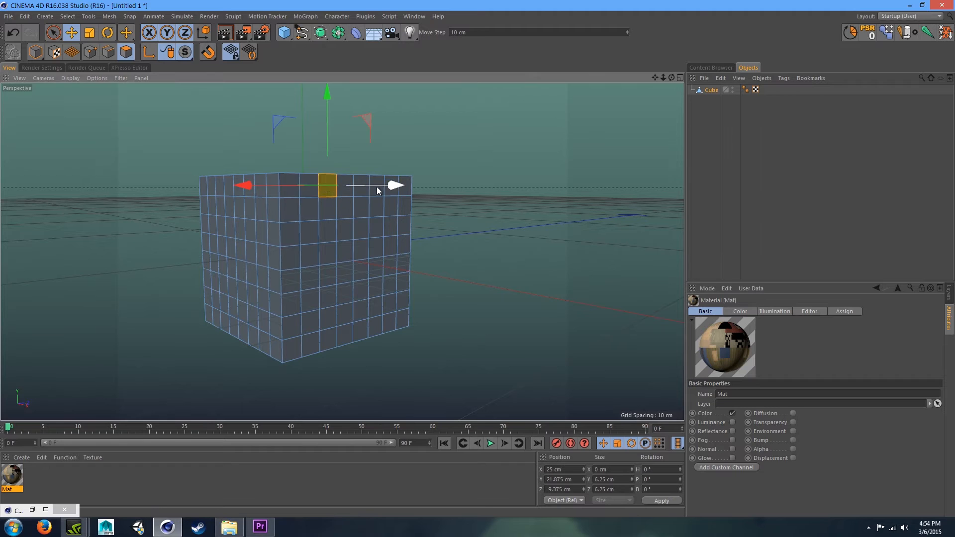
{"action": "left_click", "coordinate": [477, 146]}
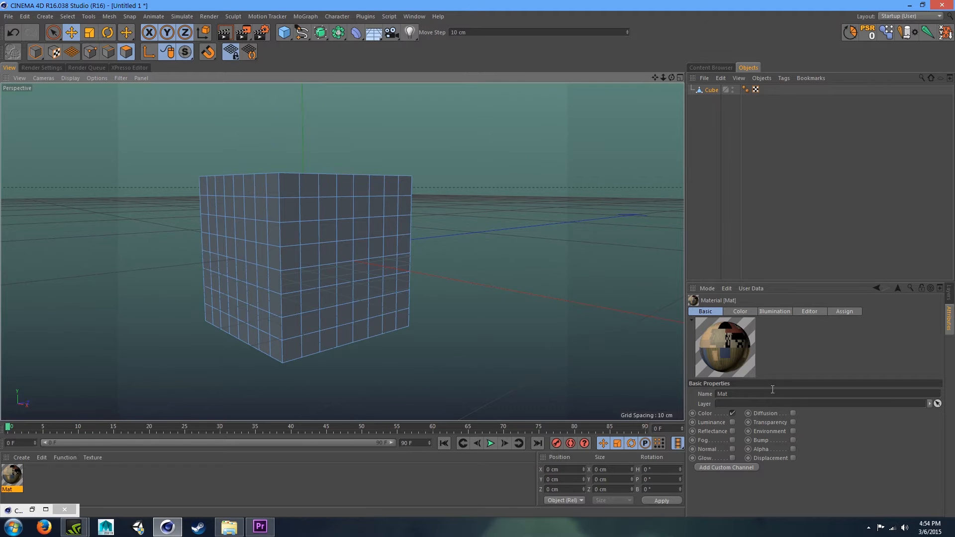
{"action": "left_click", "coordinate": [793, 449]}
{"action": "left_click", "coordinate": [775, 314]}
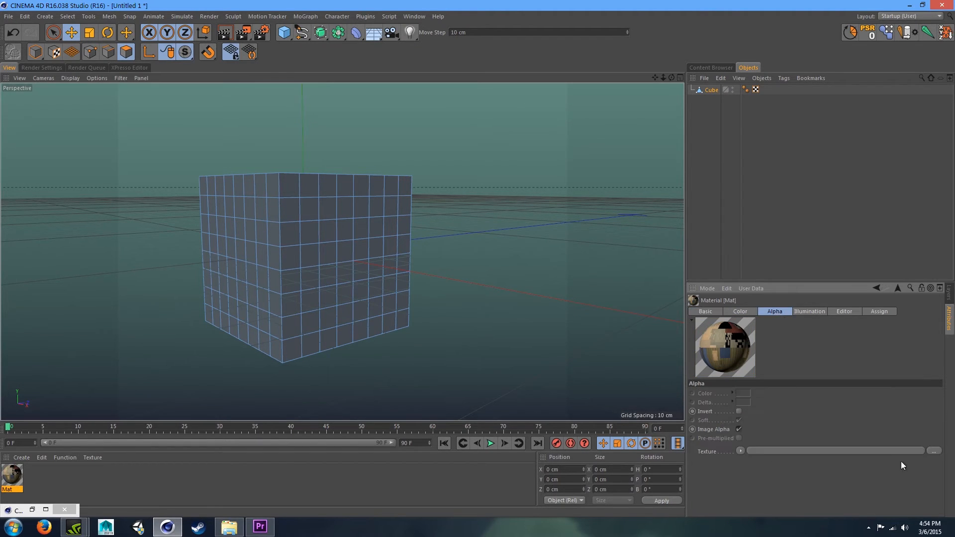
- Load the DBL Hobo image as the Alpha texture without copying it, and set sampling to None
{"action": "left_click", "coordinate": [933, 451]}
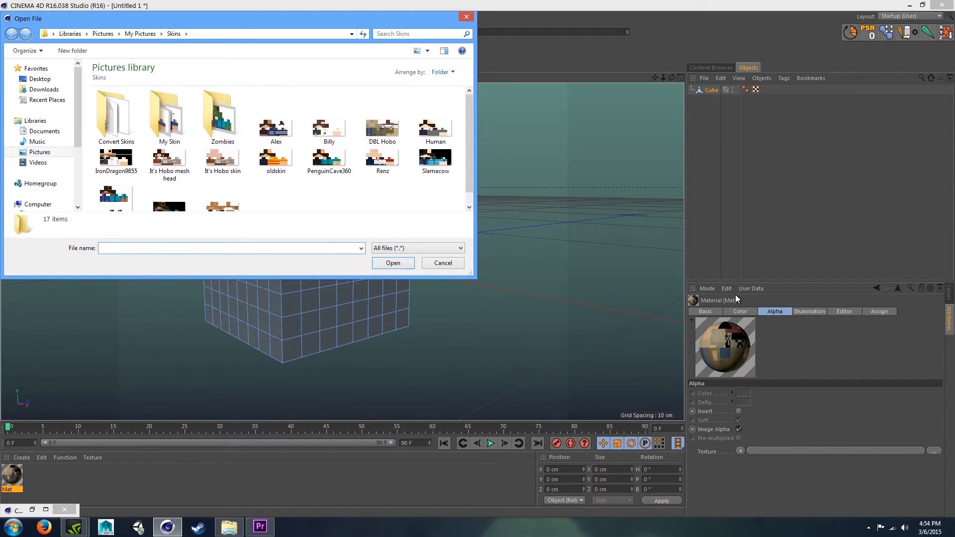
{"action": "double_click", "coordinate": [382, 128]}
{"action": "left_click", "coordinate": [549, 299]}
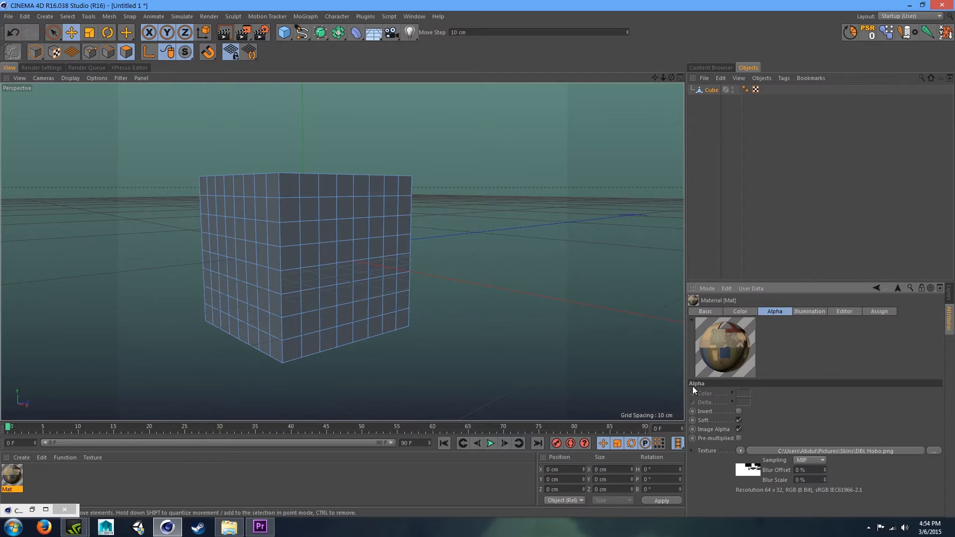
{"action": "left_click", "coordinate": [806, 459]}
{"action": "left_click", "coordinate": [804, 381]}
- Set the material preview to Cube and apply the material to the cube
{"action": "right_click", "coordinate": [720, 363]}
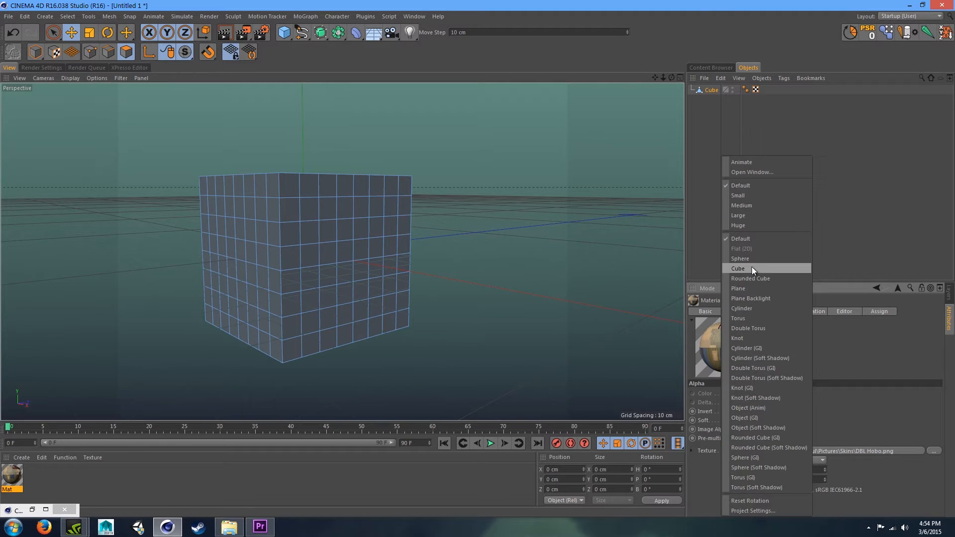
{"action": "left_click", "coordinate": [758, 299]}
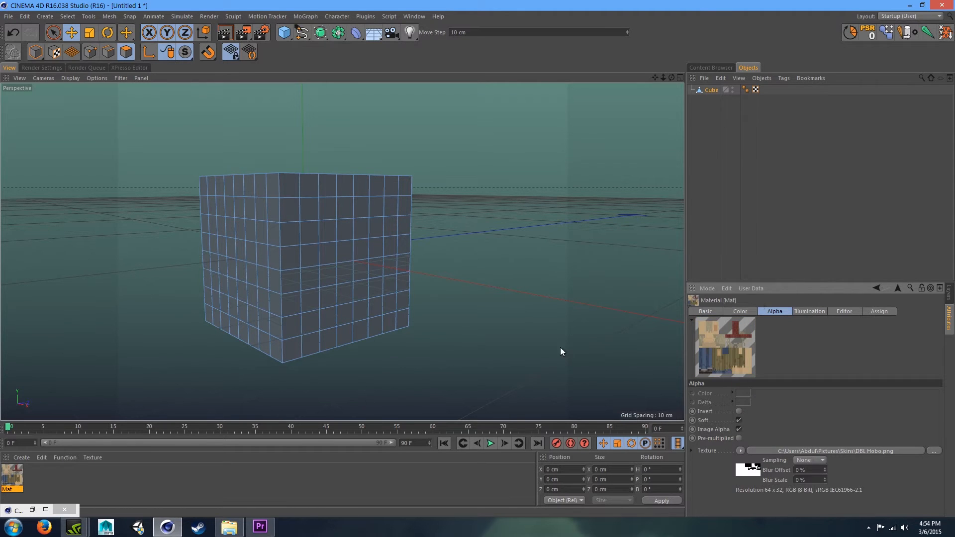
{"action": "left_click", "coordinate": [79, 484]}
{"action": "left_click_drag", "start_coordinate": [10, 475], "coordinate": [276, 267]}
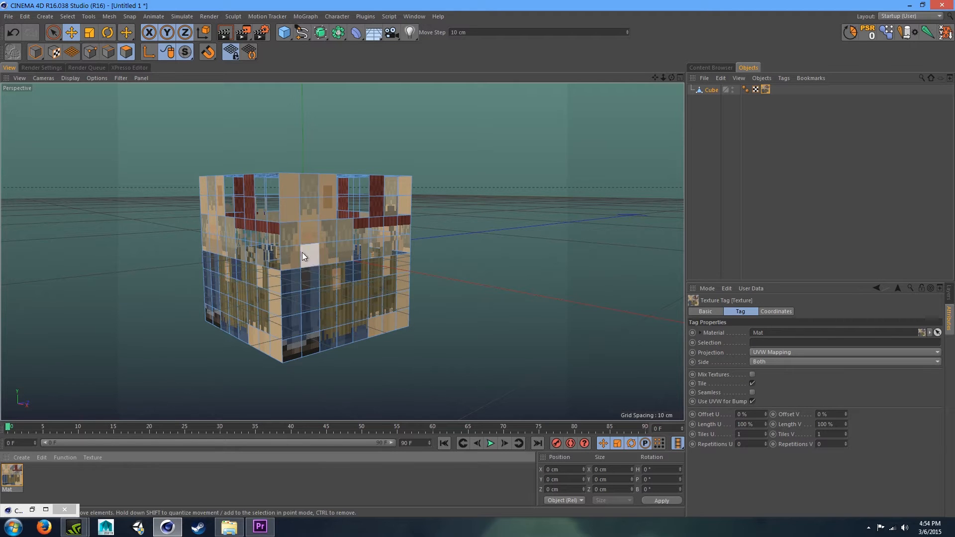
- Select the textured cube and switch the layout to BP UV Edit
{"action": "mouse_move", "coordinate": [671, 78]}
{"action": "left_mouse_down"}
{"action": "mouse_move", "coordinate": [632, 99]}
{"action": "mouse_move", "coordinate": [677, 79]}
{"action": "mouse_move", "coordinate": [666, 94]}
{"action": "mouse_move", "coordinate": [671, 78]}
{"action": "mouse_move", "coordinate": [679, 92]}
{"action": "mouse_move", "coordinate": [664, 78]}
{"action": "left_mouse_up"}
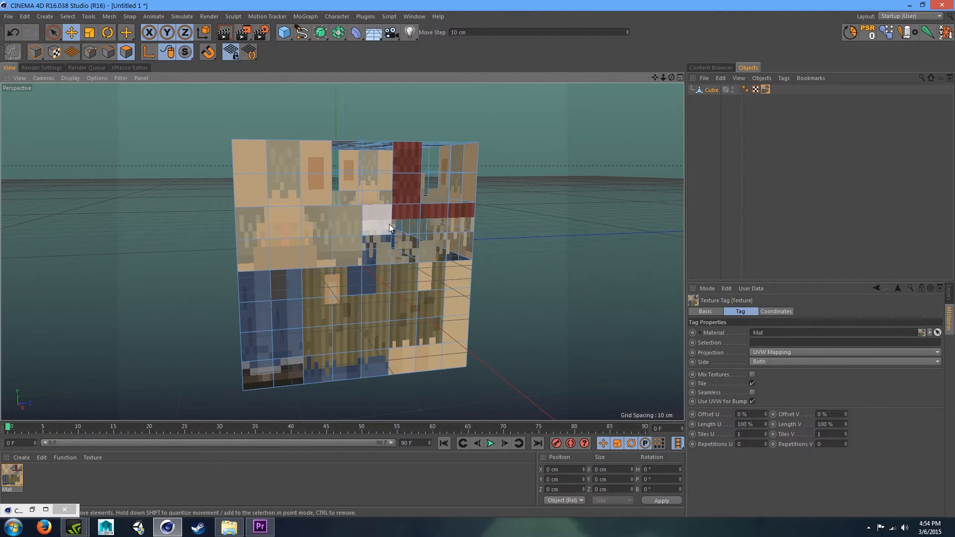
{"action": "left_click_drag", "start_coordinate": [672, 77], "coordinate": [662, 80]}
{"action": "left_click_drag", "start_coordinate": [342, 251], "coordinate": [343, 251], "text": "alt"}
{"action": "mouse_move", "coordinate": [672, 77]}
{"action": "left_mouse_down"}
{"action": "mouse_move", "coordinate": [657, 78]}
{"action": "mouse_move", "coordinate": [670, 75]}
{"action": "left_mouse_up"}
{"action": "left_click", "coordinate": [377, 285]}
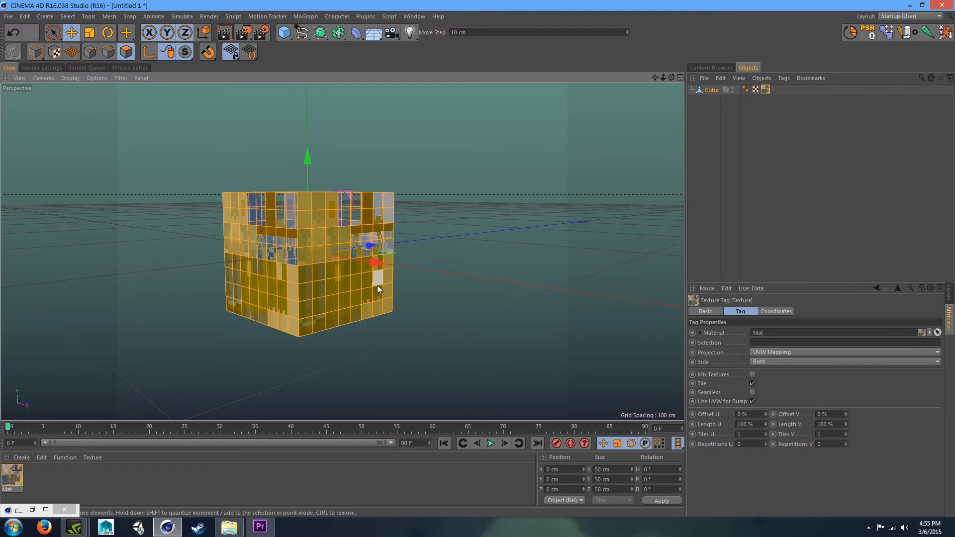
{"action": "left_click_drag", "start_coordinate": [671, 78], "coordinate": [342, 251]}
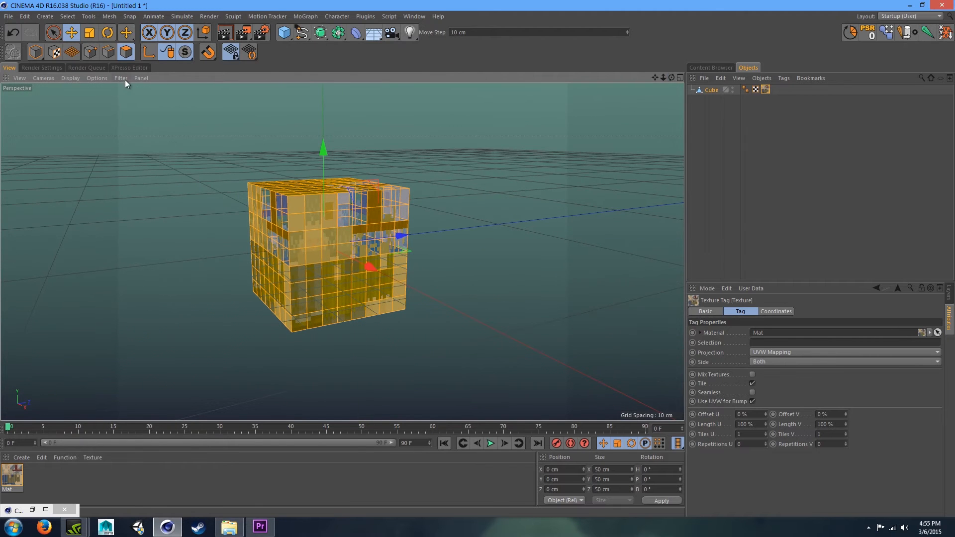
{"action": "left_click", "coordinate": [921, 16]}
{"action": "left_click", "coordinate": [865, 19]}
{"action": "left_click", "coordinate": [892, 15]}
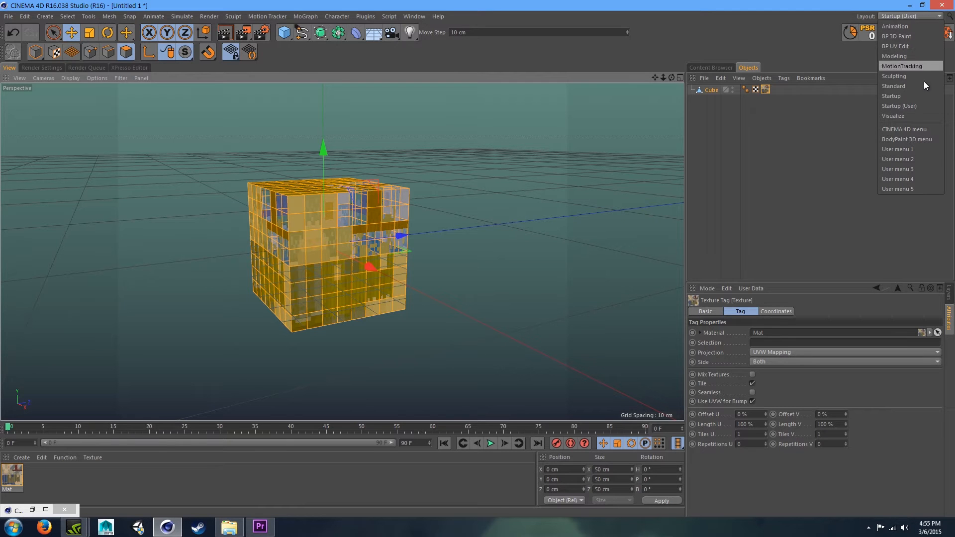
{"action": "left_click", "coordinate": [903, 46]}
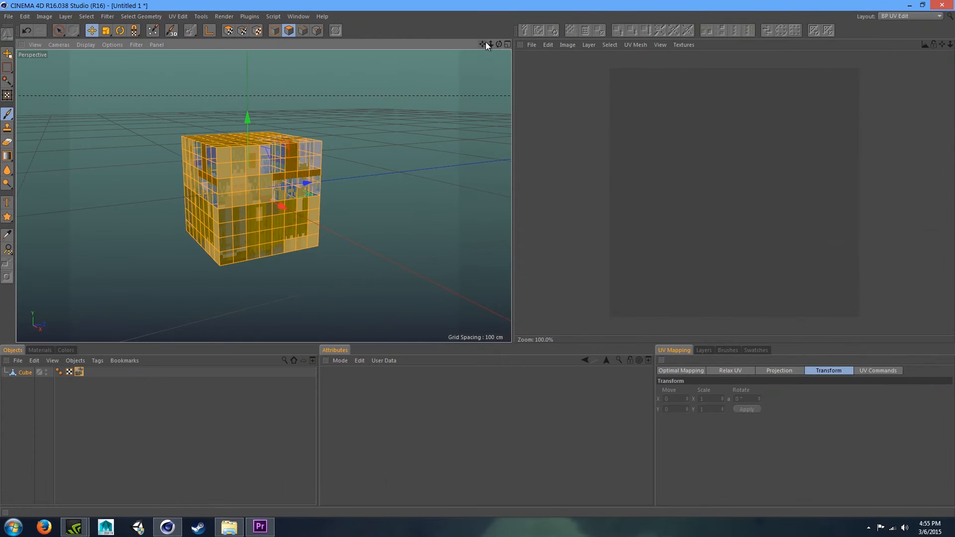
- Activate the material's texture so the DBL Hobo skin image appears in the texture view
{"action": "mouse_move", "coordinate": [499, 44]}
{"action": "left_mouse_down"}
{"action": "mouse_move", "coordinate": [528, 76]}
{"action": "mouse_move", "coordinate": [478, 47]}
{"action": "mouse_move", "coordinate": [489, 40]}
{"action": "left_mouse_up"}
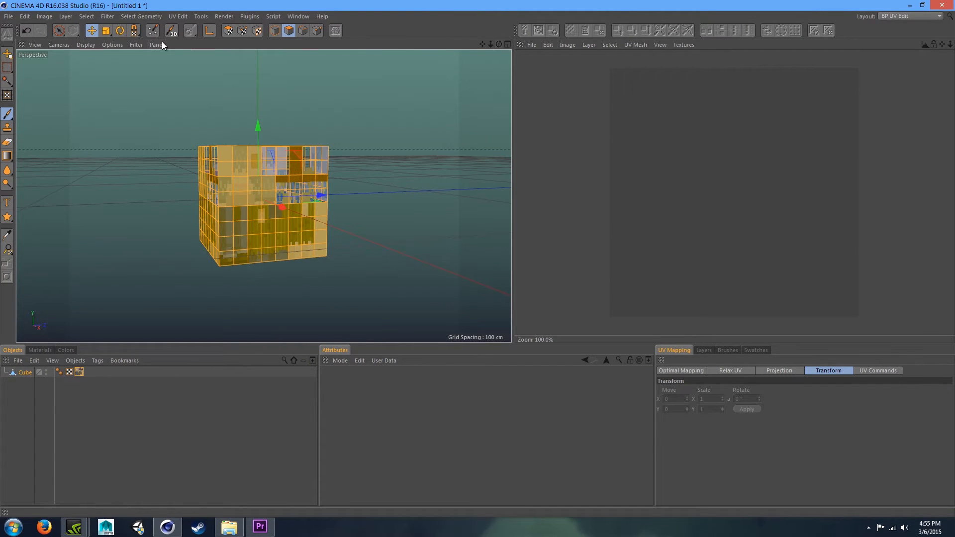
{"action": "left_click", "coordinate": [38, 350]}
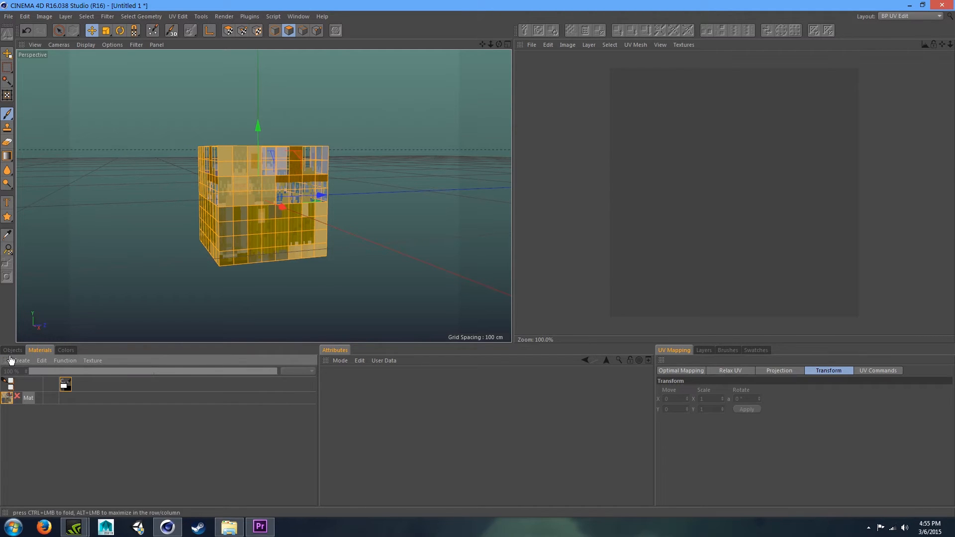
{"action": "left_click", "coordinate": [13, 351]}
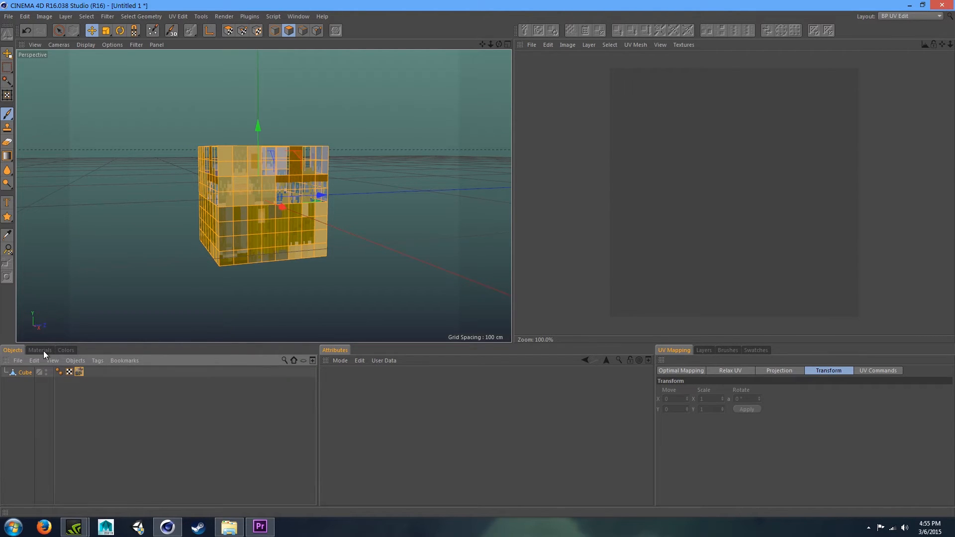
{"action": "left_click", "coordinate": [43, 351]}
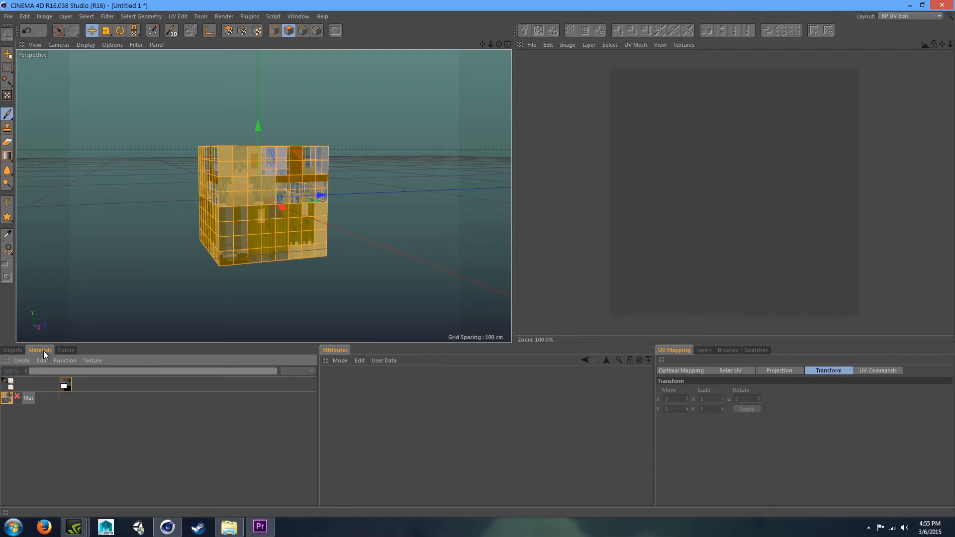
{"action": "left_click", "coordinate": [18, 396]}
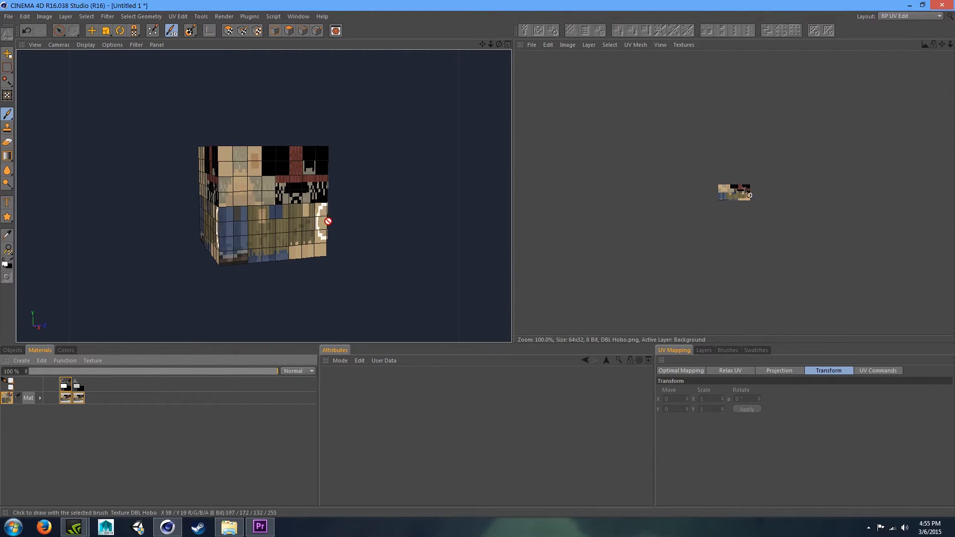
{"action": "left_click", "coordinate": [91, 32]}
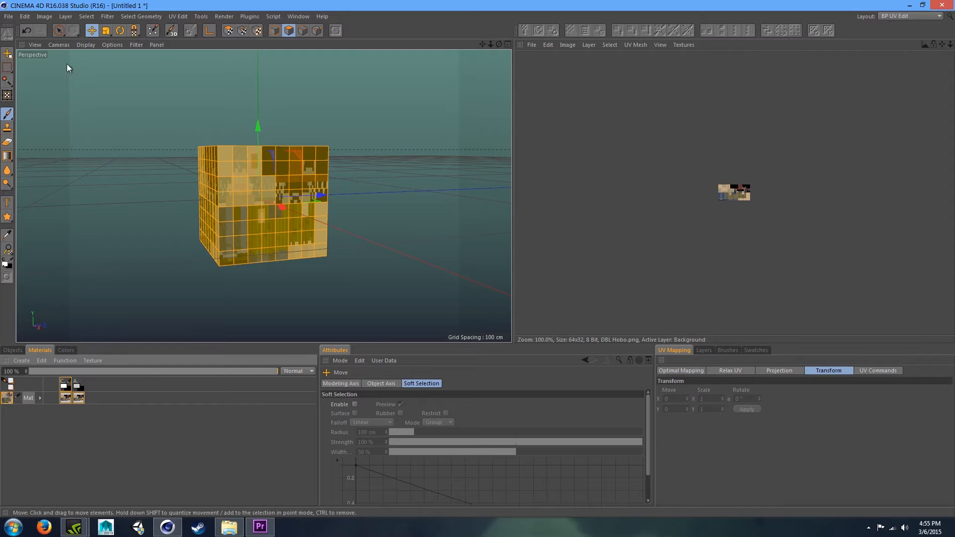
{"action": "scroll", "coordinate": [740, 192], "scroll_direction": "up", "scroll_amount": 5}
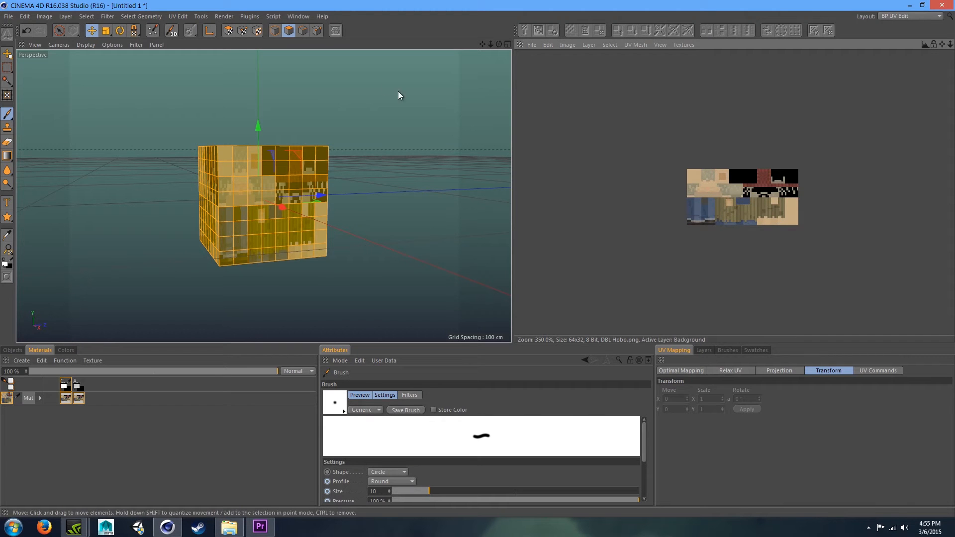
- Select the material and switch to UV polygon editing to show the cube's UV mesh over the texture
{"action": "left_click", "coordinate": [8, 398]}
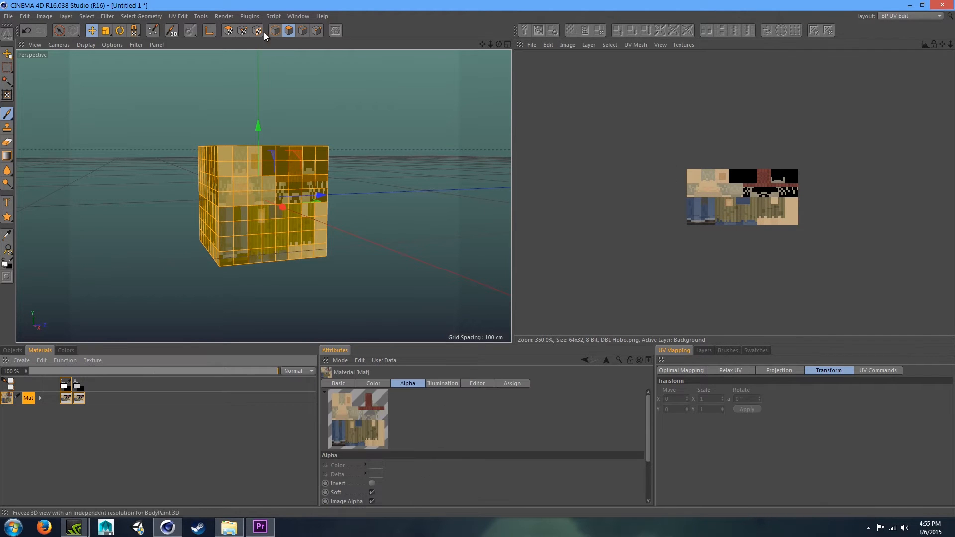
{"action": "left_click", "coordinate": [228, 31]}
{"action": "scroll", "coordinate": [759, 135], "scroll_direction": "up", "scroll_amount": 1}
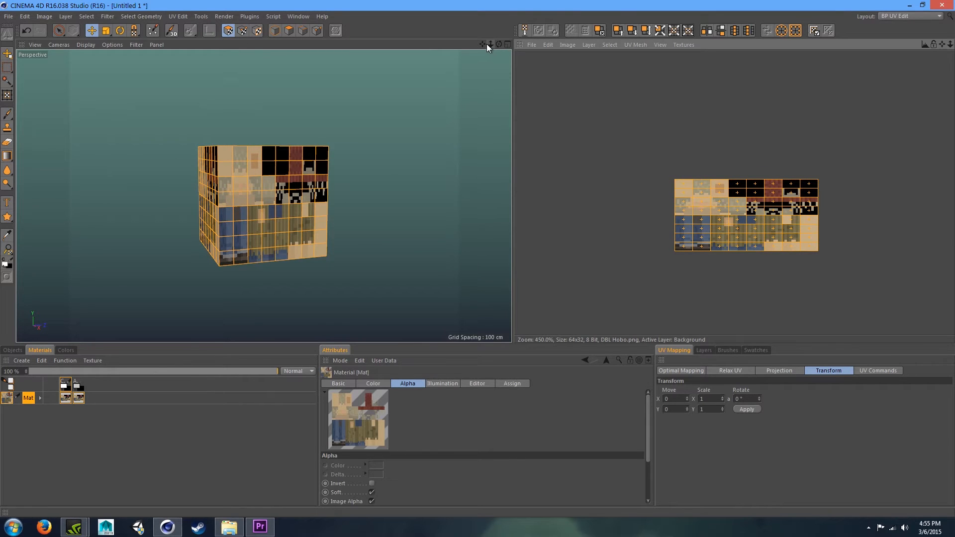
- Scale the selected UV polygons to X 0.125 and Y 0.25 with the UV Transform settings
{"action": "left_click_drag", "start_coordinate": [483, 44], "coordinate": [509, 44]}
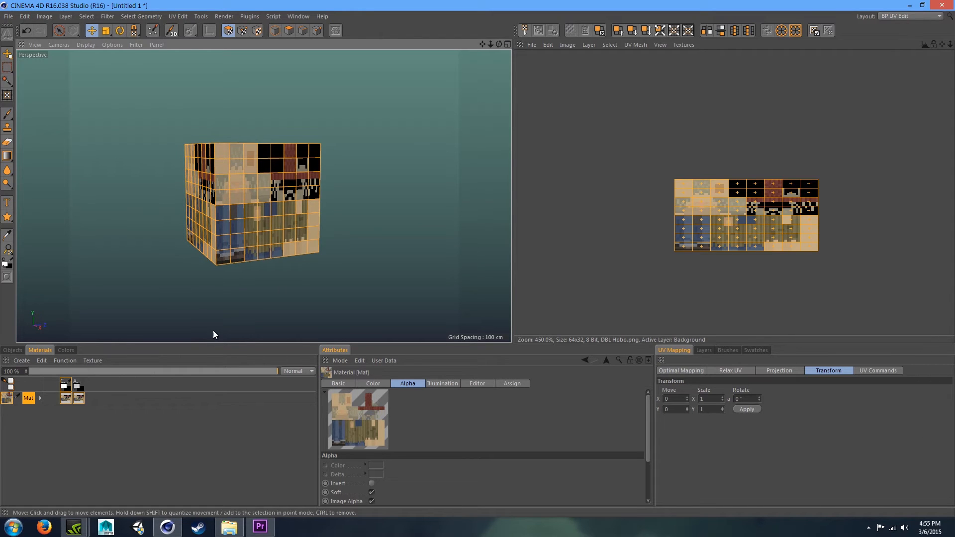
{"action": "left_click_drag", "start_coordinate": [490, 47], "coordinate": [775, 381]}
{"action": "left_click", "coordinate": [708, 398]}
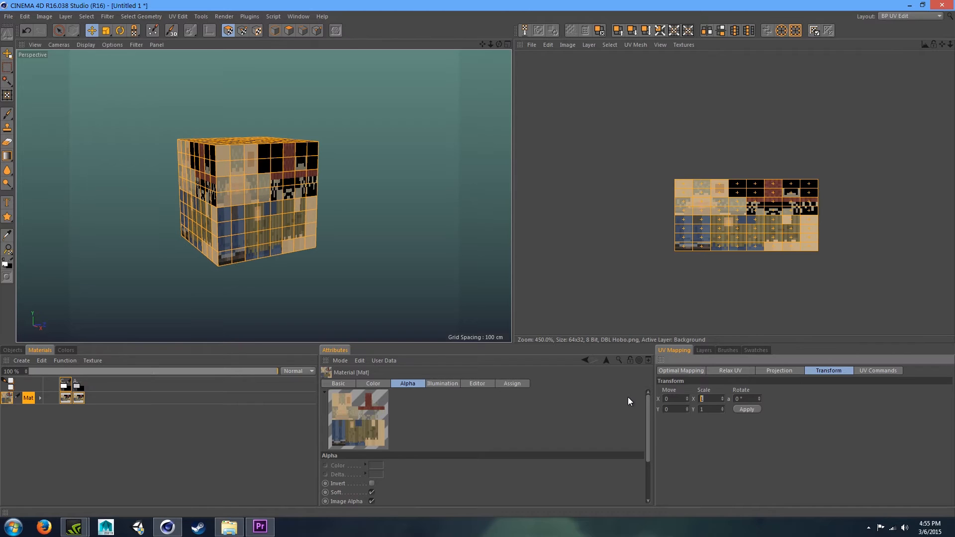
{"action": "type", "text": "8/64"}
{"action": "key", "text": "Tab"}
{"action": "type", "text": "8/3"}
{"action": "key", "text": "Return"}
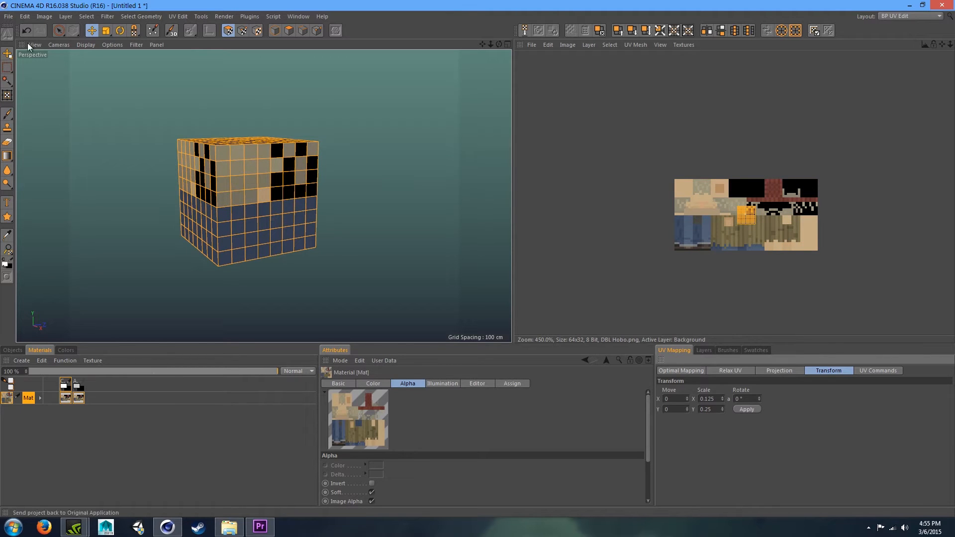
- Enable Move quantizing in the Move tool's snapping options and set it to 3.125 %
{"action": "left_click", "coordinate": [91, 30]}
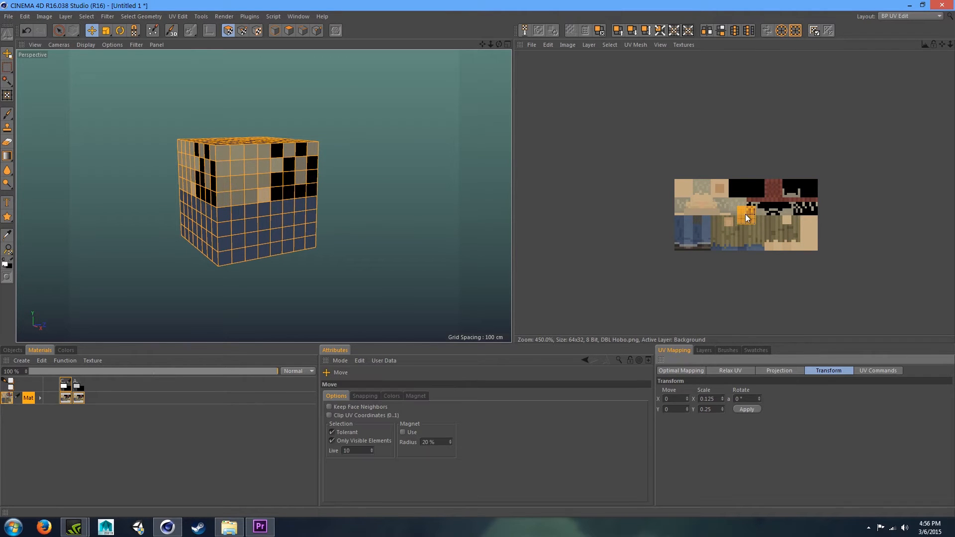
{"action": "scroll", "coordinate": [746, 217], "scroll_direction": "up", "scroll_amount": 3}
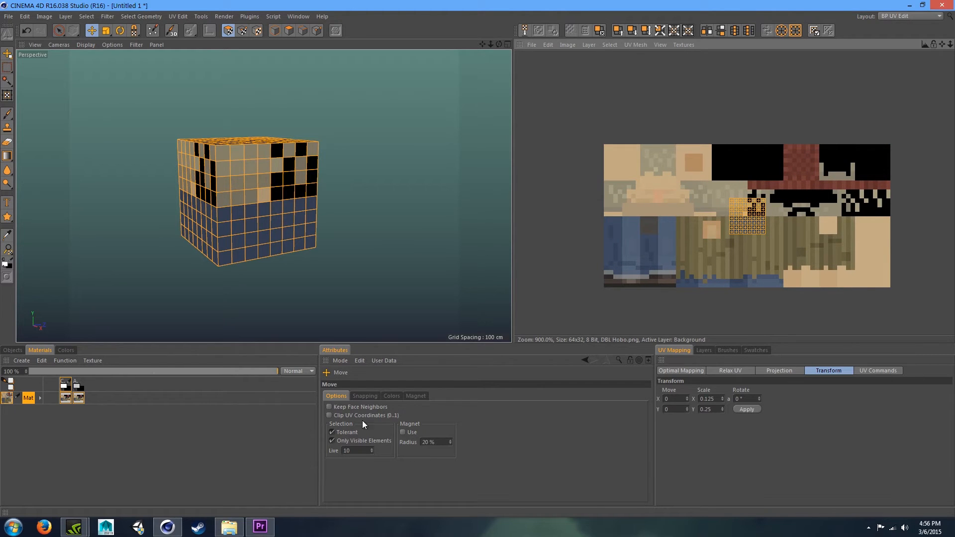
{"action": "left_click", "coordinate": [360, 394]}
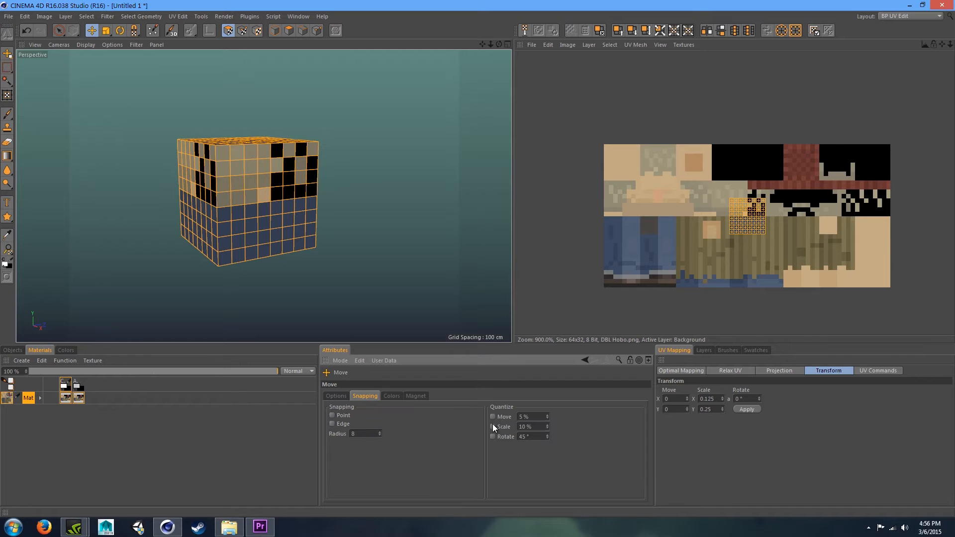
{"action": "left_click", "coordinate": [342, 396]}
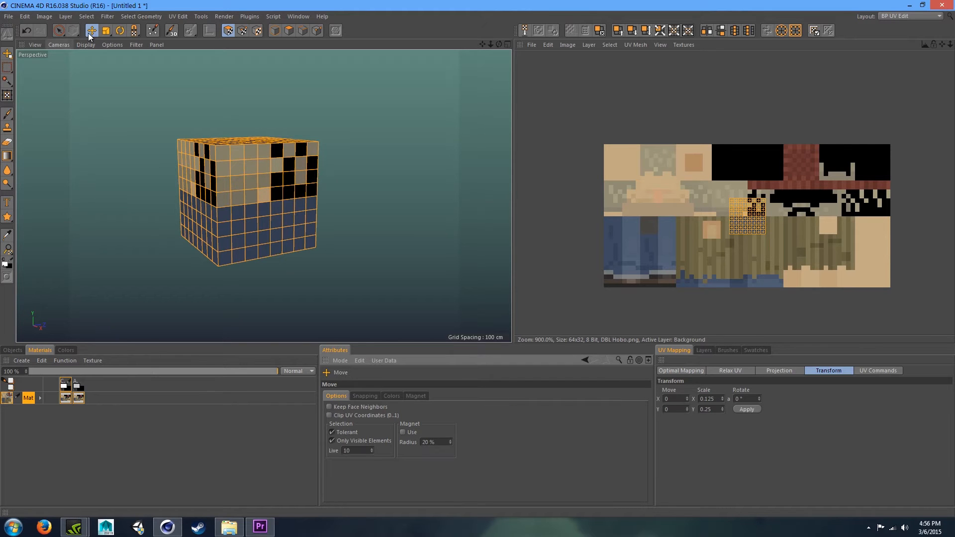
{"action": "left_click", "coordinate": [368, 397]}
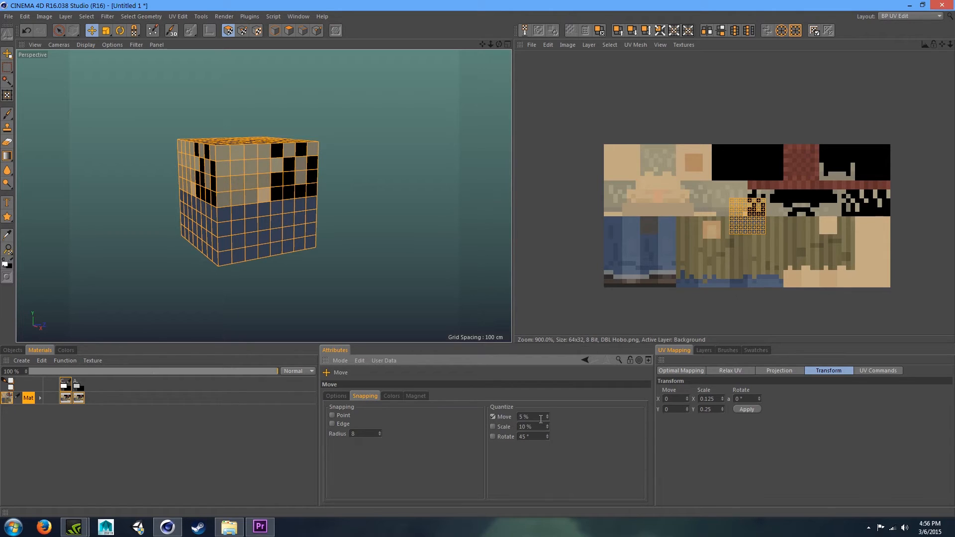
{"action": "type", "text": "3.125"}
- Move the selected UV polygons onto the hat's front region of the skin texture
{"action": "left_click_drag", "start_coordinate": [744, 213], "coordinate": [654, 197]}
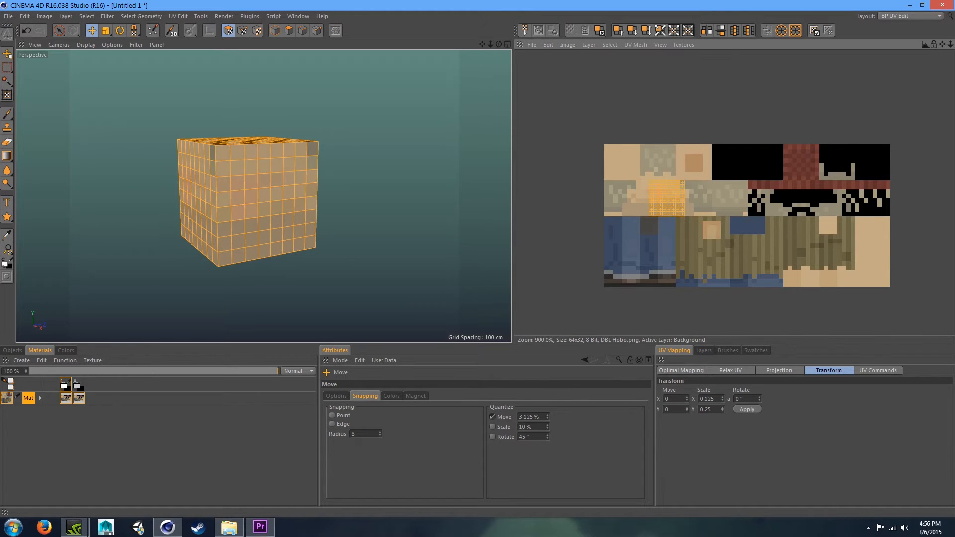
{"action": "left_click_drag", "start_coordinate": [499, 45], "coordinate": [456, 34]}
{"action": "left_click_drag", "start_coordinate": [647, 202], "coordinate": [790, 201]}
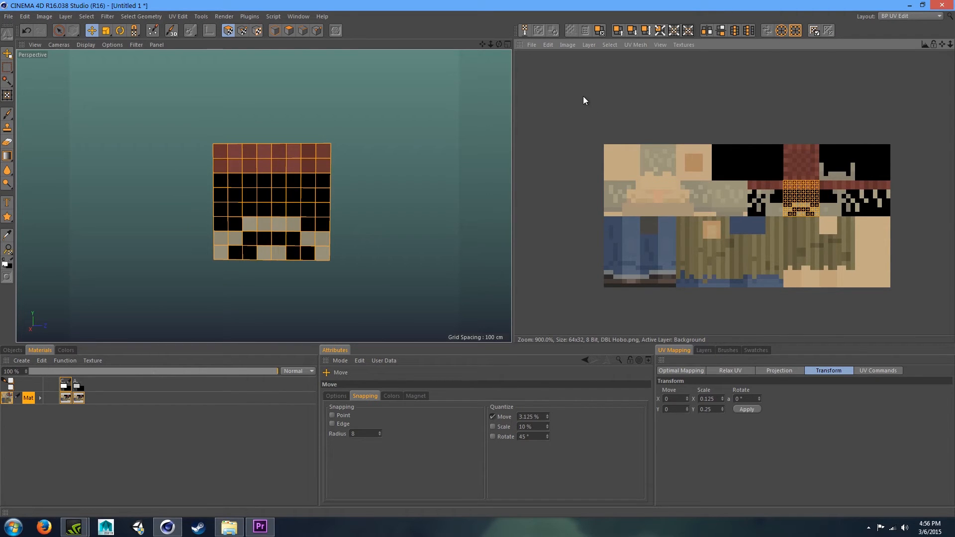
- Select the cube's front face polygons and shift their UVs one block left on the texture
{"action": "left_click", "coordinate": [59, 30]}
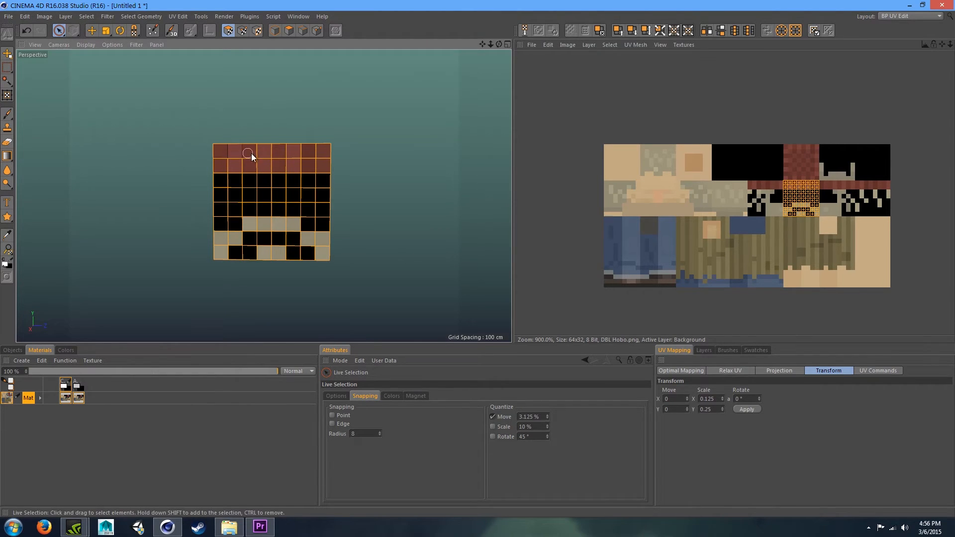
{"action": "mouse_move", "coordinate": [328, 152]}
{"action": "left_mouse_down", "text": "ctrl"}
{"action": "mouse_move", "coordinate": [194, 179]}
{"action": "mouse_move", "coordinate": [202, 221]}
{"action": "mouse_move", "coordinate": [221, 272]}
{"action": "mouse_move", "coordinate": [351, 252]}
{"action": "left_mouse_up", "text": "ctrl"}
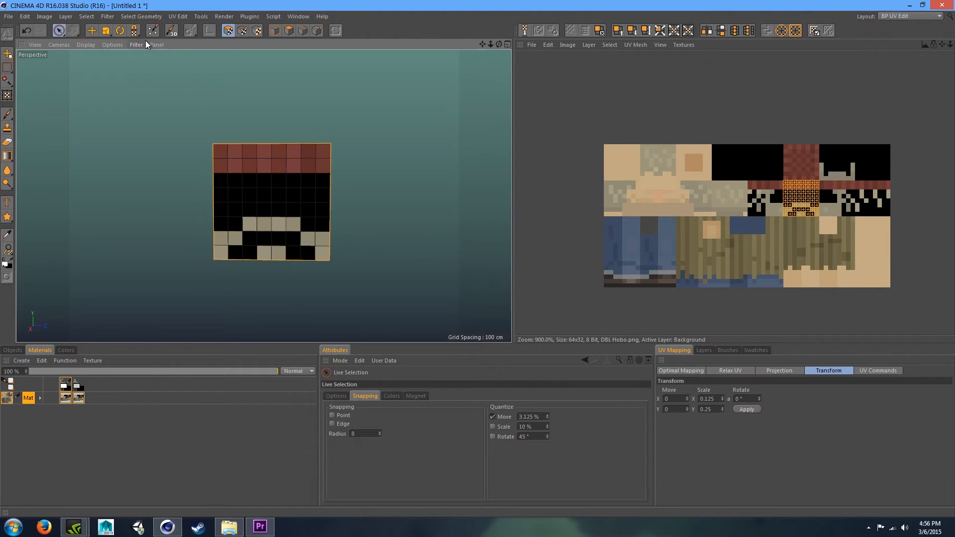
{"action": "left_click_drag", "start_coordinate": [499, 44], "coordinate": [467, 58]}
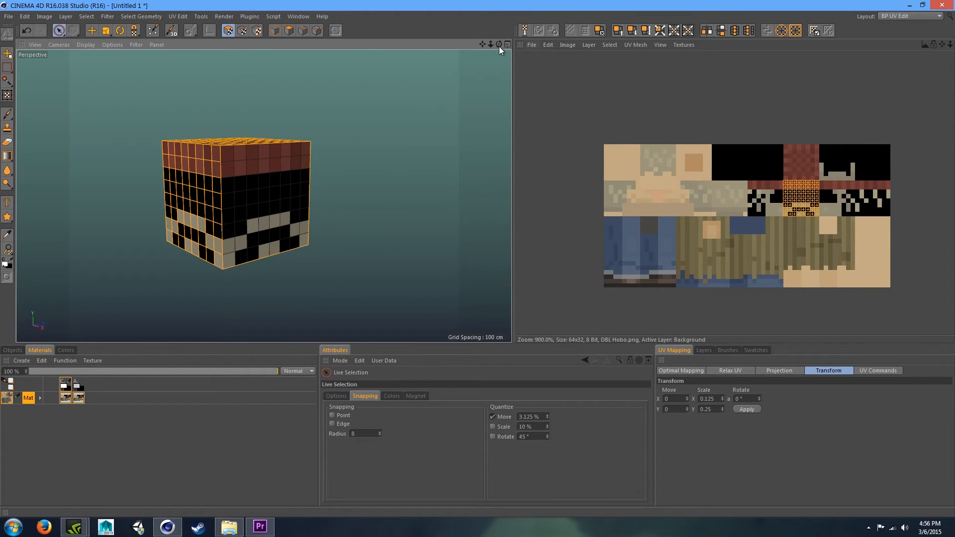
{"action": "mouse_move", "coordinate": [498, 44]}
{"action": "left_mouse_down"}
{"action": "mouse_move", "coordinate": [523, 40]}
{"action": "mouse_move", "coordinate": [495, 45]}
{"action": "left_mouse_up"}
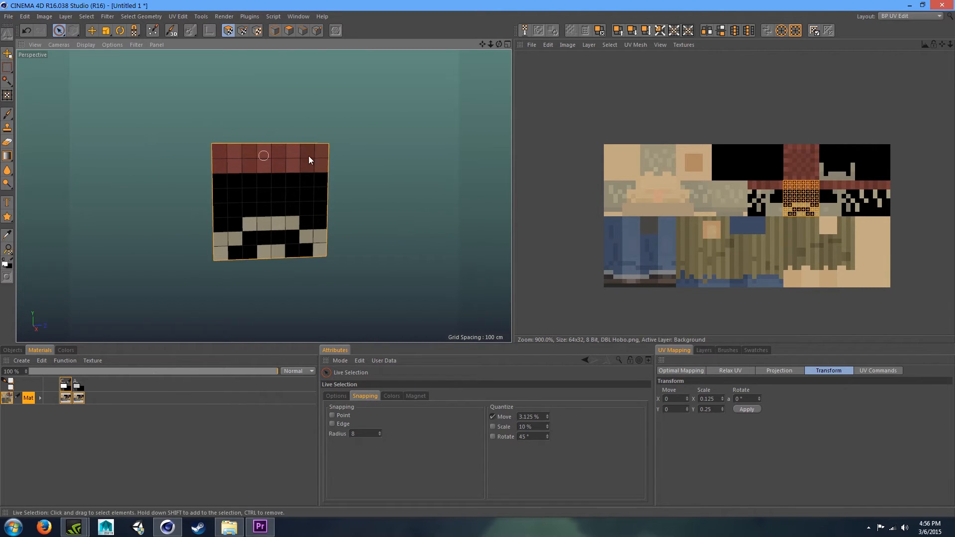
{"action": "left_click", "coordinate": [92, 32]}
{"action": "left_click_drag", "start_coordinate": [811, 203], "coordinate": [775, 204]}
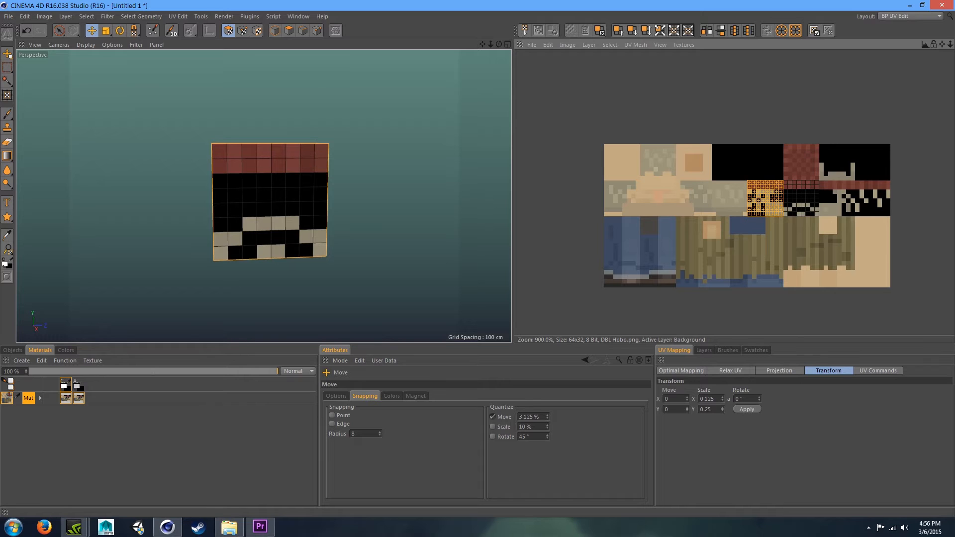
- Select a side face's polygons and move their UVs onto the hat's side region of the texture
{"action": "left_click_drag", "start_coordinate": [499, 44], "coordinate": [247, 93]}
{"action": "left_click_drag", "start_coordinate": [498, 44], "coordinate": [262, 194]}
{"action": "left_click", "coordinate": [58, 30]}
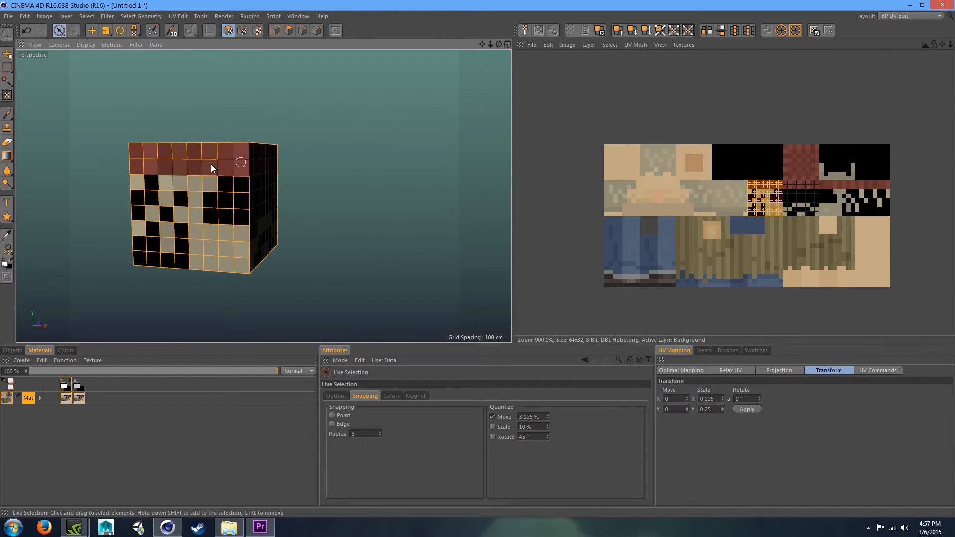
{"action": "left_click_drag", "start_coordinate": [142, 188], "coordinate": [153, 221]}
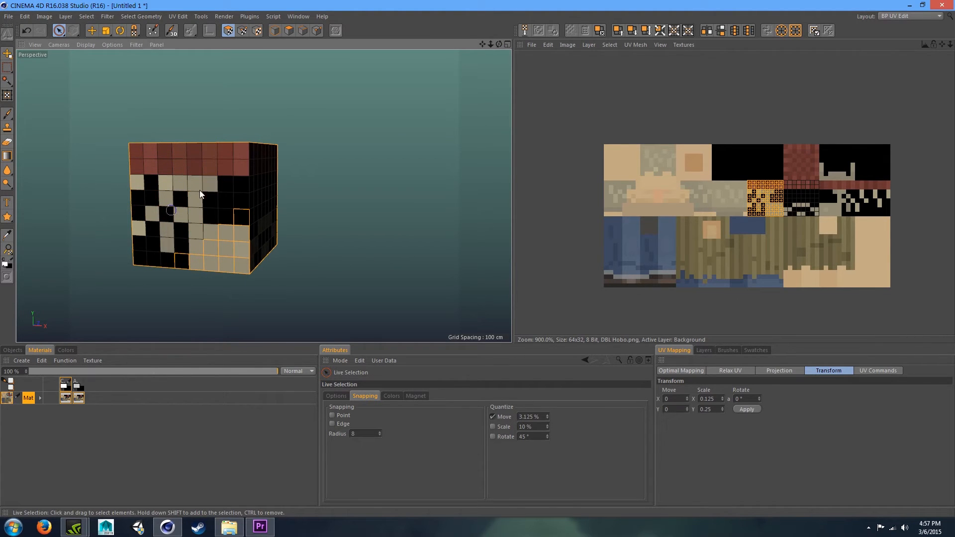
{"action": "key", "text": "e"}
{"action": "left_click_drag", "start_coordinate": [854, 214], "coordinate": [927, 214]}
{"action": "left_click_drag", "start_coordinate": [774, 215], "coordinate": [773, 203]}
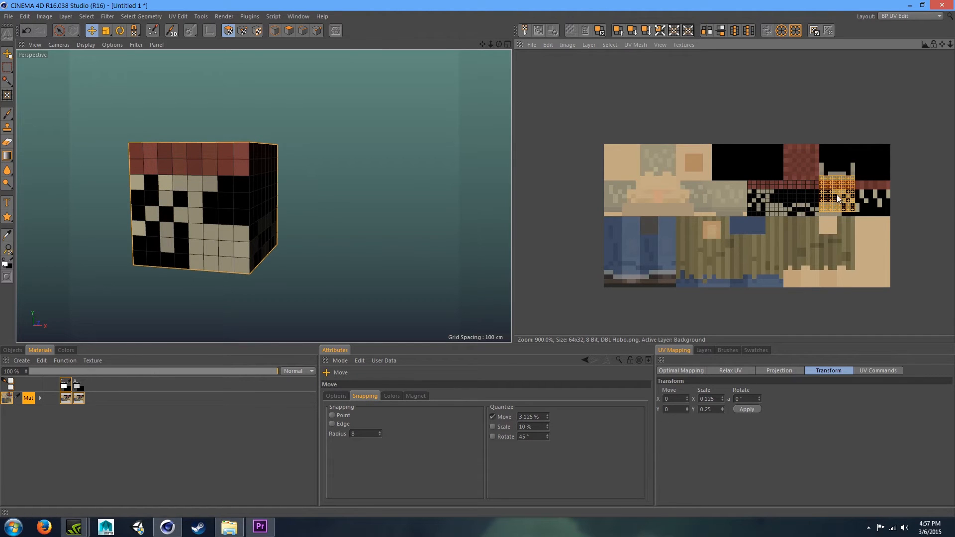
- Select the polygons of another side face of the cube
{"action": "left_click_drag", "start_coordinate": [500, 48], "coordinate": [267, 195]}
{"action": "left_click", "coordinate": [59, 31]}
{"action": "mouse_move", "coordinate": [274, 144]}
{"action": "left_mouse_down", "text": "ctrl"}
{"action": "mouse_move", "coordinate": [319, 135]}
{"action": "mouse_move", "coordinate": [437, 192]}
{"action": "mouse_move", "coordinate": [374, 213]}
{"action": "mouse_move", "coordinate": [347, 197]}
{"action": "mouse_move", "coordinate": [284, 267]}
{"action": "mouse_move", "coordinate": [327, 249]}
{"action": "left_mouse_up", "text": "ctrl"}
{"action": "key", "text": "e"}
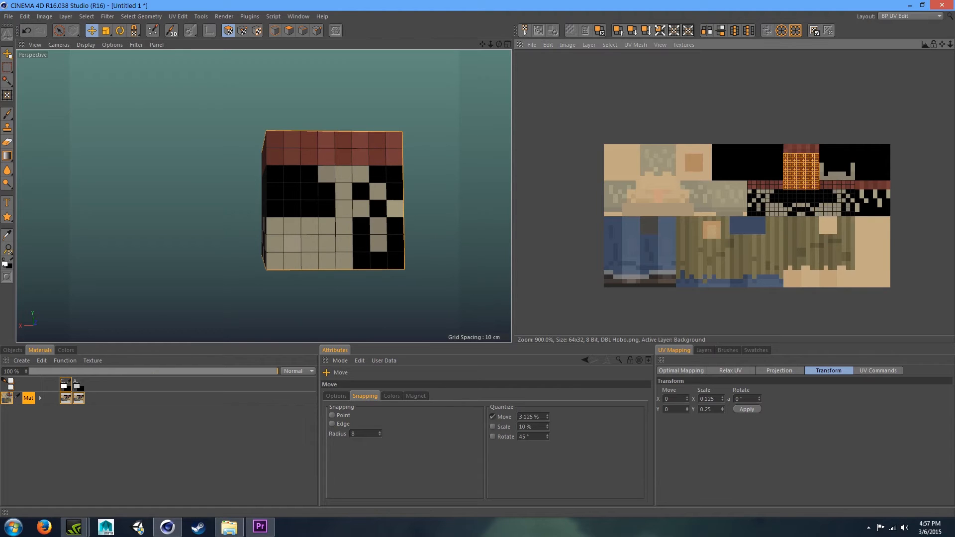
- Select the cube's top face polygons and move their UVs onto the hat's right-side region of the texture
{"action": "left_click_drag", "start_coordinate": [498, 44], "coordinate": [263, 195]}
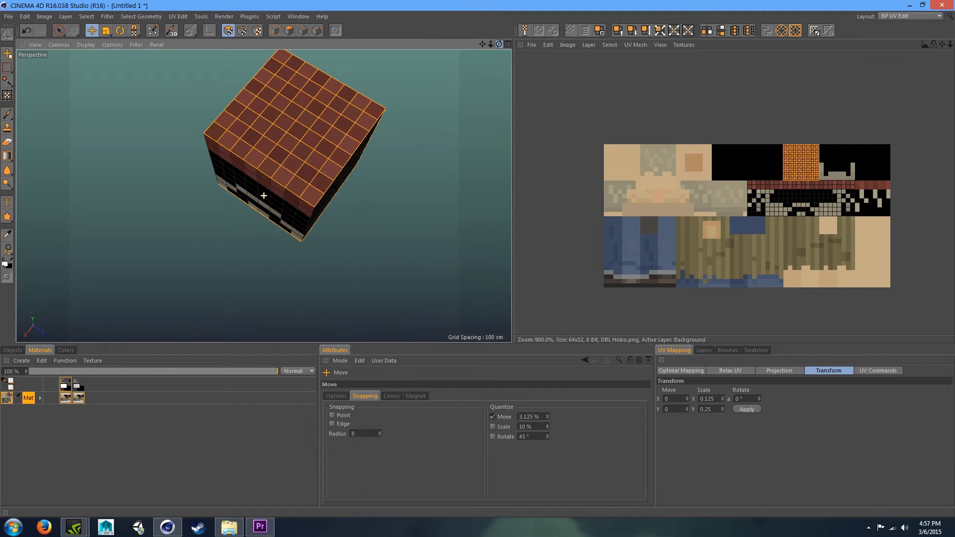
{"action": "left_click", "coordinate": [59, 31]}
{"action": "mouse_move", "coordinate": [278, 79]}
{"action": "left_mouse_down", "text": "ctrl"}
{"action": "mouse_move", "coordinate": [225, 145]}
{"action": "mouse_move", "coordinate": [228, 171]}
{"action": "mouse_move", "coordinate": [309, 162]}
{"action": "mouse_move", "coordinate": [315, 180]}
{"action": "mouse_move", "coordinate": [379, 194]}
{"action": "left_mouse_up", "text": "ctrl"}
{"action": "key", "text": "e"}
{"action": "left_click_drag", "start_coordinate": [784, 149], "coordinate": [856, 197]}
{"action": "left_click_drag", "start_coordinate": [490, 45], "coordinate": [358, 50]}
{"action": "mouse_move", "coordinate": [887, 191]}
{"action": "left_mouse_down"}
{"action": "mouse_move", "coordinate": [878, 186]}
{"action": "mouse_move", "coordinate": [905, 201]}
{"action": "mouse_move", "coordinate": [876, 192]}
{"action": "mouse_move", "coordinate": [896, 191]}
{"action": "mouse_move", "coordinate": [879, 198]}
{"action": "left_mouse_up"}
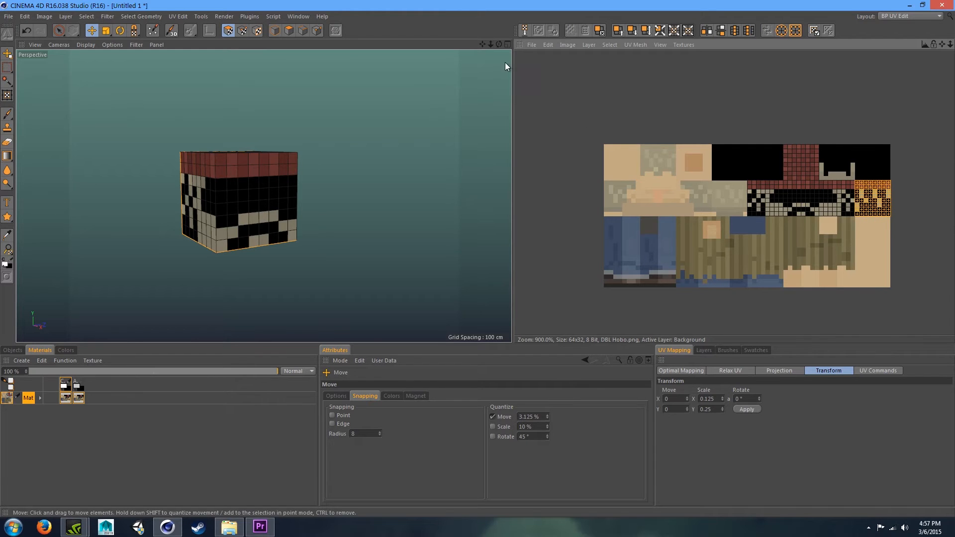
- Select the polygons of another cube face and move their UVs onto the hat's top region of the texture
{"action": "left_click_drag", "start_coordinate": [499, 44], "coordinate": [631, 43]}
{"action": "left_click", "coordinate": [66, 31]}
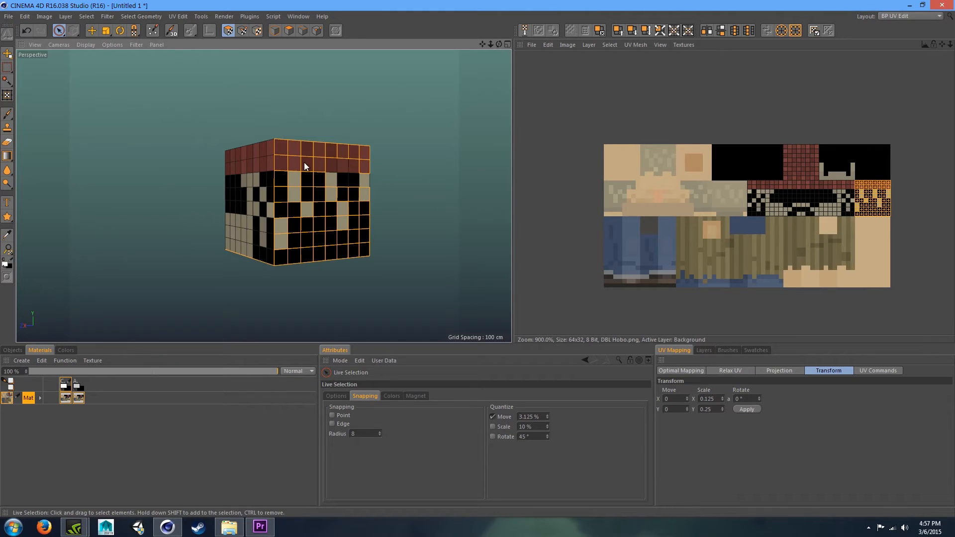
{"action": "left_click_drag", "start_coordinate": [303, 202], "coordinate": [250, 217], "text": "ctrl"}
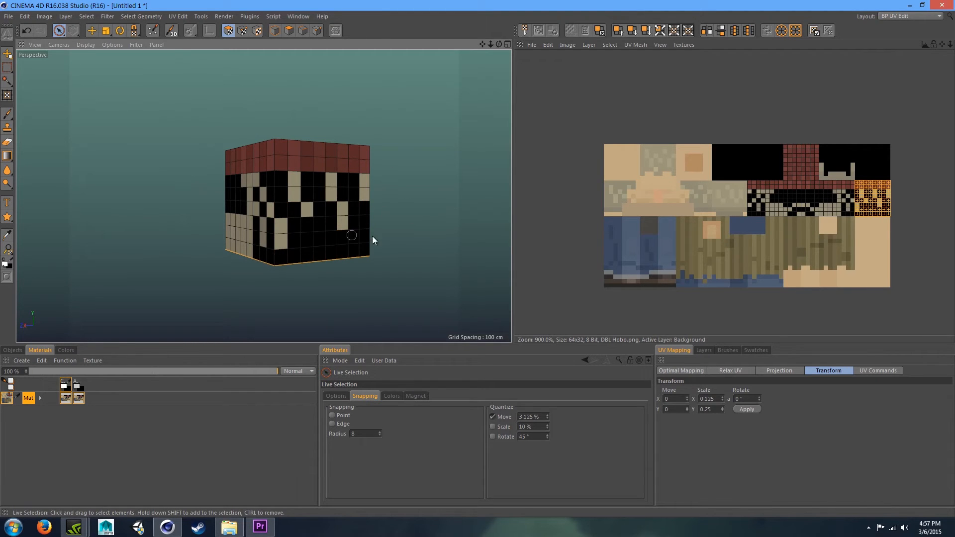
{"action": "key", "text": "e"}
{"action": "left_click_drag", "start_coordinate": [885, 208], "coordinate": [837, 158]}
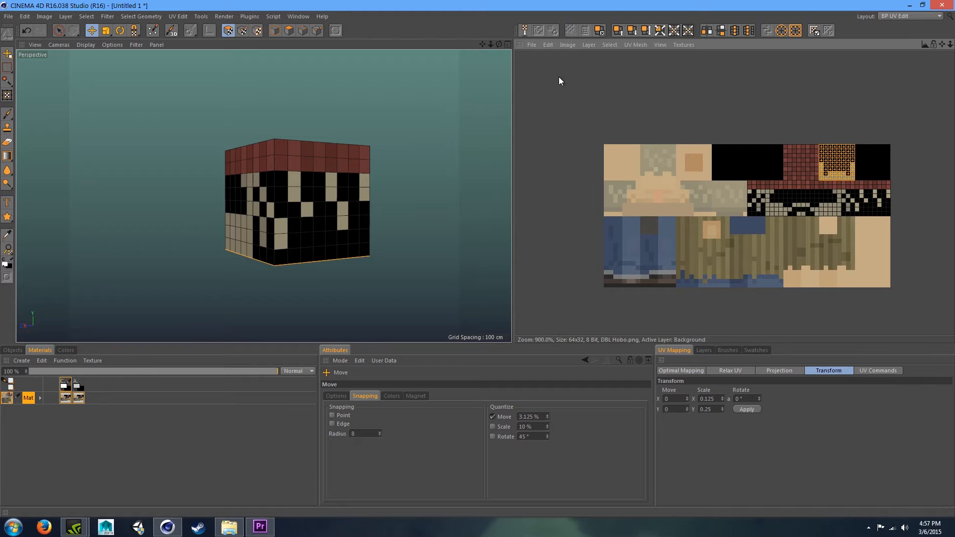
- Orbit around the cube and inspect the mapped front face by briefly selecting its polygons
{"action": "left_click_drag", "start_coordinate": [499, 44], "coordinate": [390, 55]}
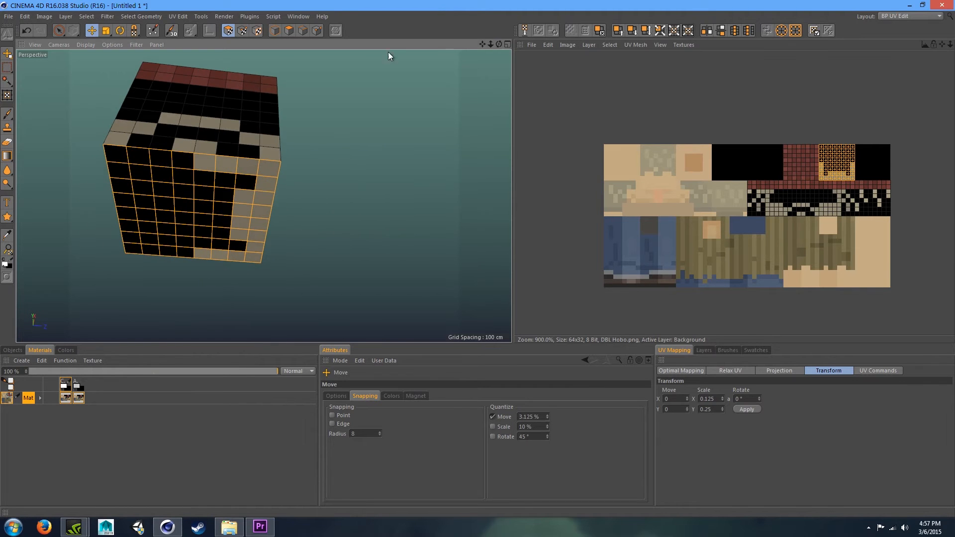
{"action": "left_click", "coordinate": [60, 31]}
{"action": "mouse_move", "coordinate": [112, 153]}
{"action": "left_mouse_down", "text": "ctrl"}
{"action": "mouse_move", "coordinate": [177, 202]}
{"action": "mouse_move", "coordinate": [68, 221]}
{"action": "mouse_move", "coordinate": [91, 232]}
{"action": "left_mouse_up", "text": "ctrl"}
{"action": "left_click", "coordinate": [170, 260]}
{"action": "key", "text": "e"}
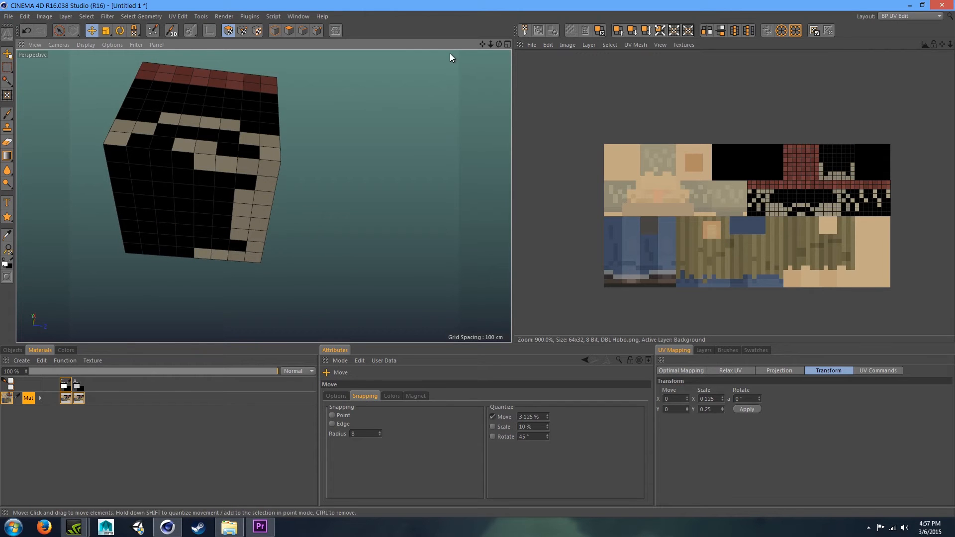
- Switch the interface layout back to Startup
{"action": "left_click_drag", "start_coordinate": [499, 44], "coordinate": [928, 21]}
{"action": "left_click", "coordinate": [927, 20]}
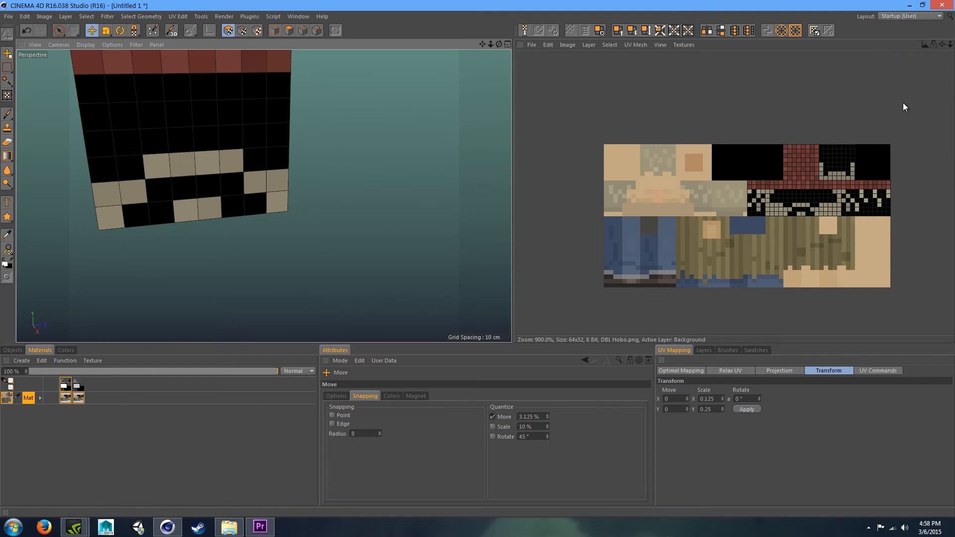
{"action": "left_click", "coordinate": [903, 103]}
{"action": "mouse_move", "coordinate": [663, 78]}
{"action": "left_mouse_down"}
{"action": "mouse_move", "coordinate": [567, 80]}
{"action": "mouse_move", "coordinate": [706, 64]}
{"action": "mouse_move", "coordinate": [668, 109]}
{"action": "mouse_move", "coordinate": [661, 73]}
{"action": "mouse_move", "coordinate": [674, 76]}
{"action": "mouse_move", "coordinate": [671, 85]}
{"action": "left_mouse_up"}
{"action": "left_click", "coordinate": [36, 52]}
{"action": "left_click", "coordinate": [441, 133]}
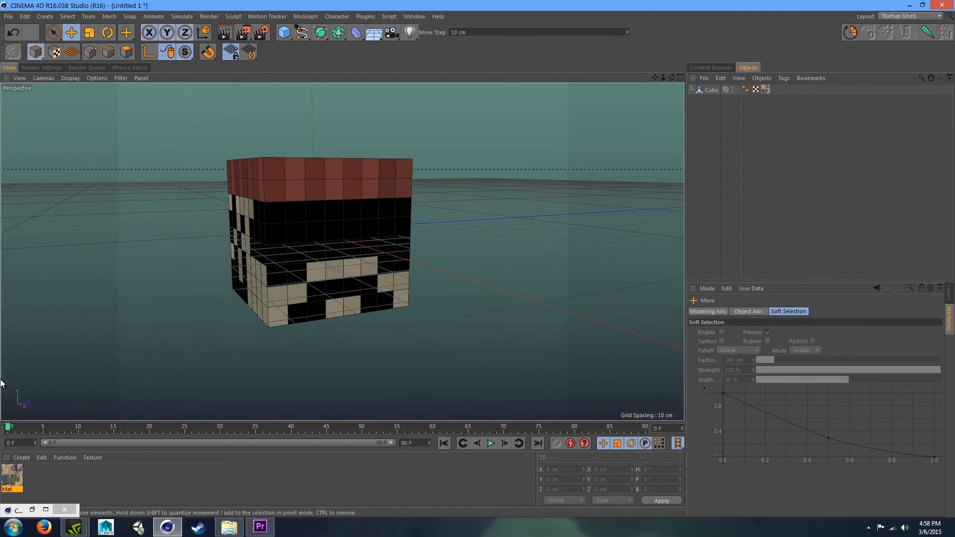
- Load DBL Hobo.png as the texture of the material's Color channel
{"action": "left_click", "coordinate": [12, 474]}
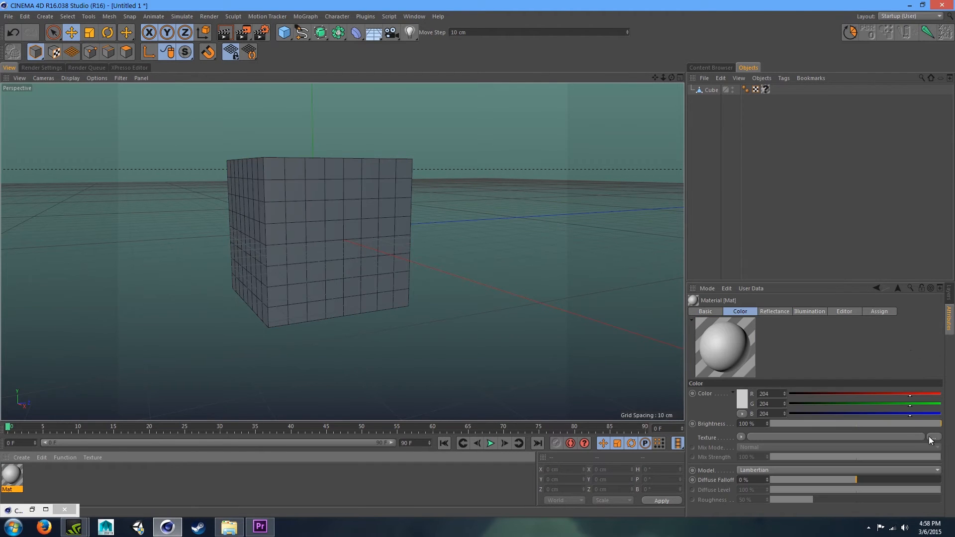
{"action": "left_click", "coordinate": [933, 437]}
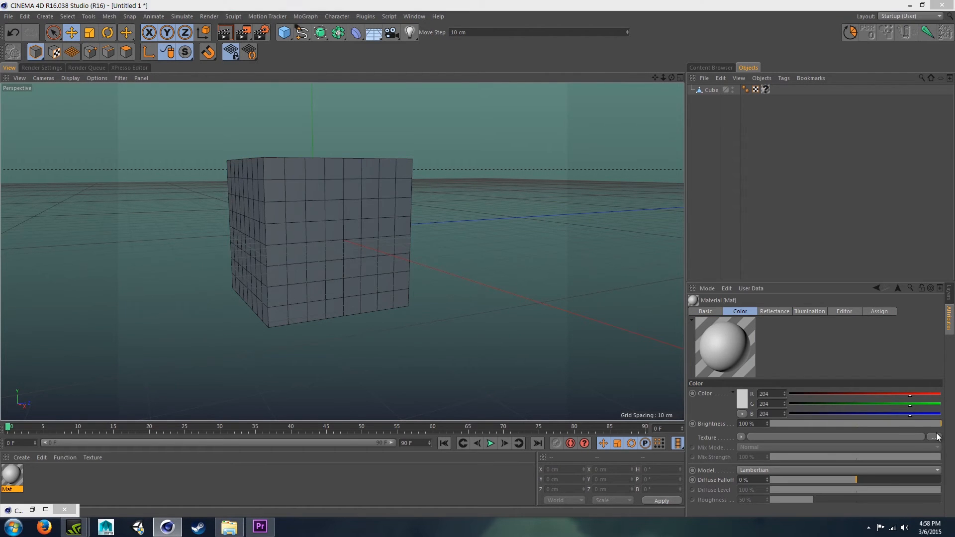
{"action": "double_click", "coordinate": [397, 112]}
{"action": "left_click", "coordinate": [539, 298]}
{"action": "left_click", "coordinate": [809, 437]}
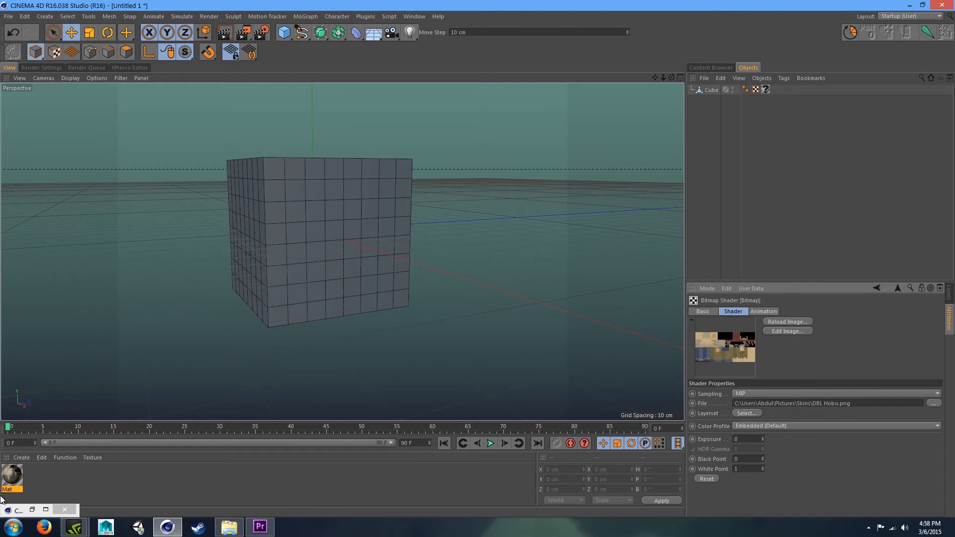
- Set the Color texture's sampling to None
{"action": "left_click", "coordinate": [12, 478]}
{"action": "left_click", "coordinate": [809, 446]}
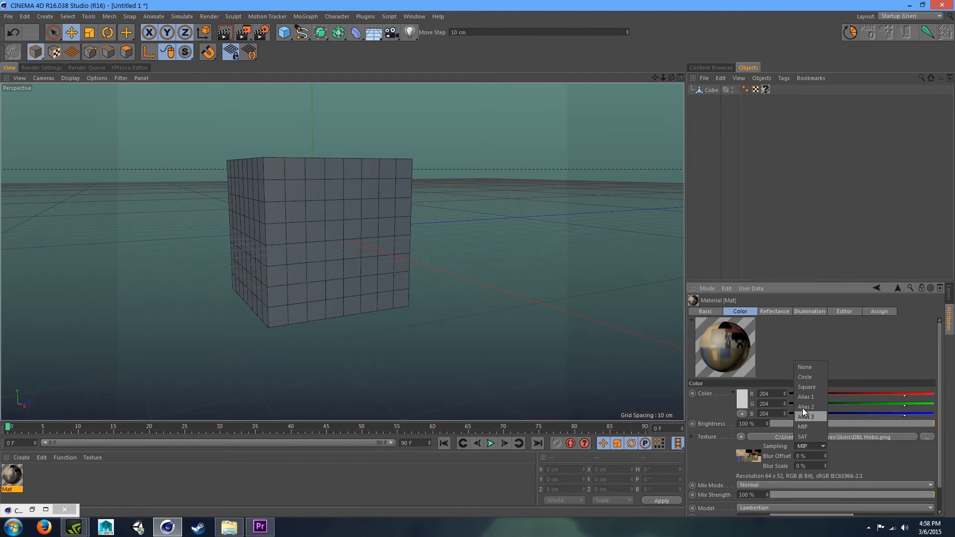
{"action": "left_click", "coordinate": [805, 366]}
- Enable the material's Alpha channel and disable its Reflectance channel
{"action": "left_click", "coordinate": [773, 312]}
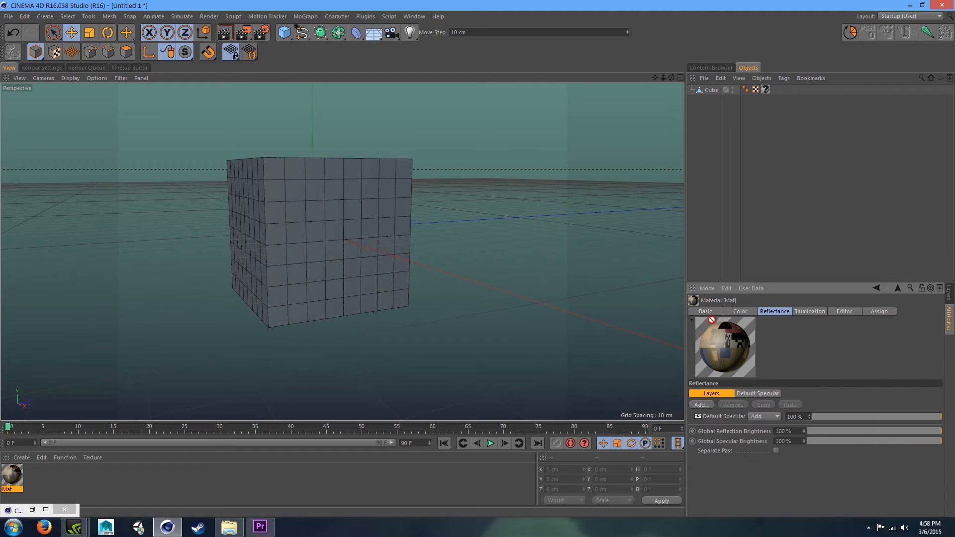
{"action": "left_click", "coordinate": [705, 311]}
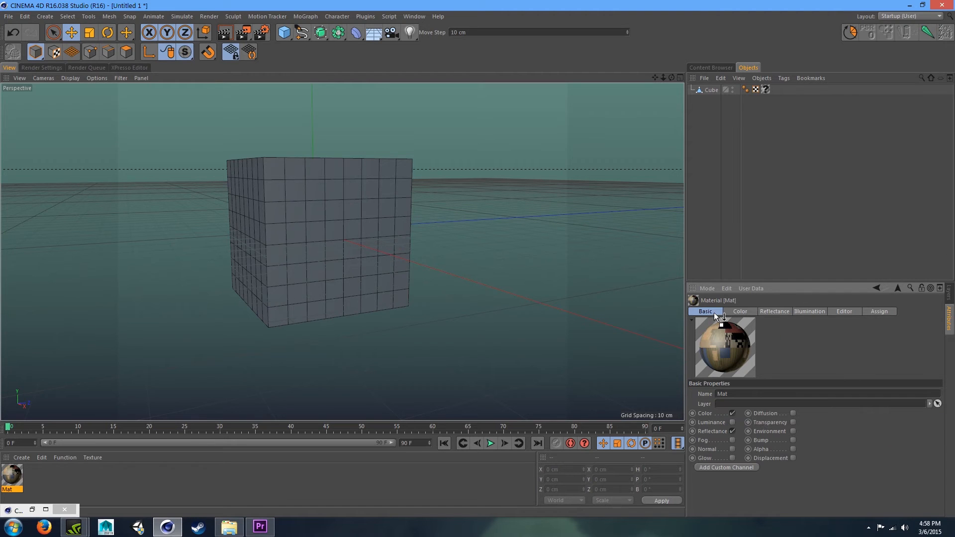
{"action": "left_click", "coordinate": [793, 448]}
{"action": "left_click", "coordinate": [753, 311]}
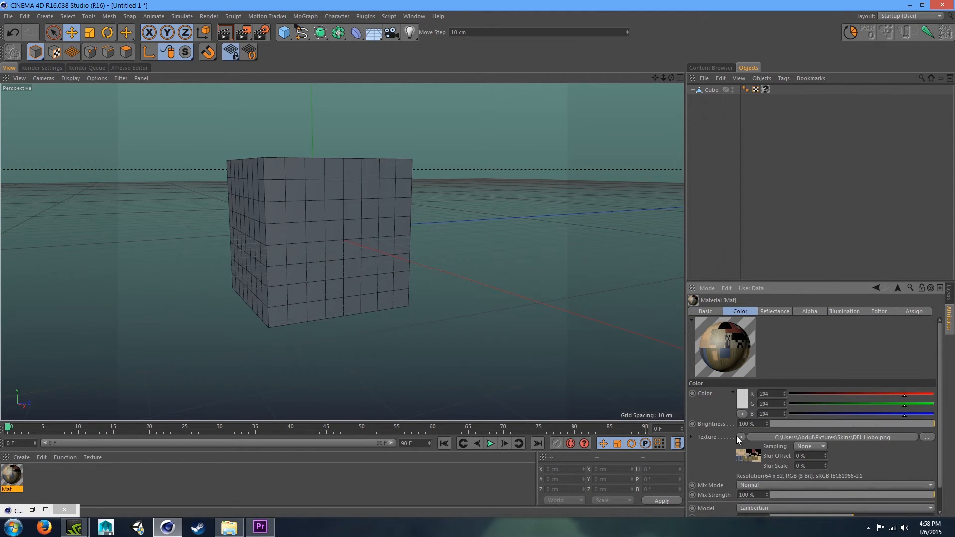
- Copy the DBL Hobo.png texture into the material's Alpha channel
{"action": "left_click_drag", "start_coordinate": [813, 315], "coordinate": [803, 399]}
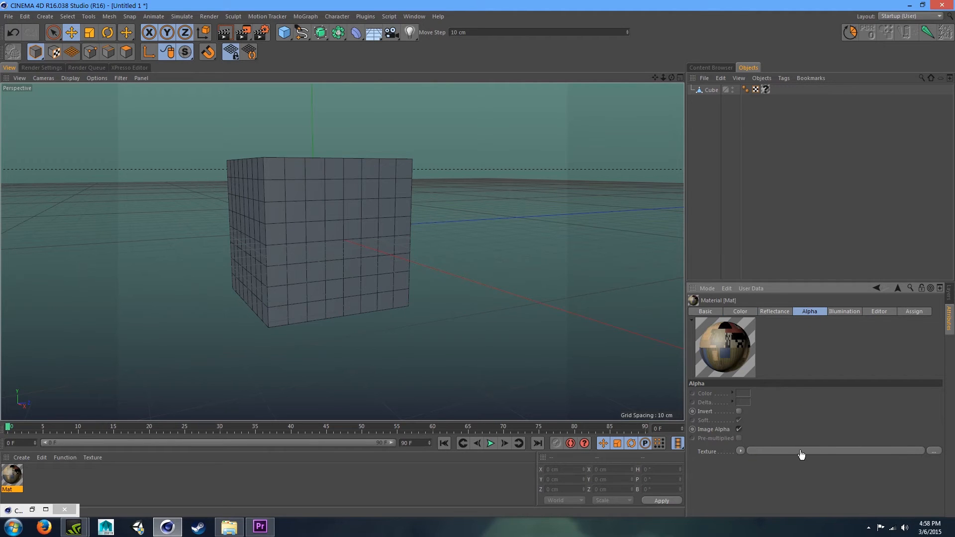
{"action": "left_click_drag", "start_coordinate": [801, 454], "coordinate": [801, 453]}
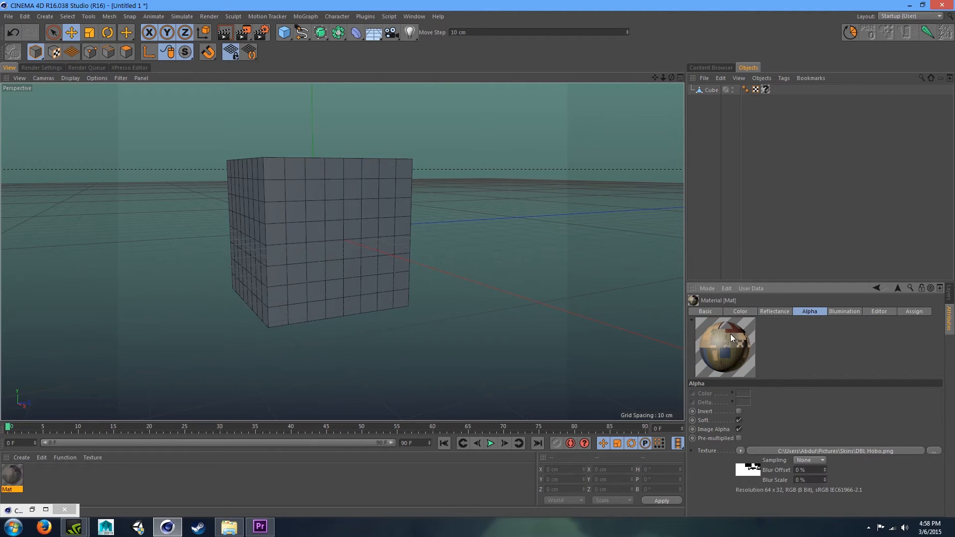
{"action": "left_click", "coordinate": [707, 311]}
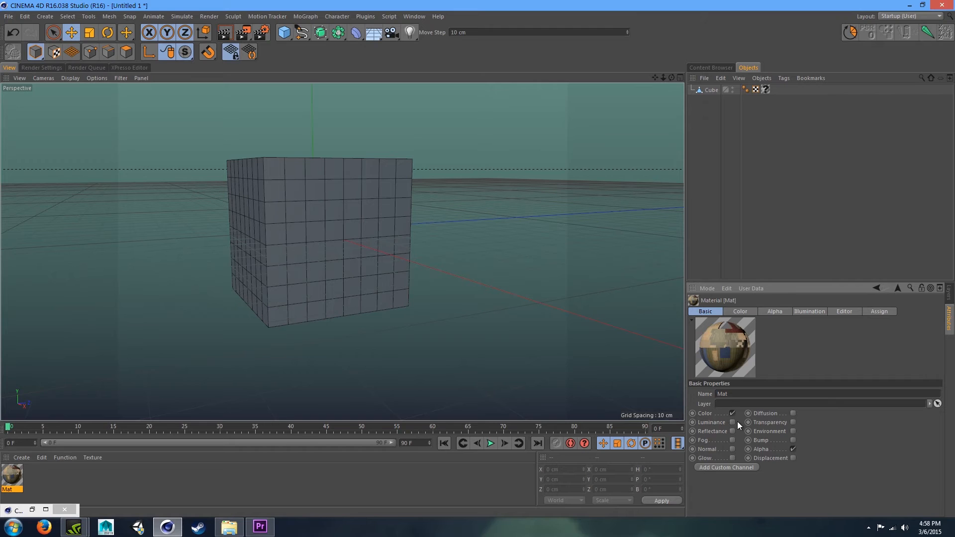
- Set the material preview to Plane Backlight and apply the material to the cube
{"action": "right_click", "coordinate": [725, 349]}
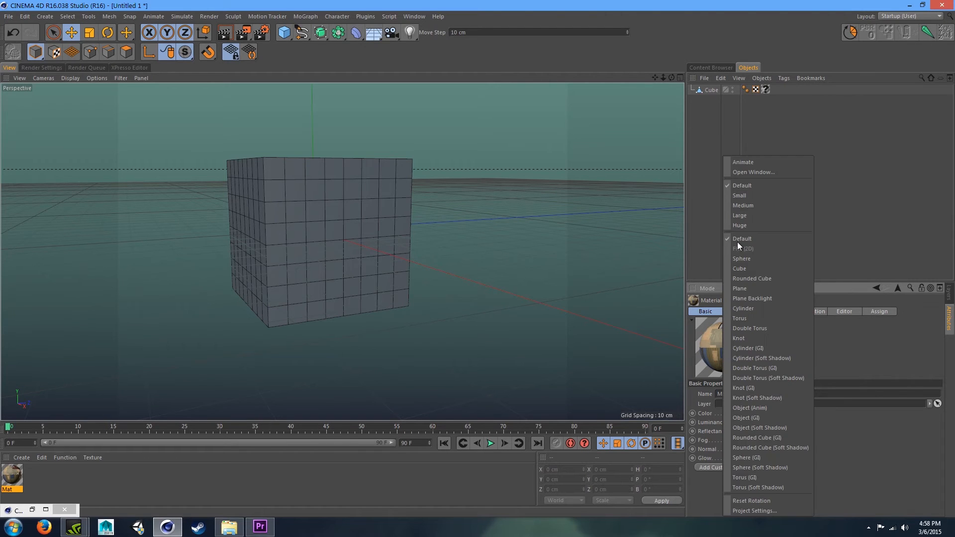
{"action": "left_click", "coordinate": [762, 299]}
{"action": "left_click_drag", "start_coordinate": [17, 472], "coordinate": [261, 220]}
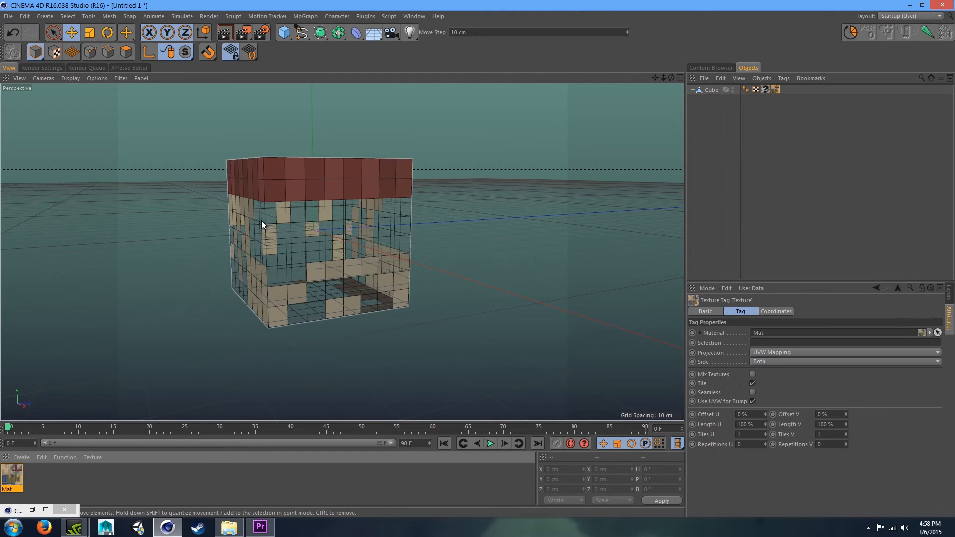
- Delete the cube's older texture tag
{"action": "left_click_drag", "start_coordinate": [672, 78], "coordinate": [694, 62]}
{"action": "left_click", "coordinate": [711, 91]}
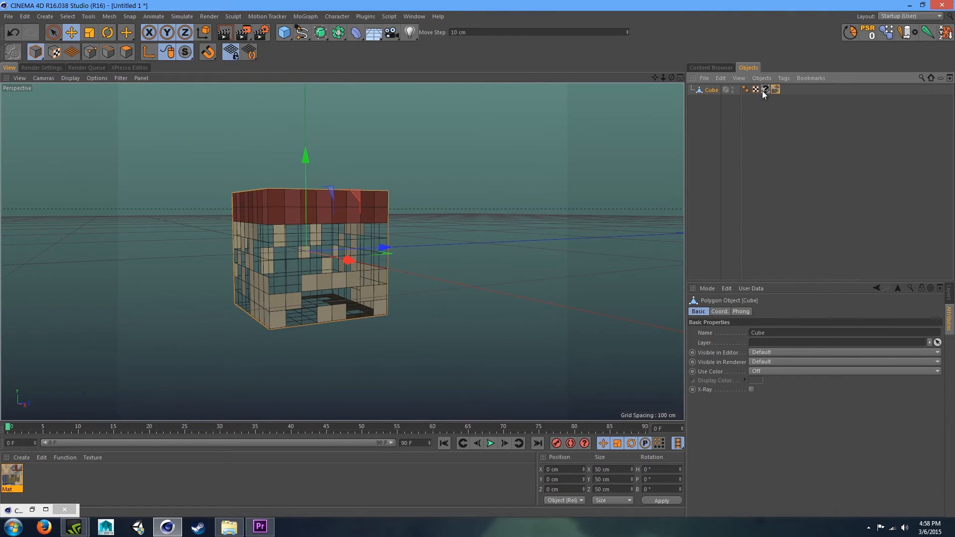
{"action": "left_click", "coordinate": [764, 91]}
{"action": "key", "text": "Delete"}
- Rename the cube object to Head
{"action": "left_click", "coordinate": [701, 92]}
{"action": "left_click_drag", "start_coordinate": [660, 79], "coordinate": [748, 430]}
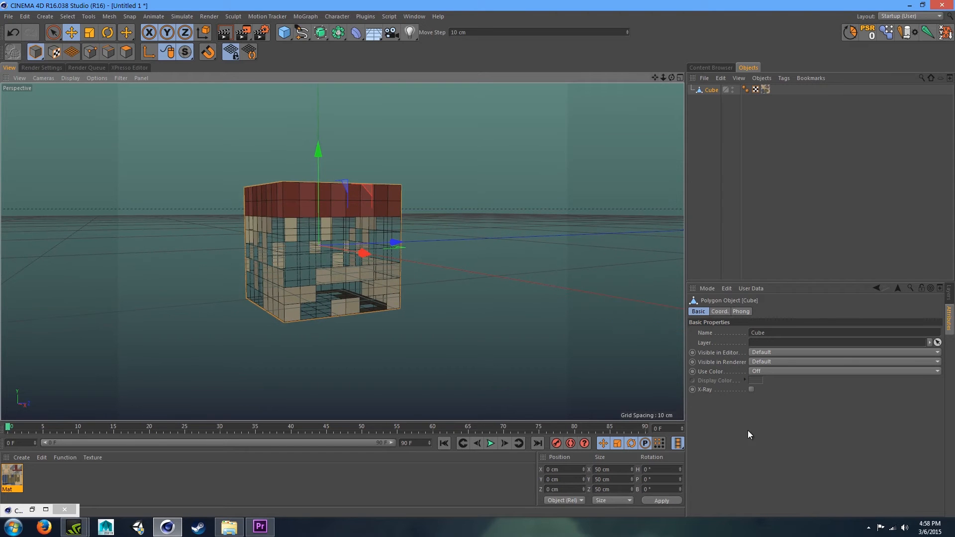
{"action": "mouse_move", "coordinate": [669, 79]}
{"action": "left_mouse_down"}
{"action": "mouse_move", "coordinate": [628, 79]}
{"action": "mouse_move", "coordinate": [673, 92]}
{"action": "mouse_move", "coordinate": [662, 82]}
{"action": "mouse_move", "coordinate": [677, 73]}
{"action": "left_mouse_up"}
{"action": "left_click", "coordinate": [715, 101]}
{"action": "double_click", "coordinate": [710, 91]}
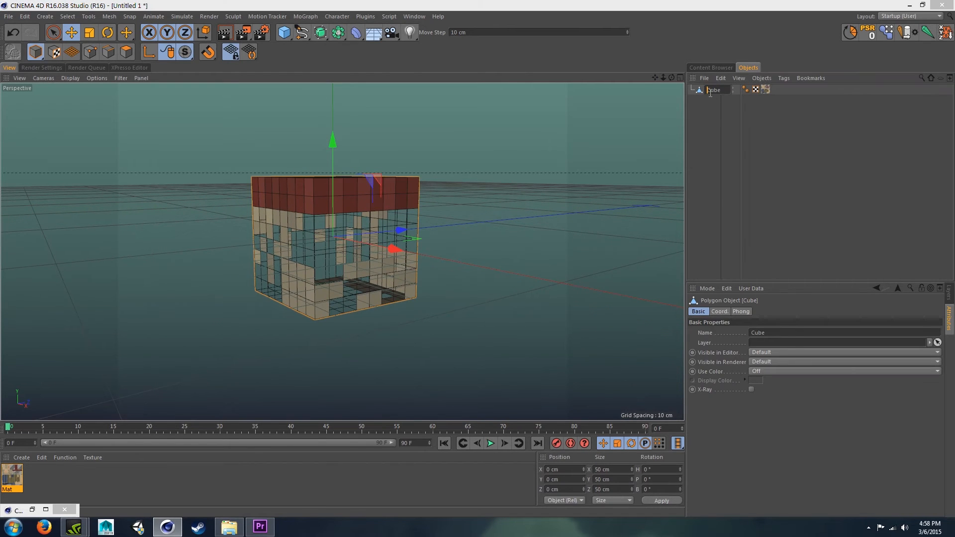
{"action": "type", "text": "Head"}
{"action": "key", "text": "Return"}
- Open the user data manager for the Head object
{"action": "left_click", "coordinate": [739, 113]}
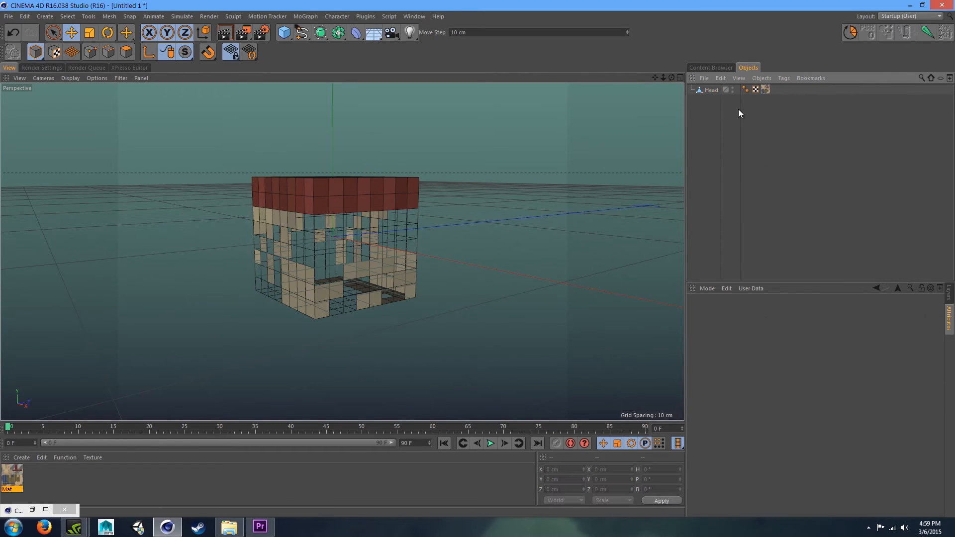
{"action": "left_click", "coordinate": [712, 90]}
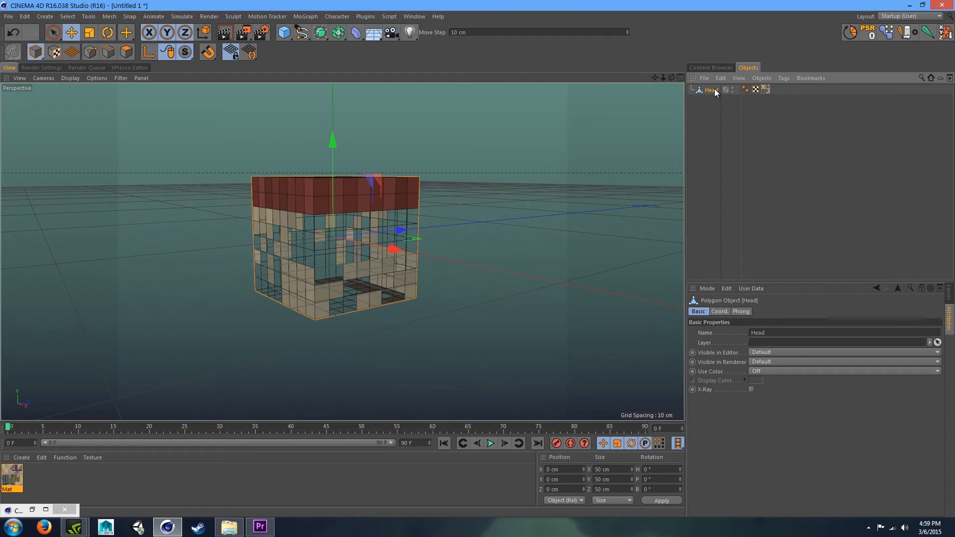
{"action": "left_click", "coordinate": [760, 291]}
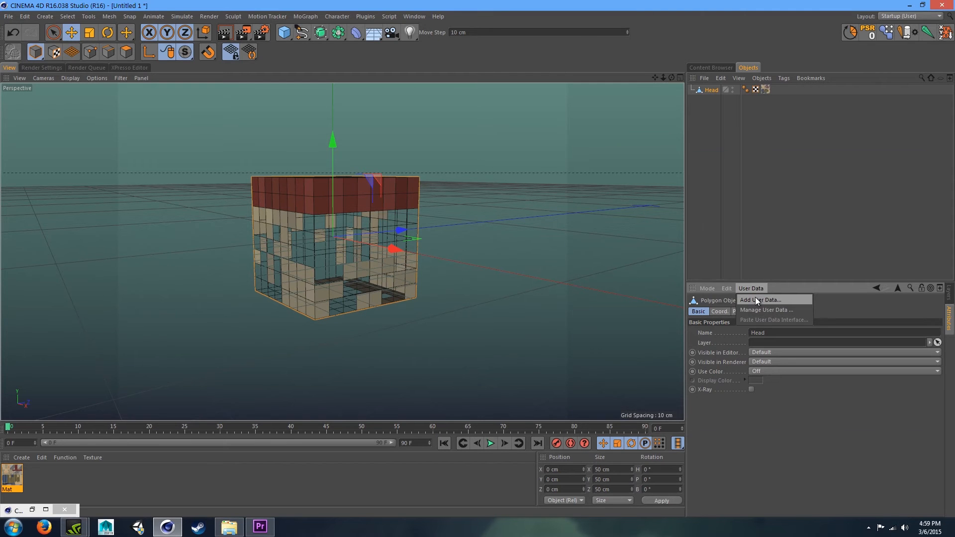
{"action": "left_click", "coordinate": [755, 300]}
{"action": "left_click_drag", "start_coordinate": [598, 156], "coordinate": [279, 87]}
{"action": "left_click_drag", "start_coordinate": [272, 111], "coordinate": [241, 95]}
{"action": "left_click", "coordinate": [237, 122]}
{"action": "left_click", "coordinate": [231, 128]}
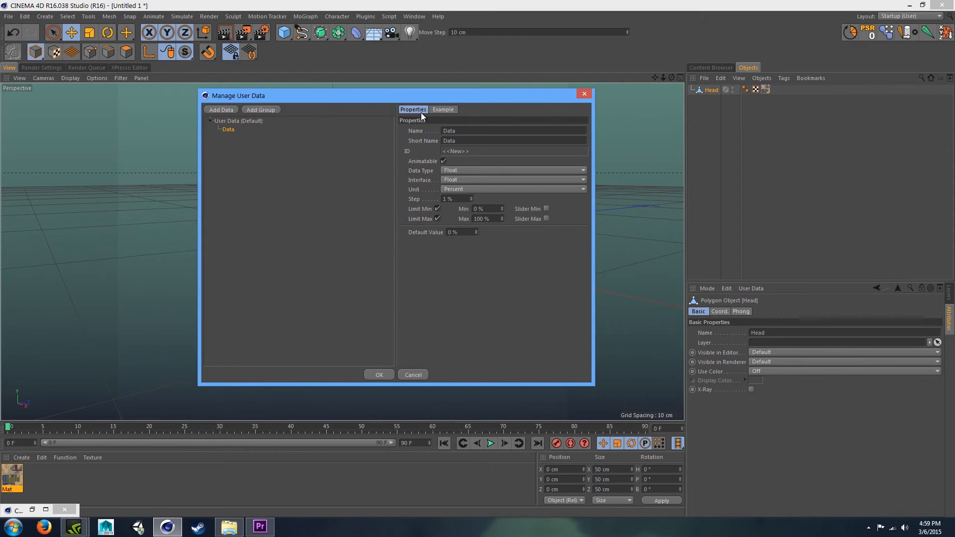
- Name the first user data entry Outer Layer and set its data type to Boolean
{"action": "double_click", "coordinate": [444, 131]}
{"action": "key", "text": "BackSpace"}
{"action": "type", "text": "Sffset"}
{"action": "key", "text": "BackSpace"}
{"action": "key", "text": "BackSpace"}
{"action": "key", "text": "BackSpace"}
{"action": "key", "text": "BackSpace"}
{"action": "key", "text": "BackSpace"}
{"action": "key", "text": "BackSpace"}
{"action": "type", "text": "Outer Laye"}
{"action": "left_click", "coordinate": [458, 168]}
{"action": "left_click", "coordinate": [466, 181]}
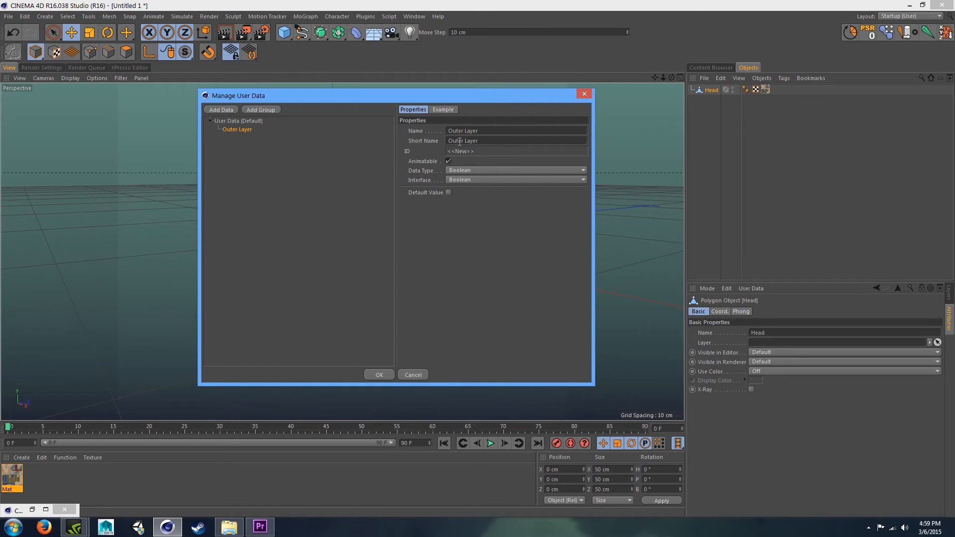
- Add a second user data entry named Skin File with the Filename data type
{"action": "left_click", "coordinate": [220, 110]}
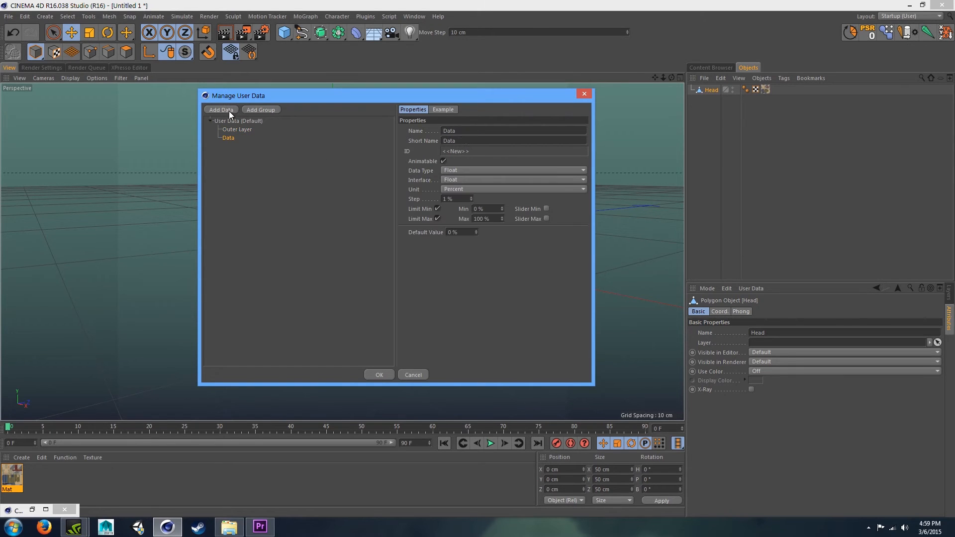
{"action": "key", "text": "BackSpace"}
{"action": "type", "text": "Skin File"}
{"action": "key", "text": "Return"}
{"action": "left_click", "coordinate": [462, 171]}
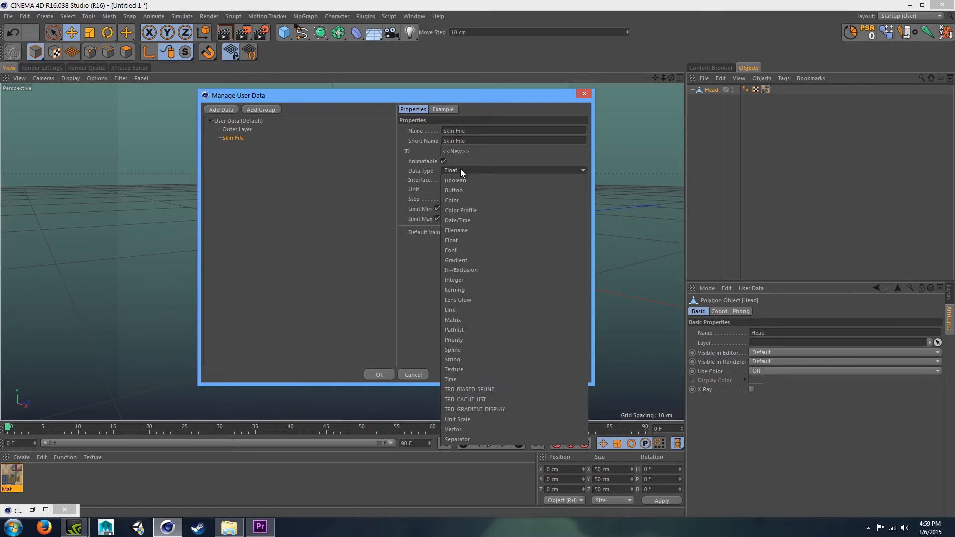
{"action": "left_click", "coordinate": [465, 232]}
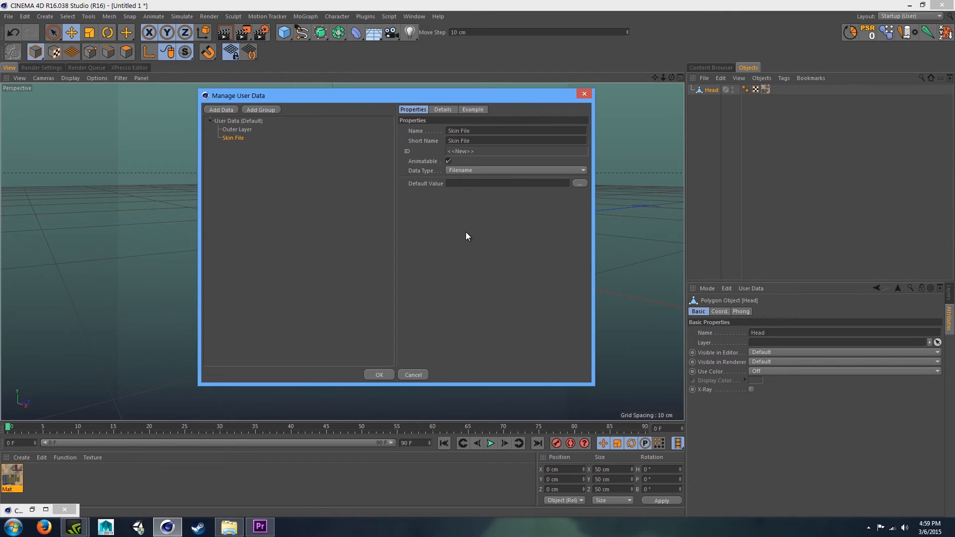
{"action": "left_click", "coordinate": [580, 184]}
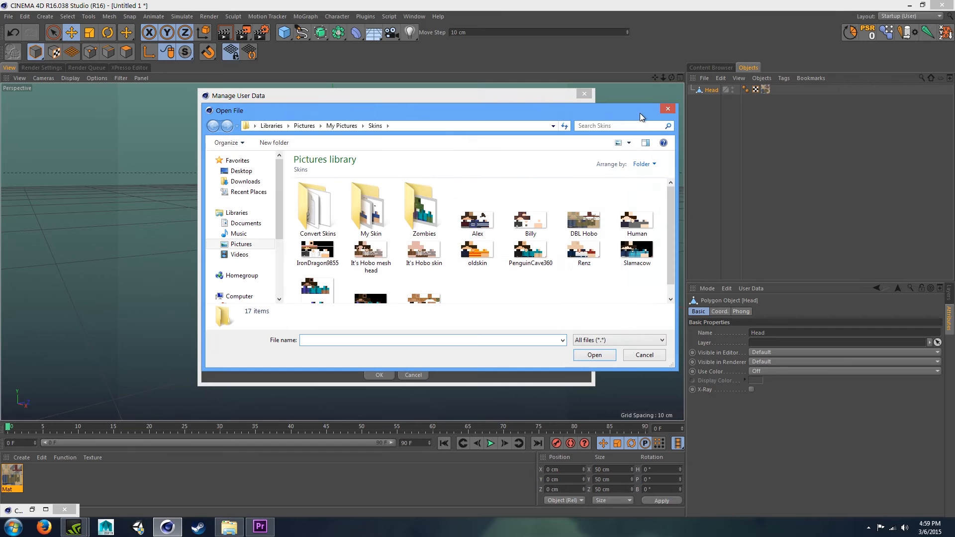
{"action": "left_click_drag", "start_coordinate": [449, 109], "coordinate": [541, 98]}
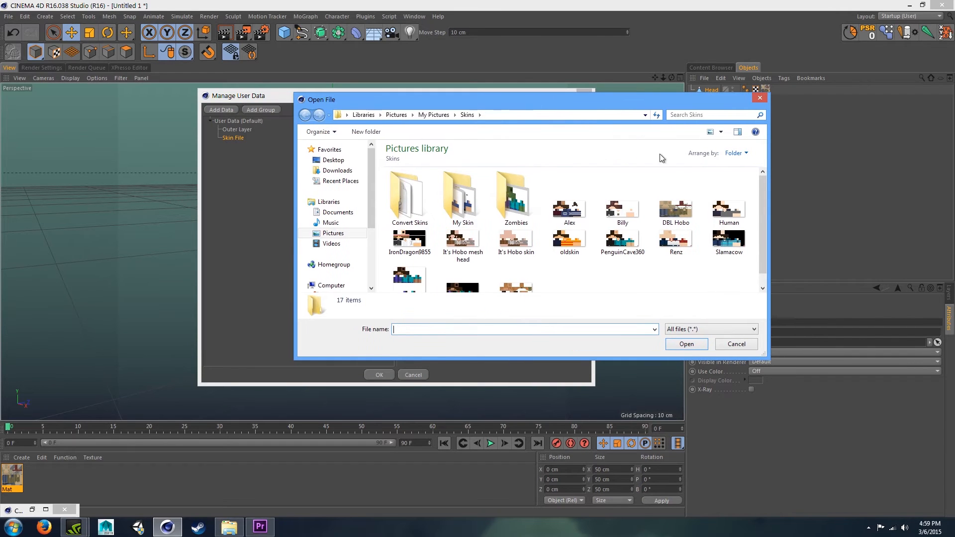
{"action": "left_click", "coordinate": [759, 97]}
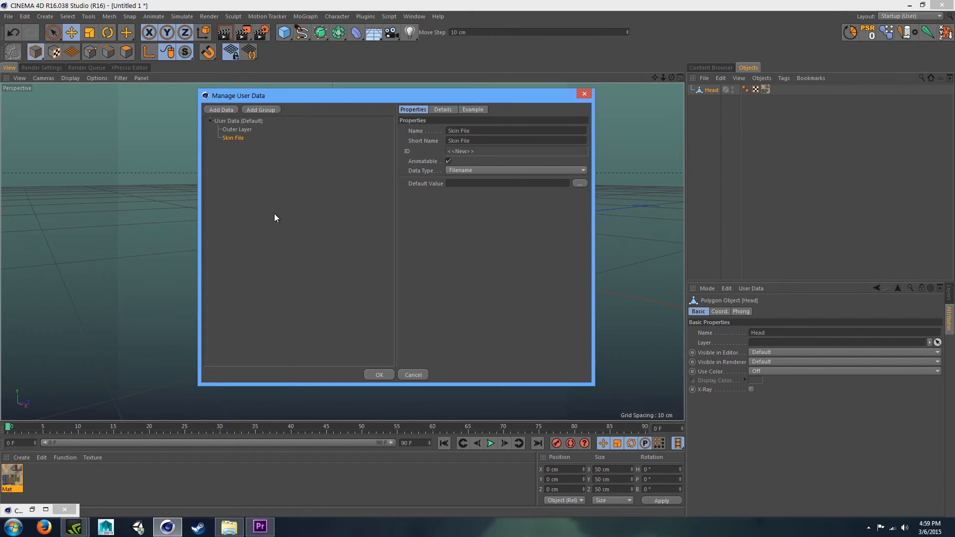
- Confirm the user data and set the Head's Skin File to DBL Hobo.png
{"action": "left_click", "coordinate": [269, 193]}
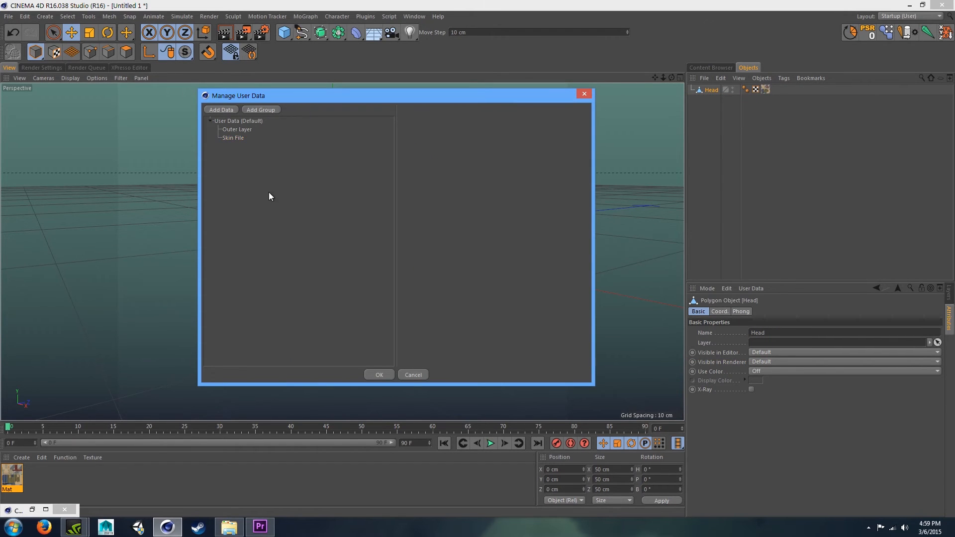
{"action": "left_click", "coordinate": [388, 375]}
{"action": "left_click", "coordinate": [933, 342]}
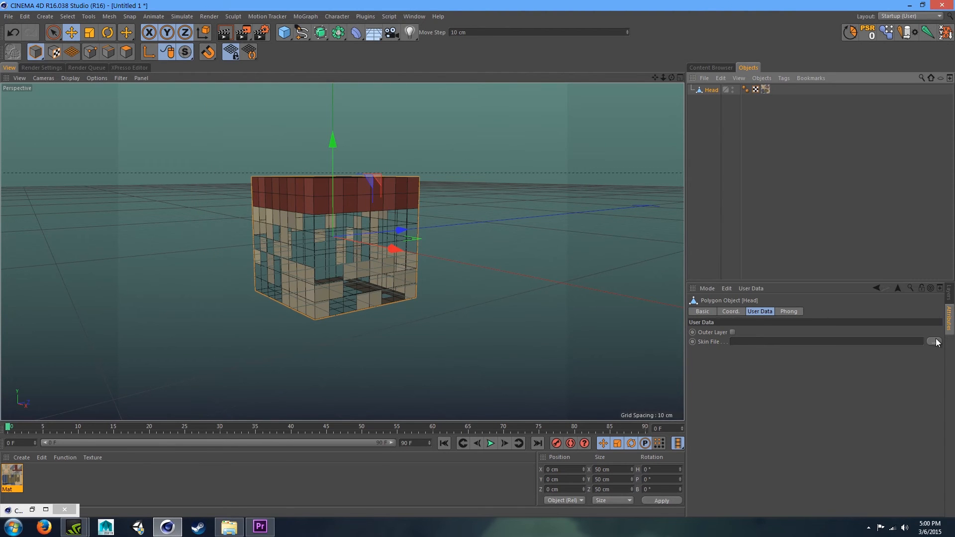
{"action": "left_click", "coordinate": [326, 160]}
{"action": "left_click", "coordinate": [380, 260]}
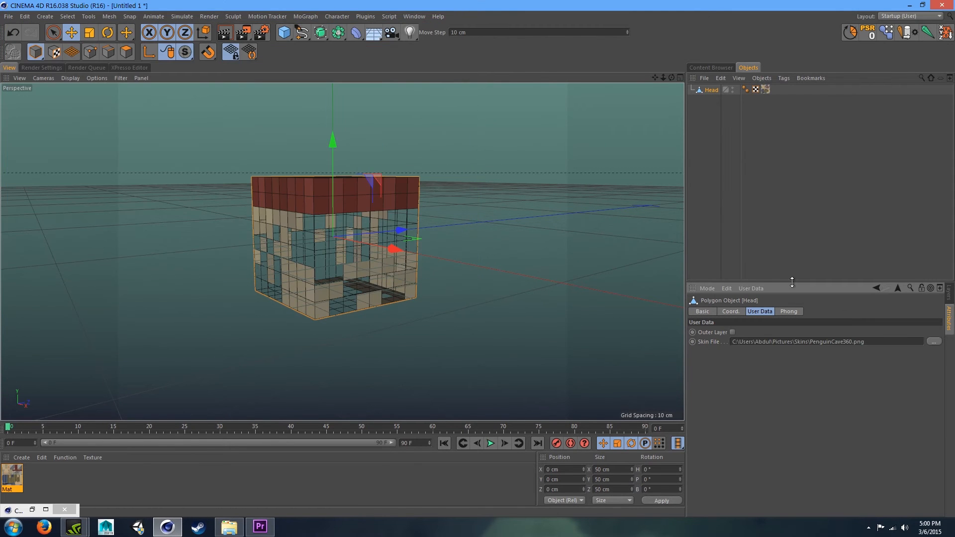
{"action": "left_click", "coordinate": [934, 341]}
{"action": "left_click", "coordinate": [275, 159]}
{"action": "left_click", "coordinate": [241, 160]}
{"action": "double_click", "coordinate": [241, 159]}
{"action": "left_click", "coordinate": [934, 341]}
{"action": "left_click", "coordinate": [386, 130]}
{"action": "double_click", "coordinate": [386, 130]}
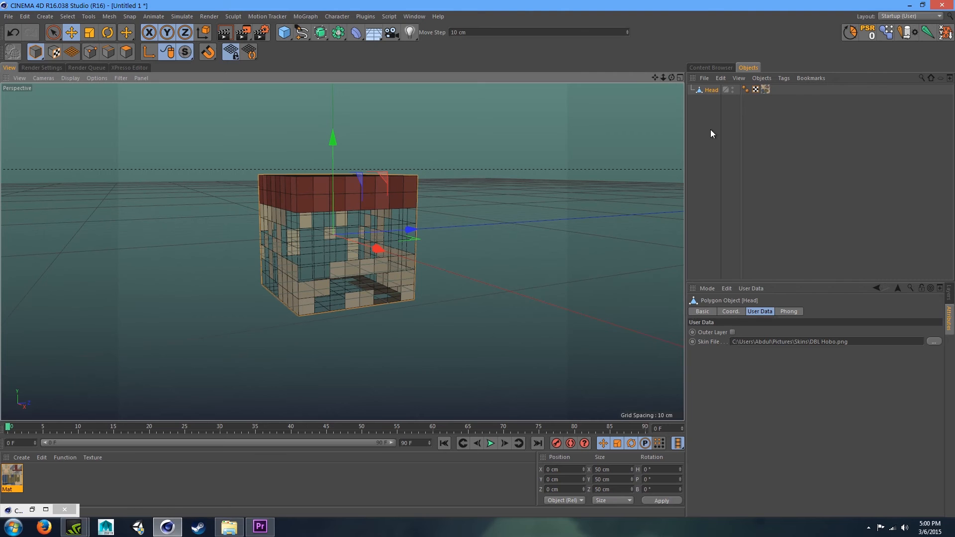
- Add an XPresso tag to the Head object
{"action": "right_click", "coordinate": [708, 91]}
{"action": "right_click", "coordinate": [708, 89]}
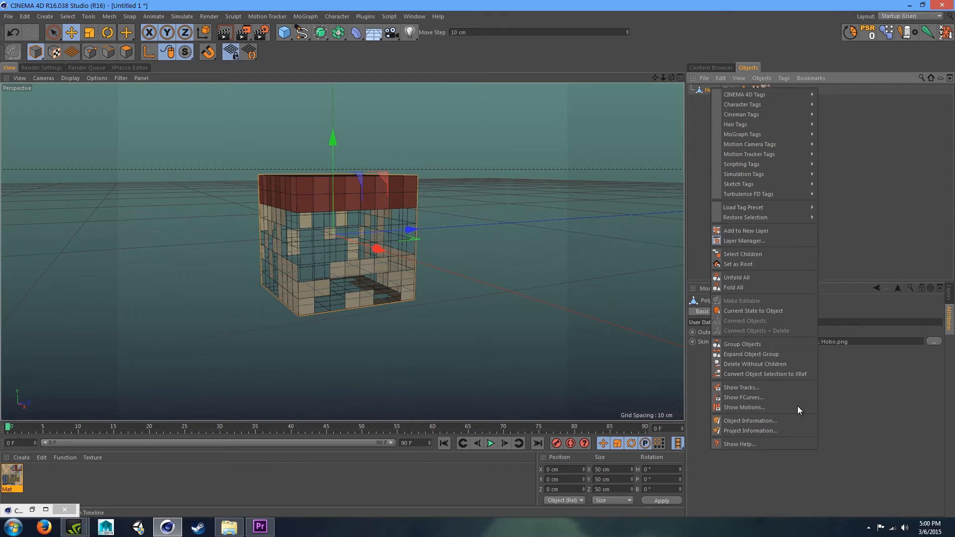
{"action": "mouse_move", "coordinate": [761, 98]}
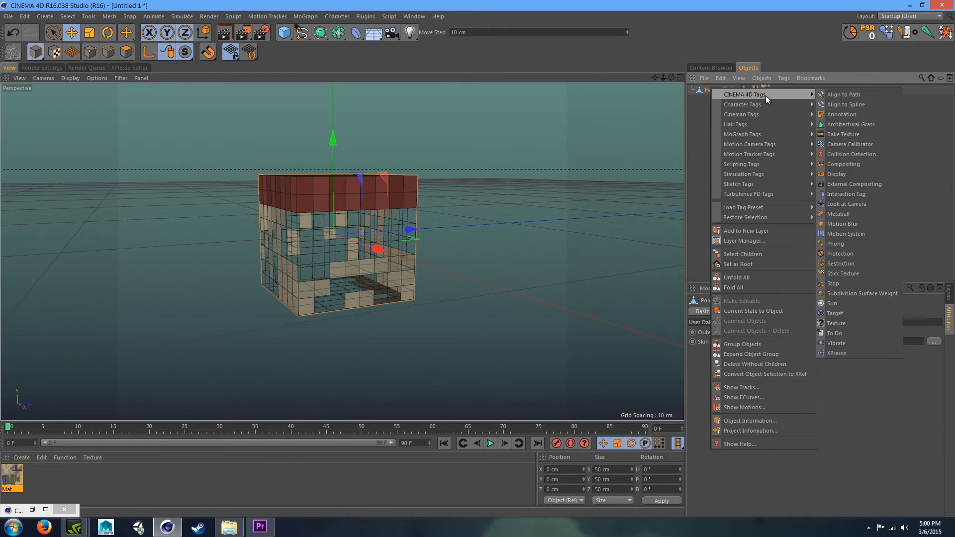
{"action": "left_click", "coordinate": [852, 354]}
{"action": "left_click", "coordinate": [9, 68]}
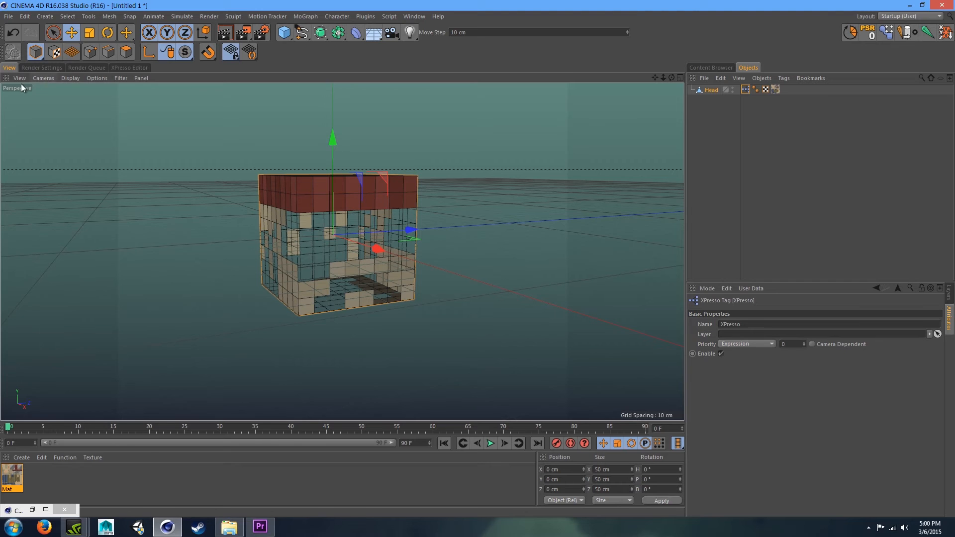
{"action": "left_click", "coordinate": [129, 67]}
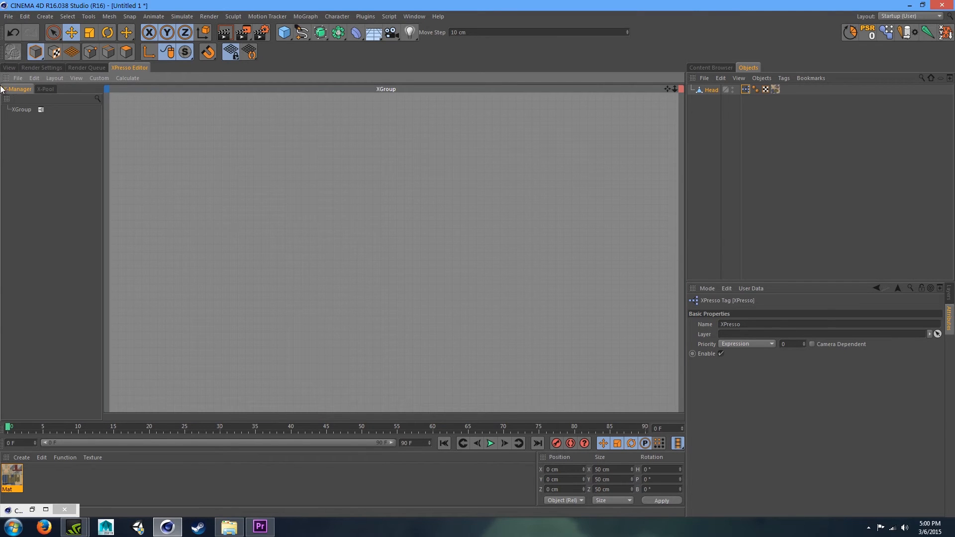
{"action": "left_click", "coordinate": [11, 68]}
{"action": "left_click", "coordinate": [42, 68]}
{"action": "left_click", "coordinate": [127, 67]}
{"action": "left_click", "coordinate": [89, 67]}
{"action": "left_click", "coordinate": [42, 67]}
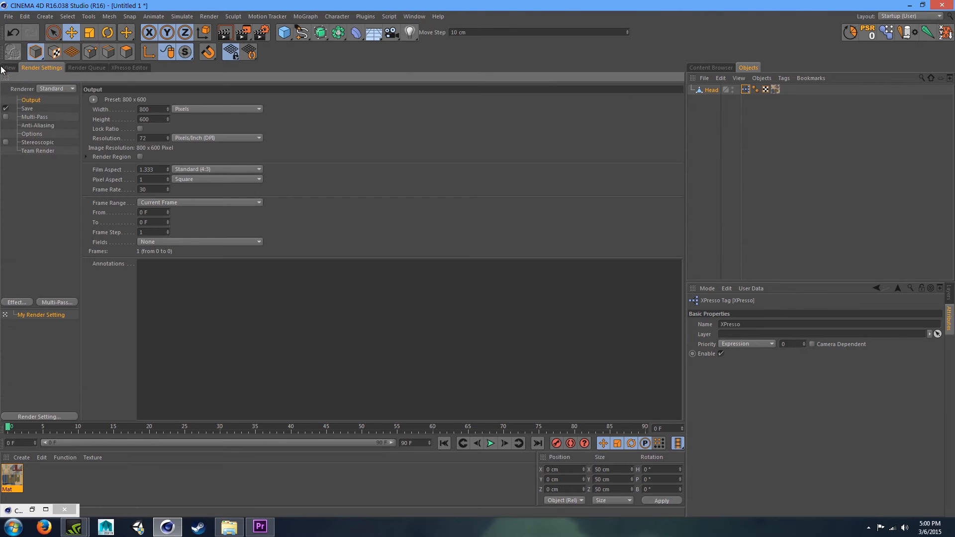
{"action": "left_click", "coordinate": [9, 68]}
{"action": "left_click", "coordinate": [140, 68]}
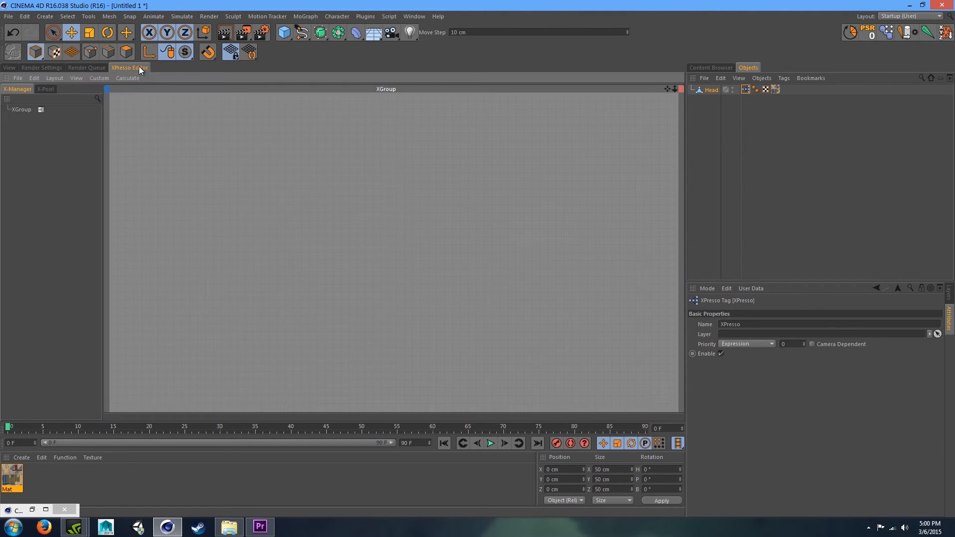
{"action": "left_click", "coordinate": [728, 162]}
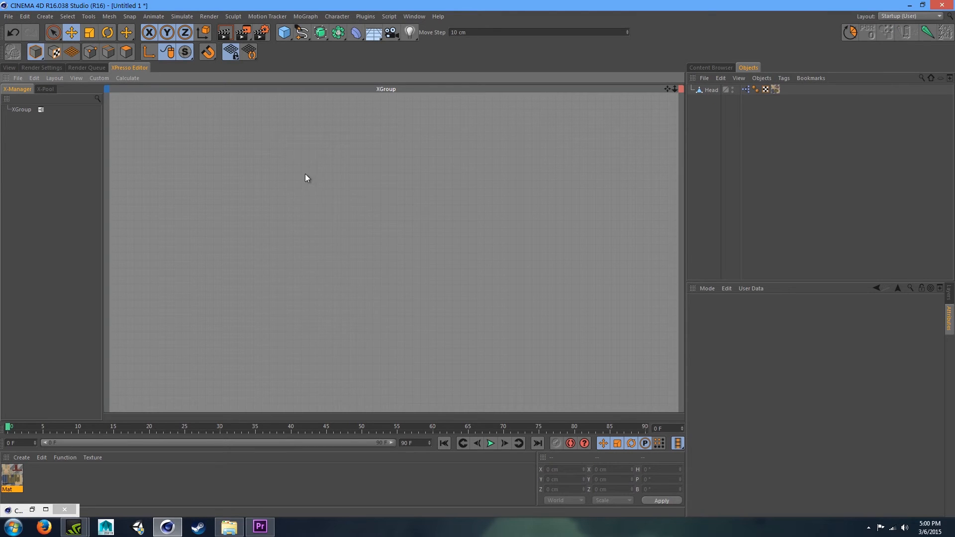
{"action": "left_click", "coordinate": [10, 68]}
{"action": "left_click", "coordinate": [703, 89]}
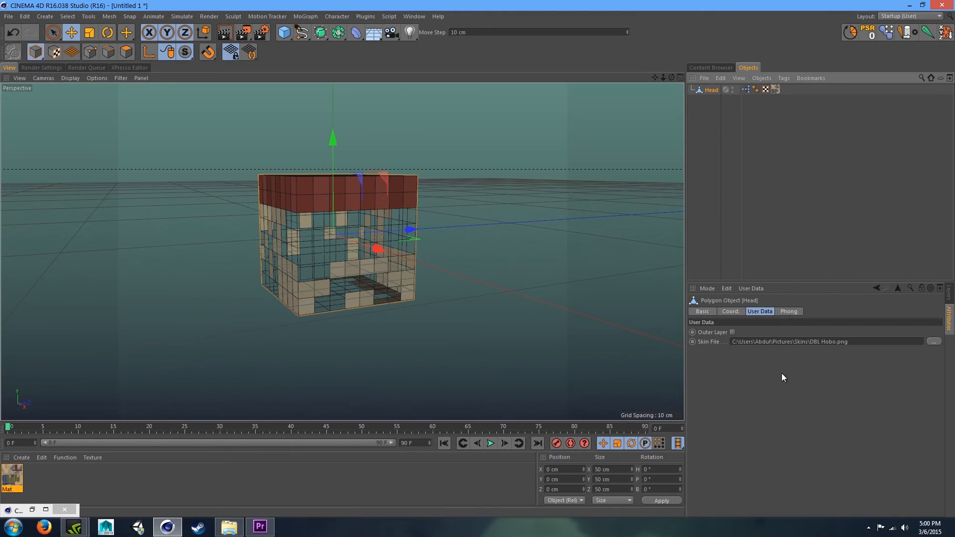
{"action": "left_click", "coordinate": [732, 332]}
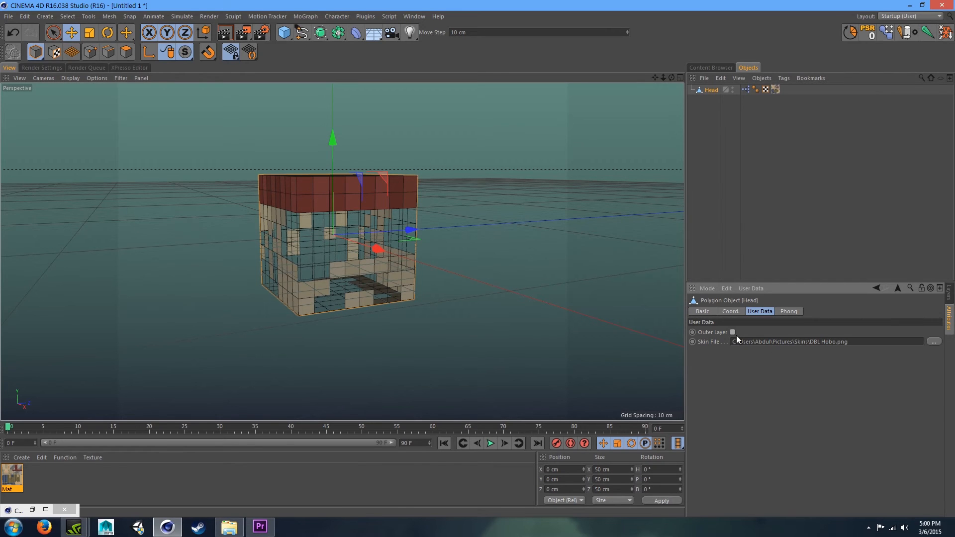
{"action": "left_click", "coordinate": [723, 176]}
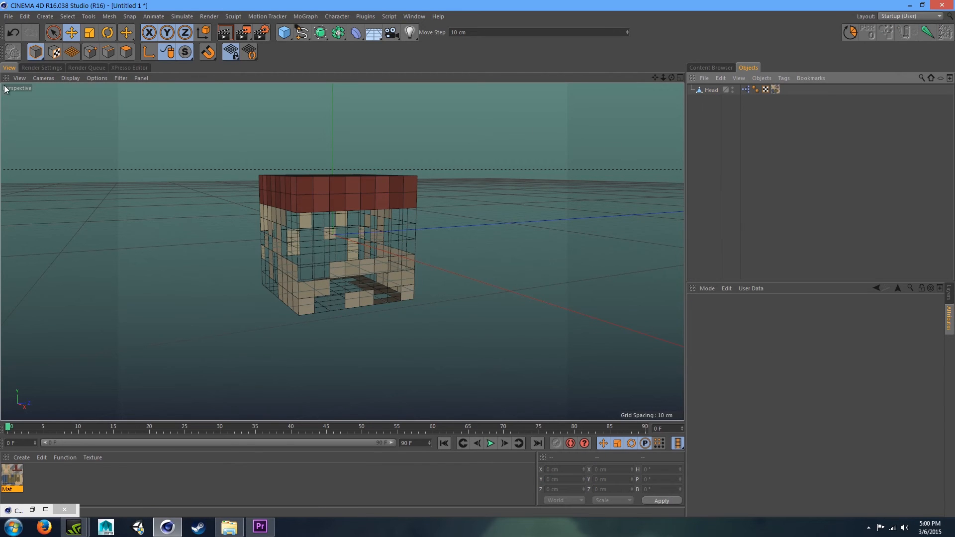
- Add the Head object as a node in the XPresso editor with Outer Layer and Skin File output ports
{"action": "left_click", "coordinate": [117, 68]}
{"action": "left_click_drag", "start_coordinate": [710, 91], "coordinate": [219, 190]}
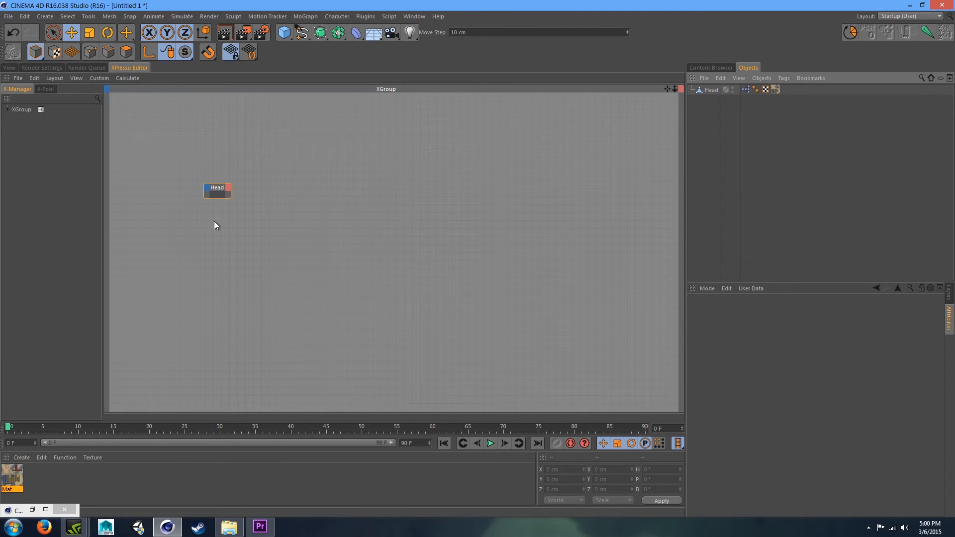
{"action": "left_click", "coordinate": [229, 189]}
{"action": "mouse_move", "coordinate": [264, 324]}
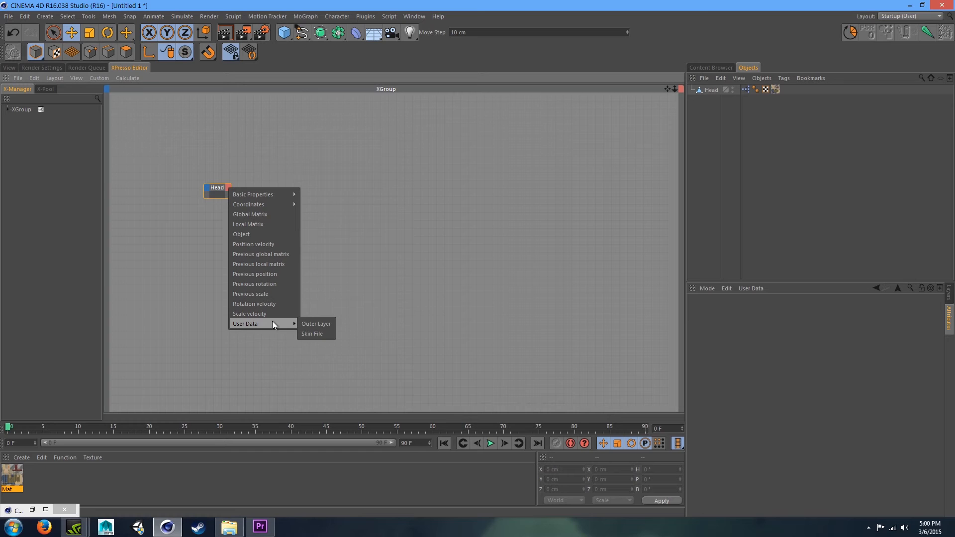
{"action": "left_click", "coordinate": [324, 324]}
{"action": "left_click", "coordinate": [228, 188]}
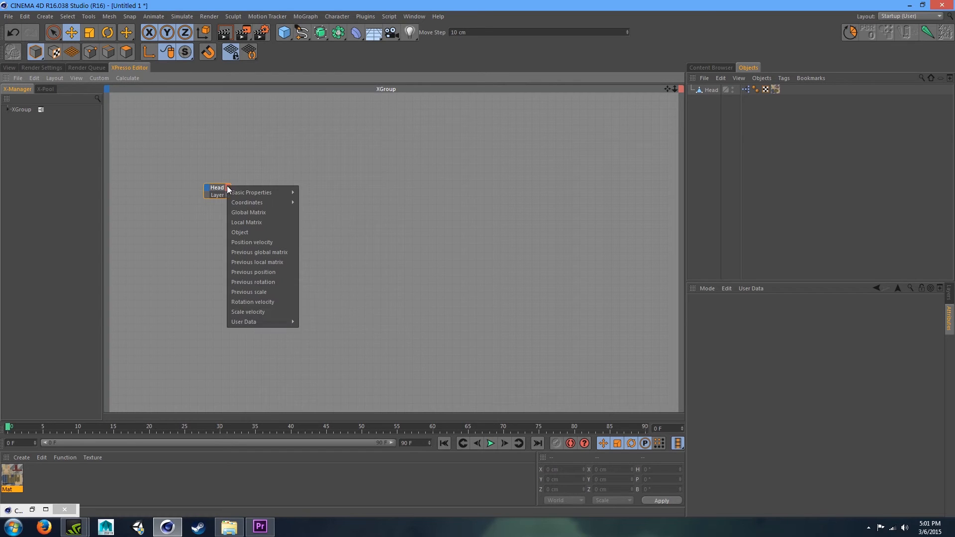
{"action": "mouse_move", "coordinate": [266, 322]}
{"action": "left_click", "coordinate": [304, 331]}
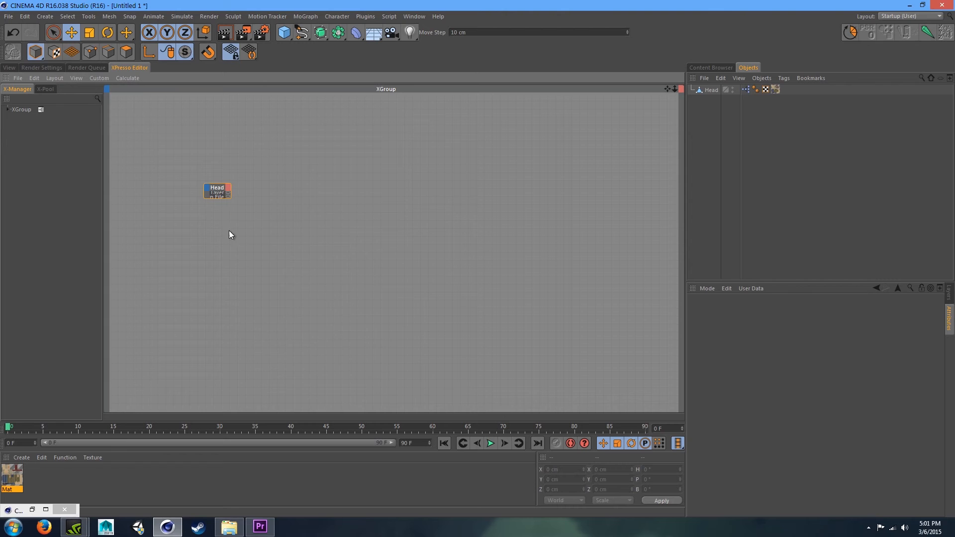
- Expand and reposition the Head node in the XPresso graph so its ports are visible
{"action": "left_click_drag", "start_coordinate": [214, 191], "coordinate": [235, 198]}
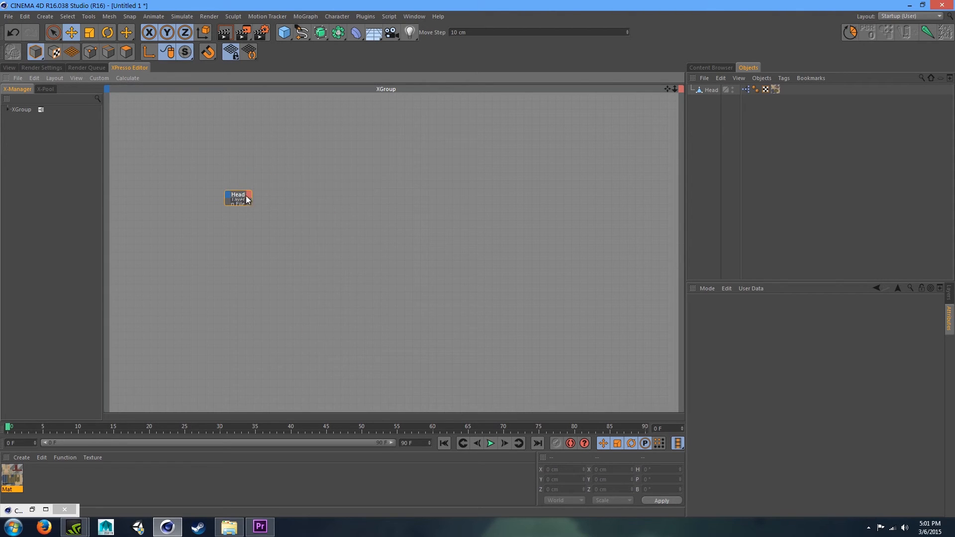
{"action": "double_click", "coordinate": [238, 193]}
{"action": "left_click_drag", "start_coordinate": [249, 195], "coordinate": [224, 191]}
{"action": "left_click", "coordinate": [382, 254]}
{"action": "left_click_drag", "start_coordinate": [338, 236], "coordinate": [198, 149]}
{"action": "left_click", "coordinate": [313, 217]}
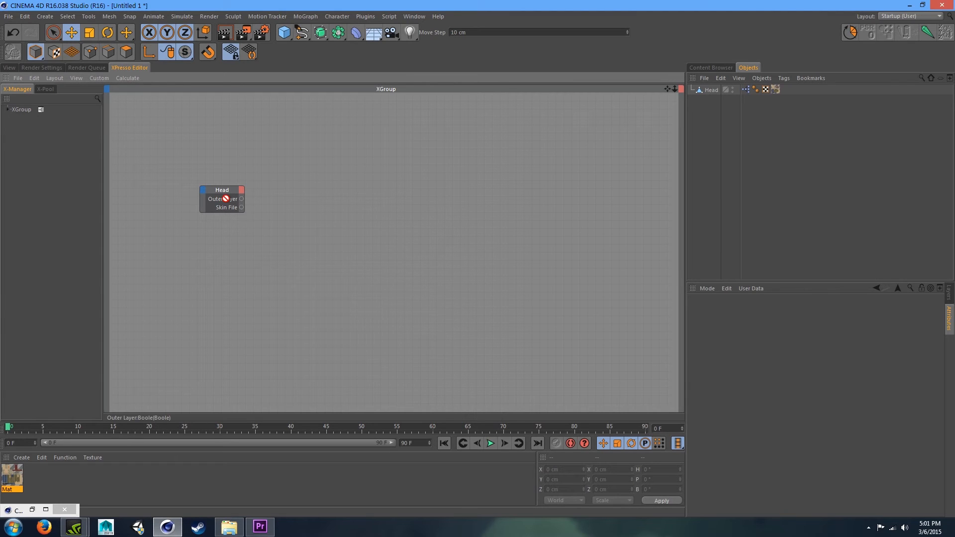
- Add a Bool NOT node to the XPresso graph and place it beside the Head node
{"action": "left_click", "coordinate": [710, 90]}
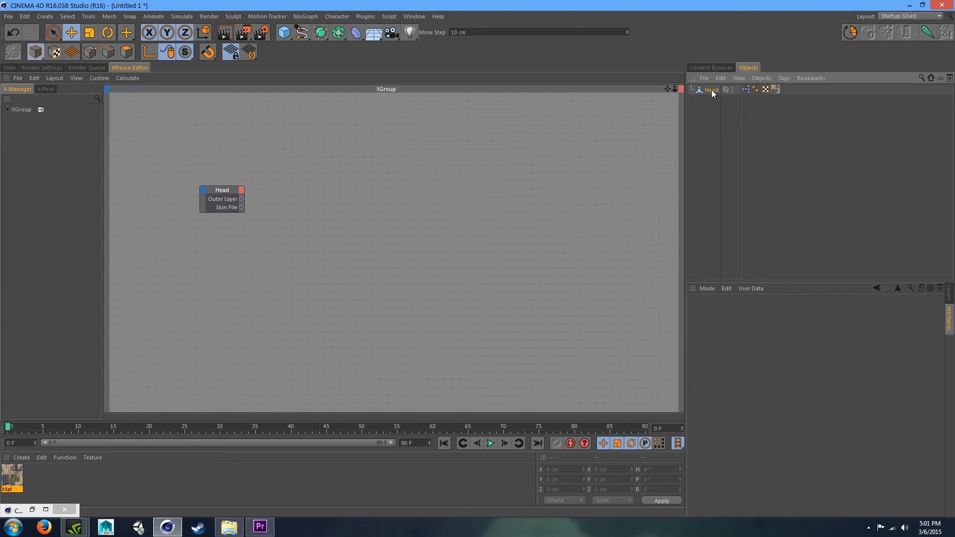
{"action": "left_click", "coordinate": [718, 103]}
{"action": "right_click", "coordinate": [333, 186]}
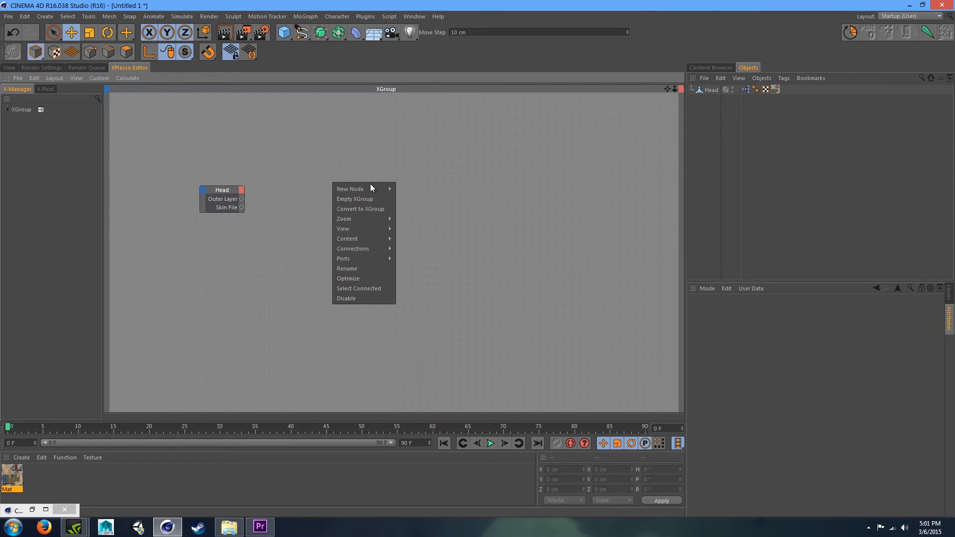
{"action": "mouse_move", "coordinate": [370, 185]}
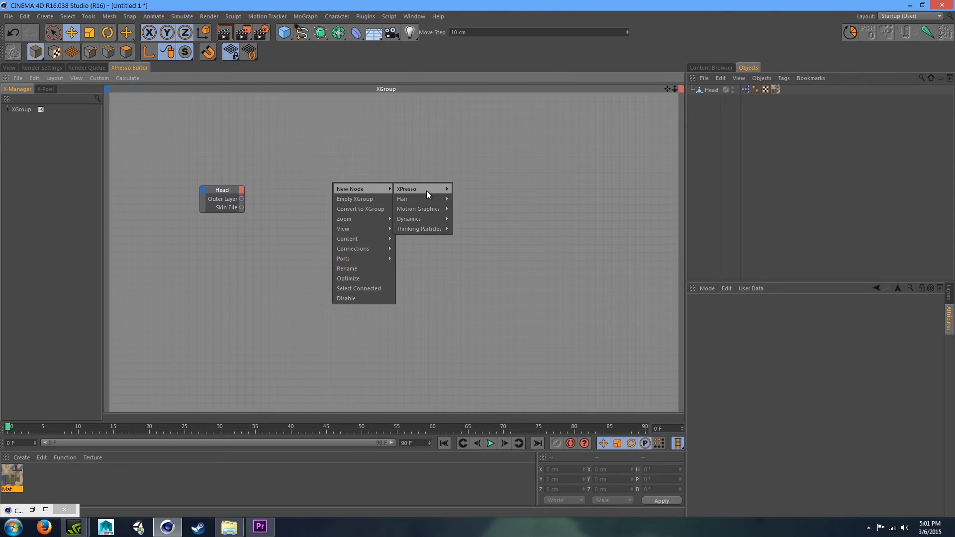
{"action": "mouse_move", "coordinate": [426, 190]}
{"action": "mouse_move", "coordinate": [482, 205]}
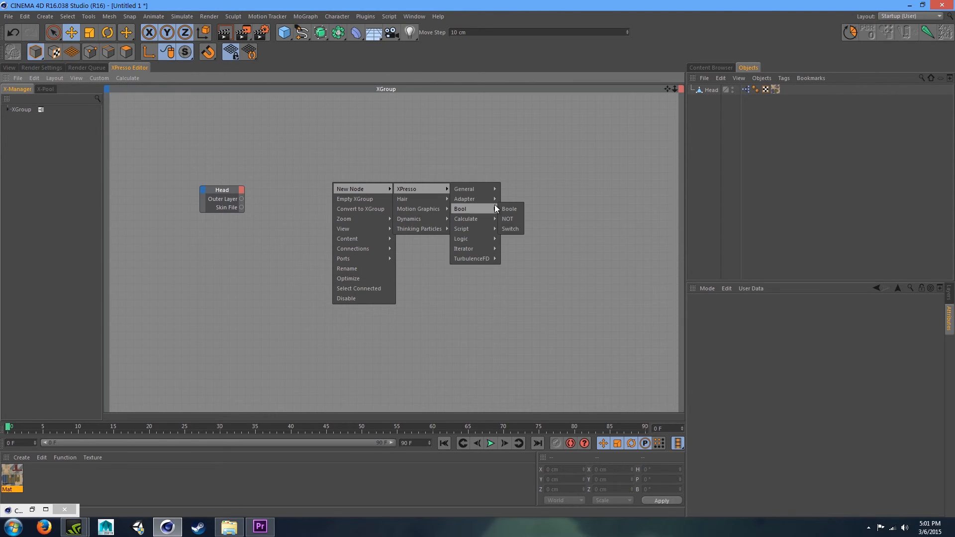
{"action": "left_click", "coordinate": [513, 220]}
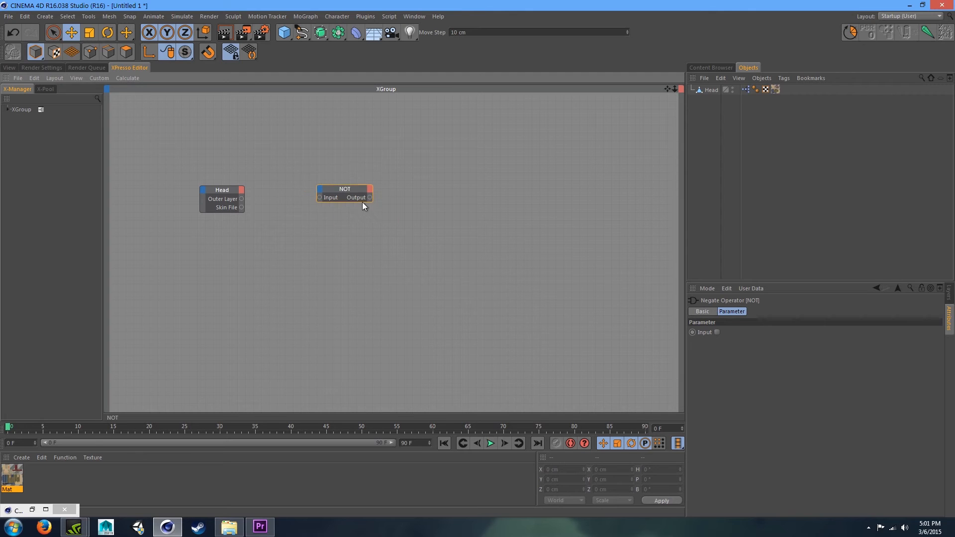
{"action": "left_click_drag", "start_coordinate": [344, 194], "coordinate": [346, 183]}
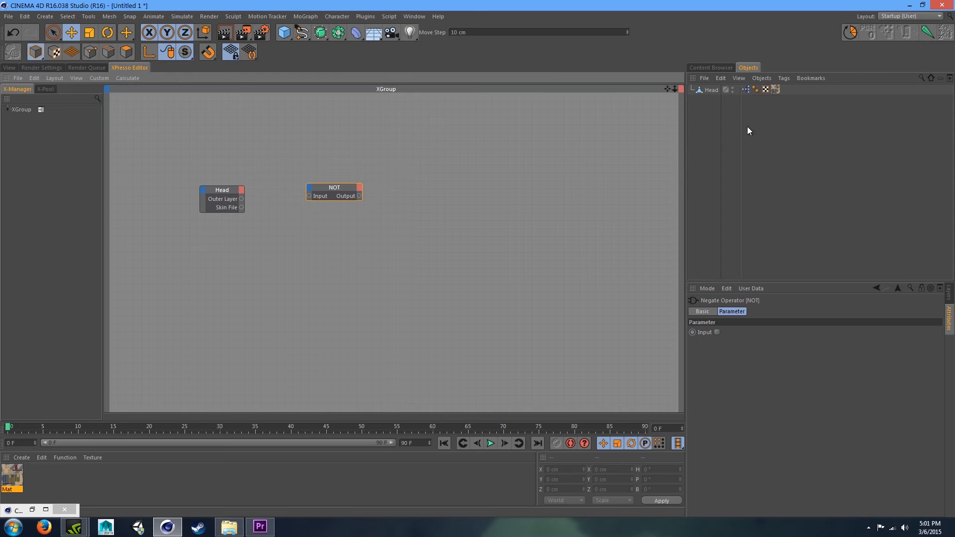
{"action": "left_click", "coordinate": [470, 180]}
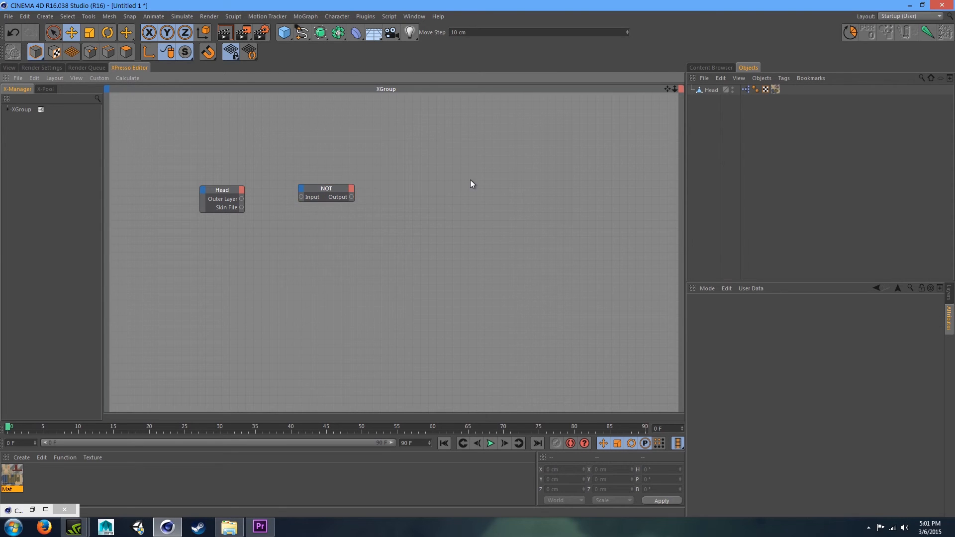
{"action": "left_click", "coordinate": [326, 189]}
{"action": "left_click", "coordinate": [457, 188]}
- Add a second Head node right of the NOT node and link the Outer Layer output to the NOT input
{"action": "left_click_drag", "start_coordinate": [714, 93], "coordinate": [401, 189]}
{"action": "left_click", "coordinate": [497, 233]}
{"action": "left_click", "coordinate": [385, 222]}
{"action": "left_click_drag", "start_coordinate": [242, 199], "coordinate": [301, 197]}
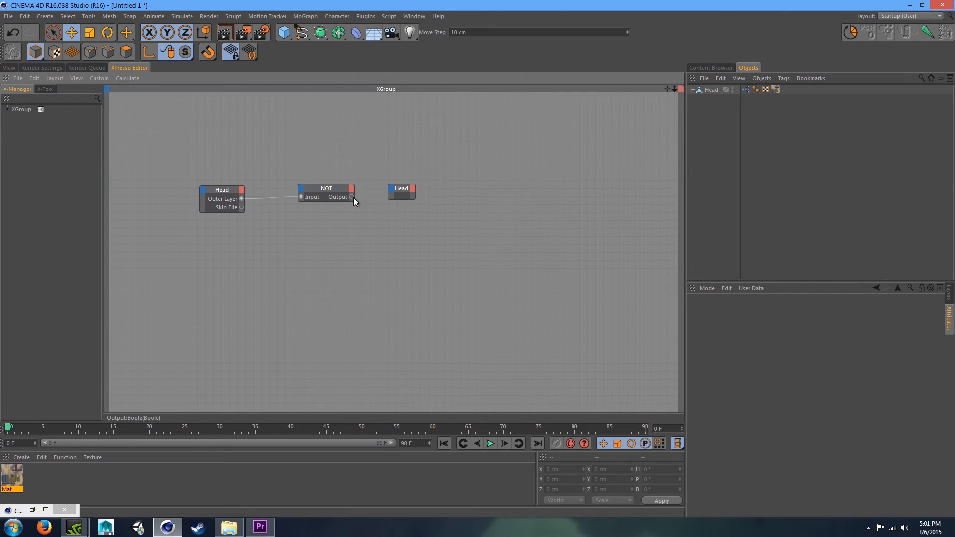
- Add Visible in Editor and Visible in Renderer inputs to the second Head node and wire the NOT output into both
{"action": "left_click_drag", "start_coordinate": [392, 189], "coordinate": [278, 231]}
{"action": "left_click_drag", "start_coordinate": [392, 191], "coordinate": [392, 190]}
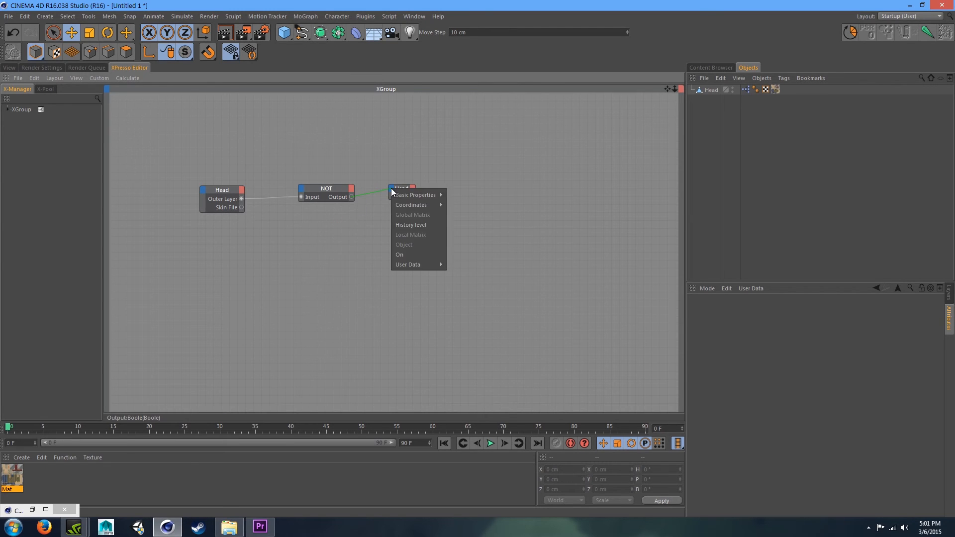
{"action": "mouse_move", "coordinate": [426, 195]}
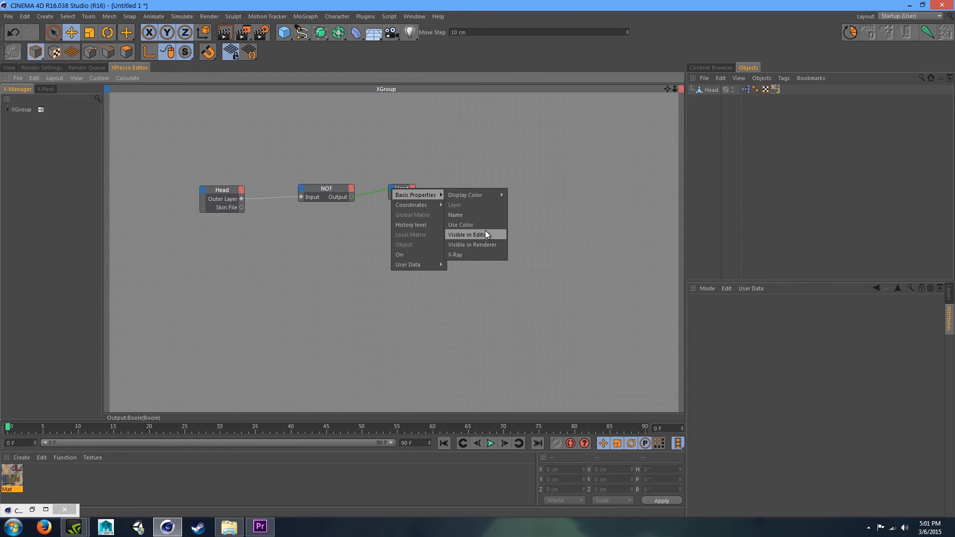
{"action": "left_click", "coordinate": [485, 235]}
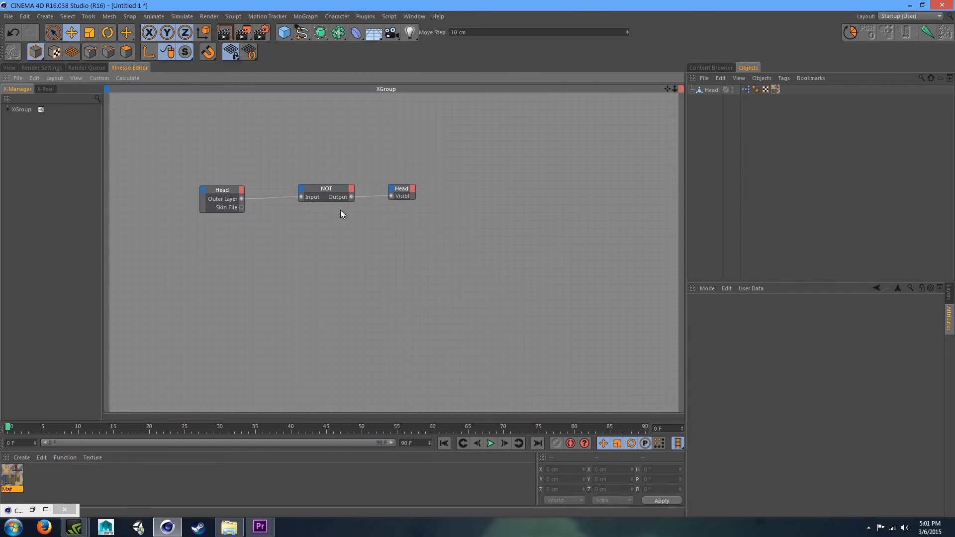
{"action": "left_click", "coordinate": [393, 190]}
{"action": "mouse_move", "coordinate": [418, 196]}
{"action": "left_click", "coordinate": [475, 242]}
{"action": "left_click_drag", "start_coordinate": [404, 189], "coordinate": [410, 187]}
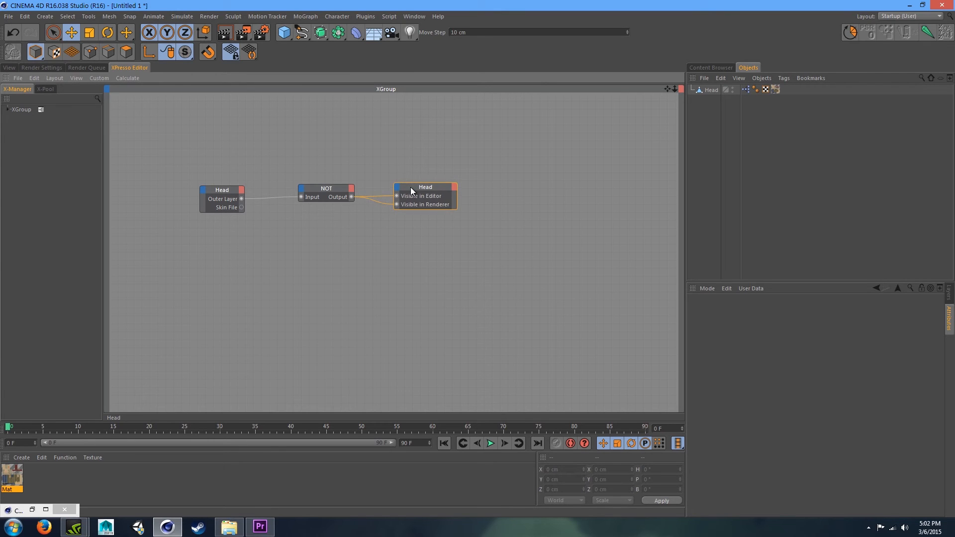
- Select the Head in the viewport and toggle its Outer Layer option to test the cube's visibility
{"action": "left_click", "coordinate": [9, 68]}
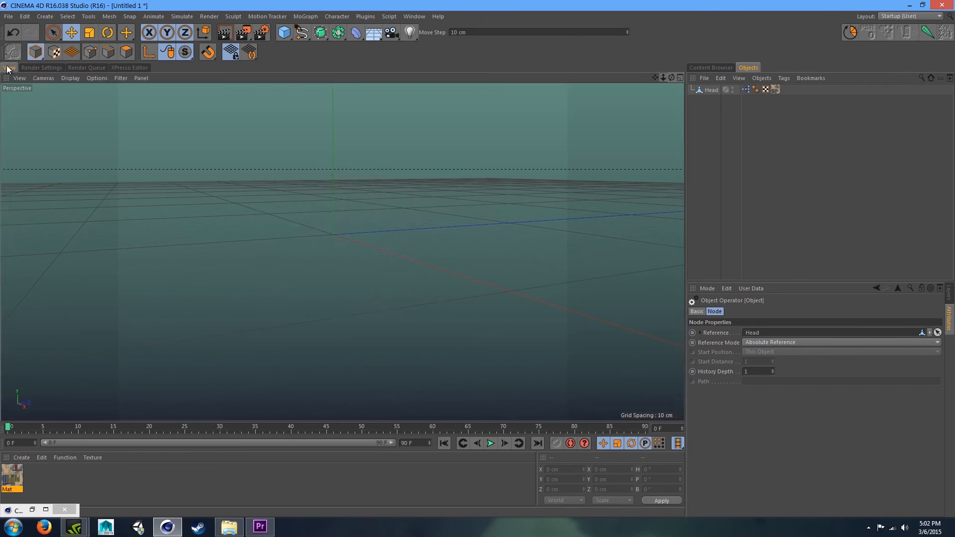
{"action": "left_click", "coordinate": [711, 93]}
{"action": "left_click", "coordinate": [732, 333]}
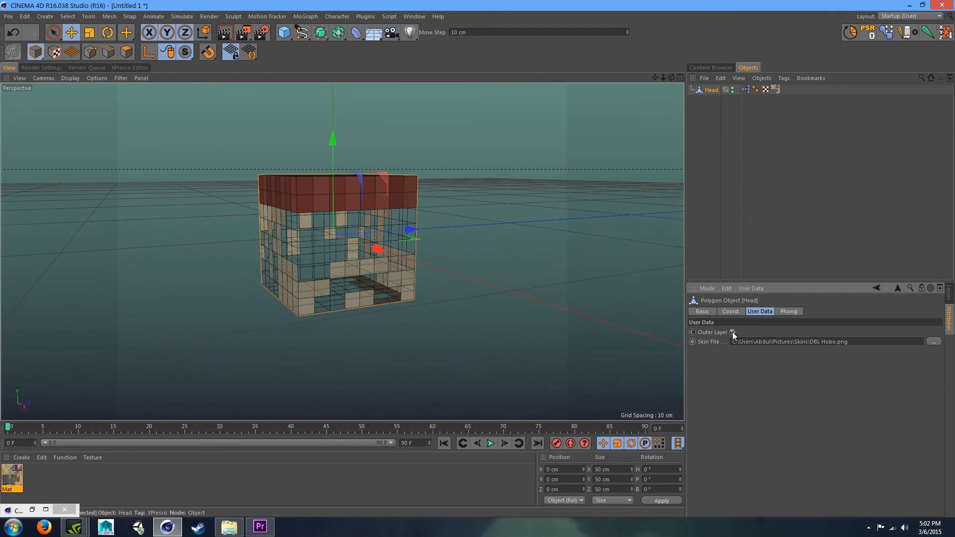
{"action": "left_click", "coordinate": [732, 332]}
{"action": "left_click", "coordinate": [732, 332]}
- Keyframe the Outer Layer option and play the timeline forward and back to test it
{"action": "left_click", "coordinate": [692, 332], "text": "ctrl"}
{"action": "left_click", "coordinate": [504, 443]}
{"action": "left_click", "coordinate": [693, 333], "text": "ctrl"}
{"action": "left_click", "coordinate": [731, 332]}
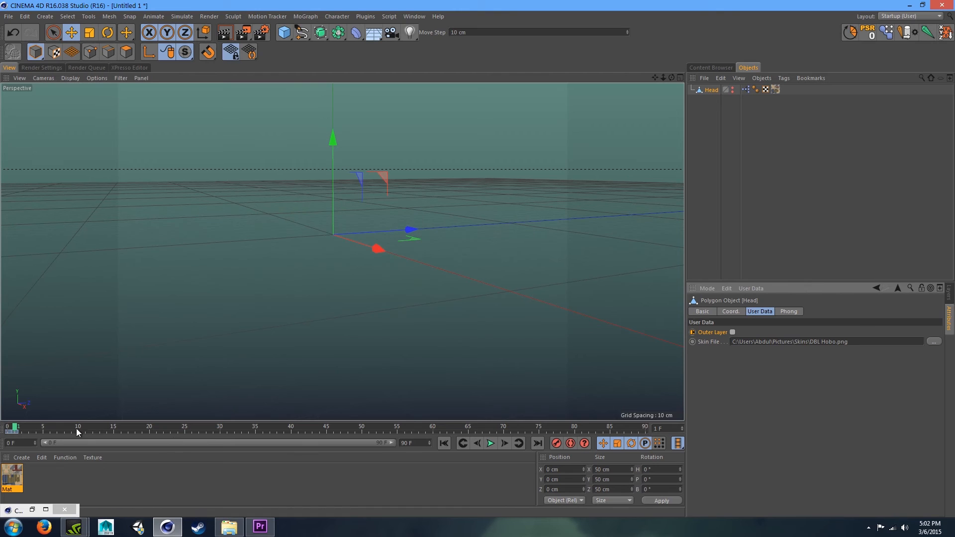
{"action": "left_click", "coordinate": [479, 444]}
{"action": "left_click", "coordinate": [507, 442]}
{"action": "left_click", "coordinate": [479, 441]}
{"action": "left_click", "coordinate": [504, 443]}
{"action": "left_click", "coordinate": [732, 332]}
{"action": "left_click", "coordinate": [478, 443]}
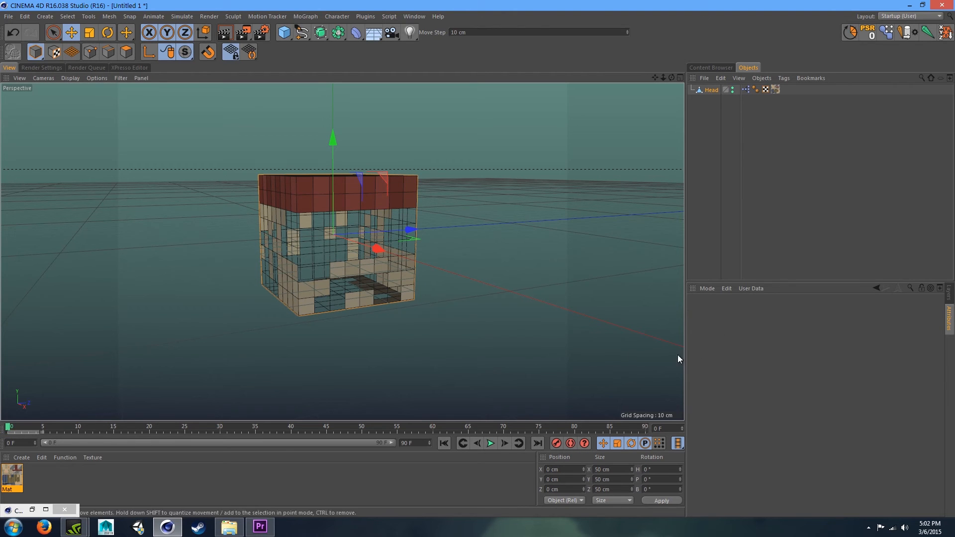
- Reselect the Head and switch Outer Layer off and back on to check the visibility link
{"action": "left_click", "coordinate": [719, 99]}
{"action": "left_click", "coordinate": [707, 93]}
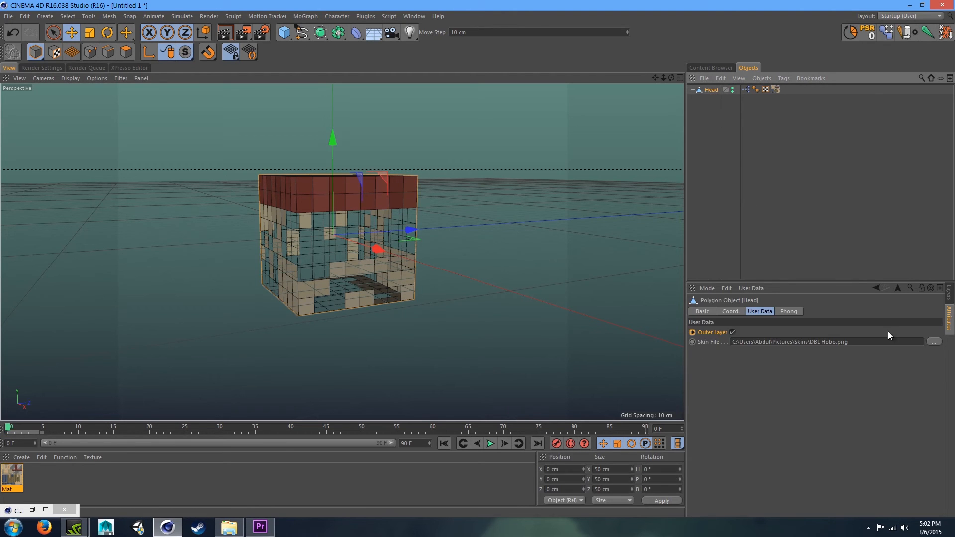
{"action": "left_click", "coordinate": [732, 332]}
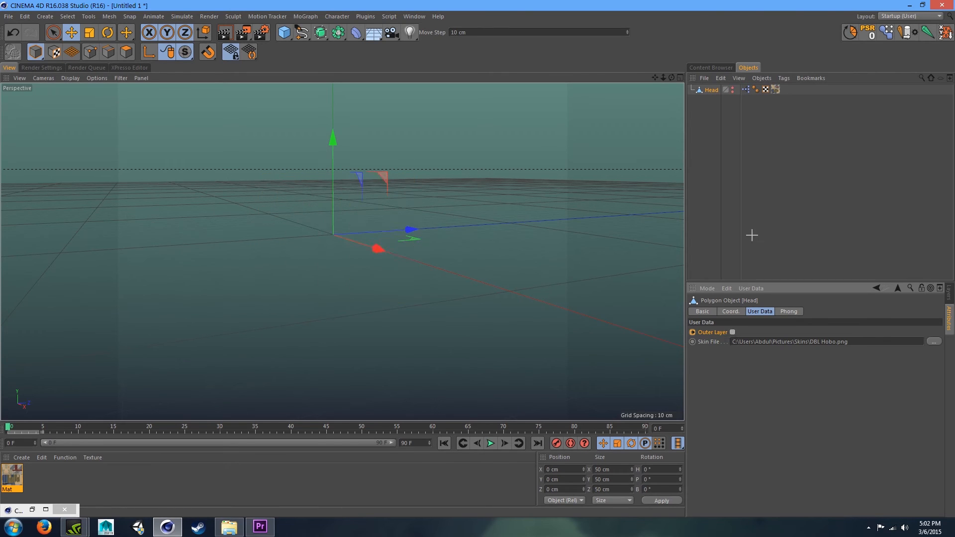
{"action": "left_click", "coordinate": [739, 174]}
{"action": "left_click", "coordinate": [711, 90]}
{"action": "left_click", "coordinate": [732, 332]}
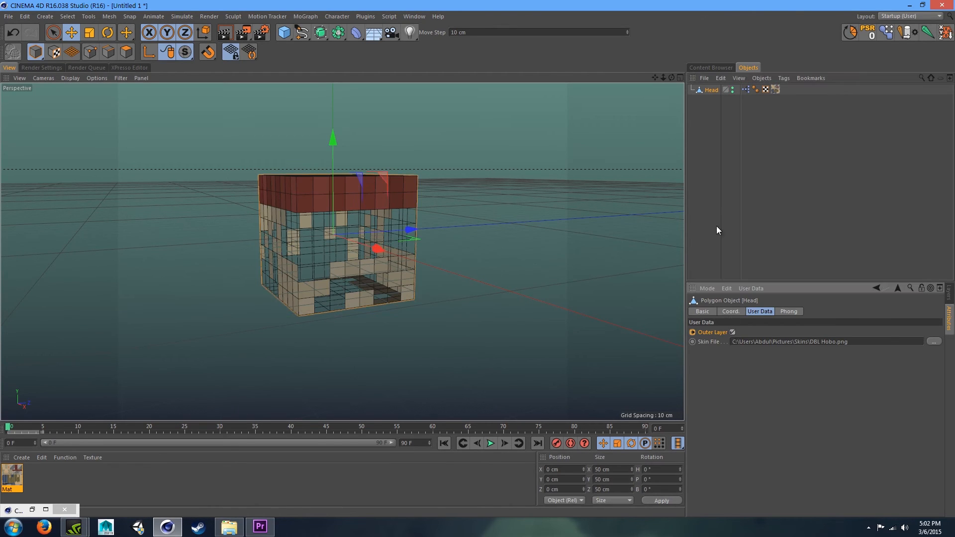
- Open the XPresso editor and move the Head, NOT and Head nodes up together
{"action": "left_click", "coordinate": [730, 189]}
{"action": "left_click", "coordinate": [138, 68]}
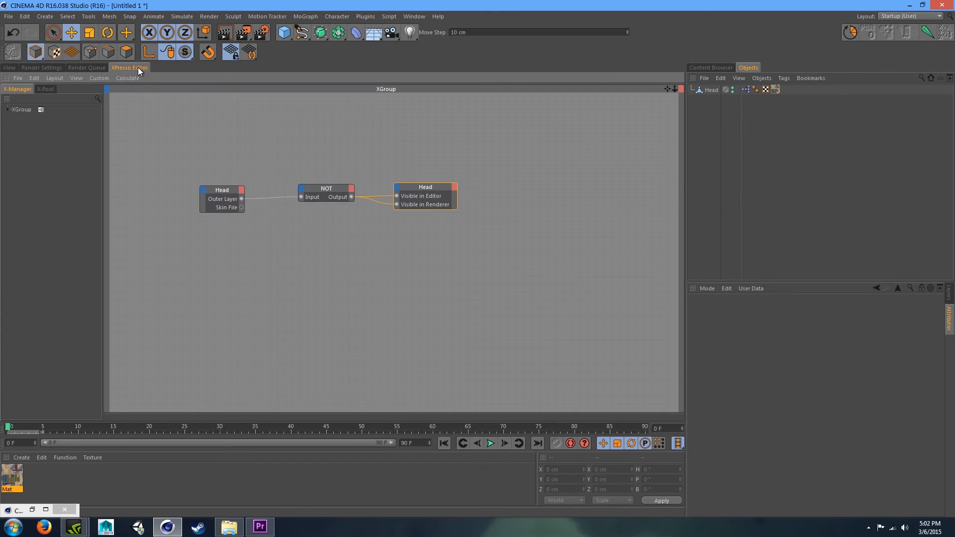
{"action": "left_click", "coordinate": [519, 269]}
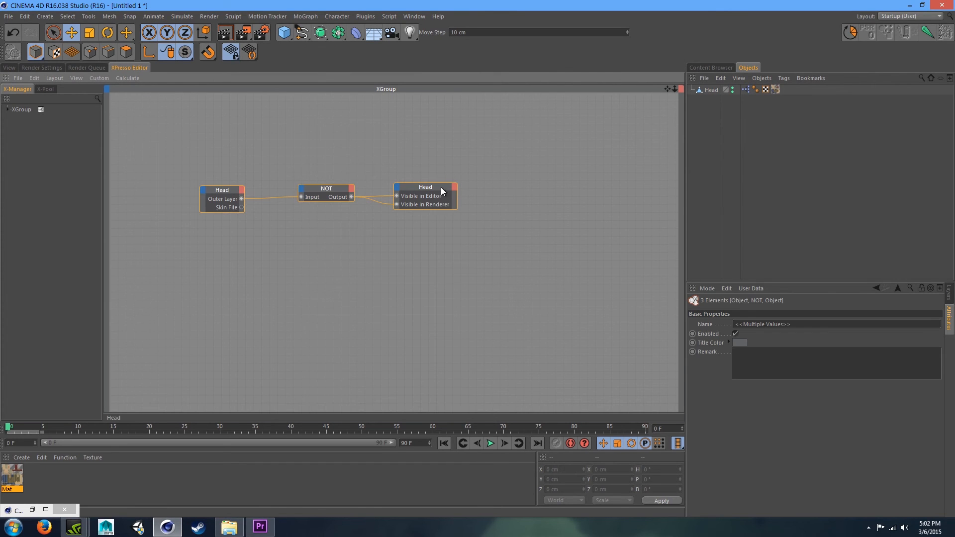
{"action": "left_click_drag", "start_coordinate": [441, 187], "coordinate": [423, 152]}
{"action": "left_click", "coordinate": [539, 229]}
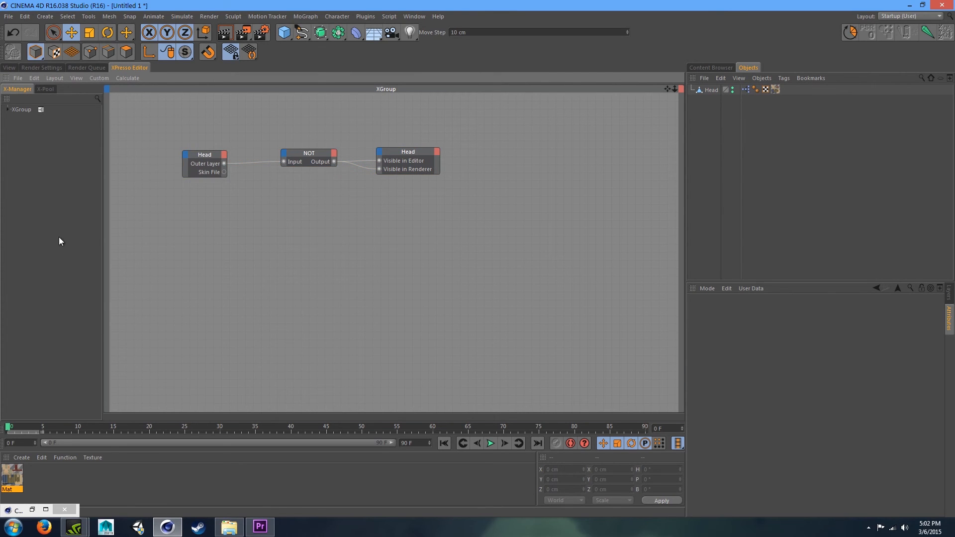
{"action": "left_click", "coordinate": [14, 476]}
{"action": "double_click", "coordinate": [745, 87]}
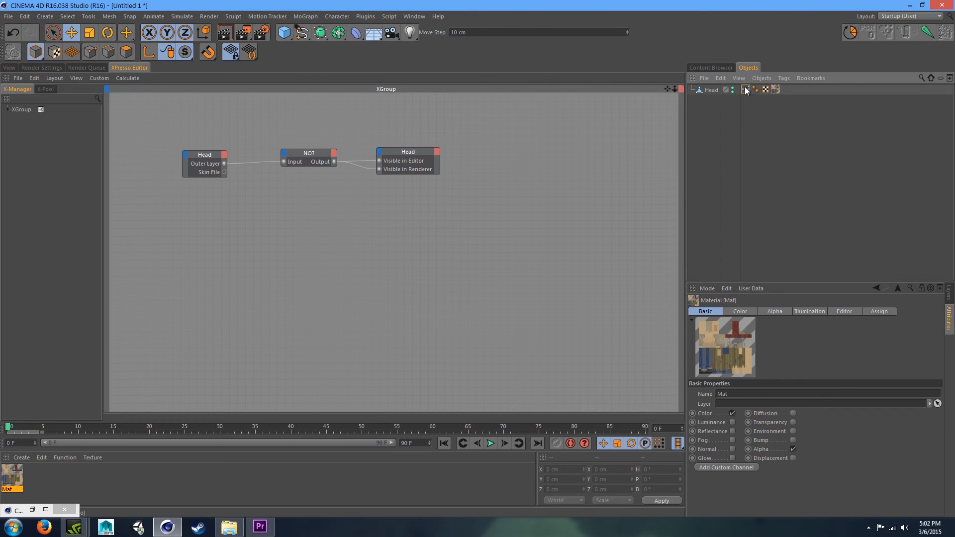
{"action": "left_click", "coordinate": [3, 478]}
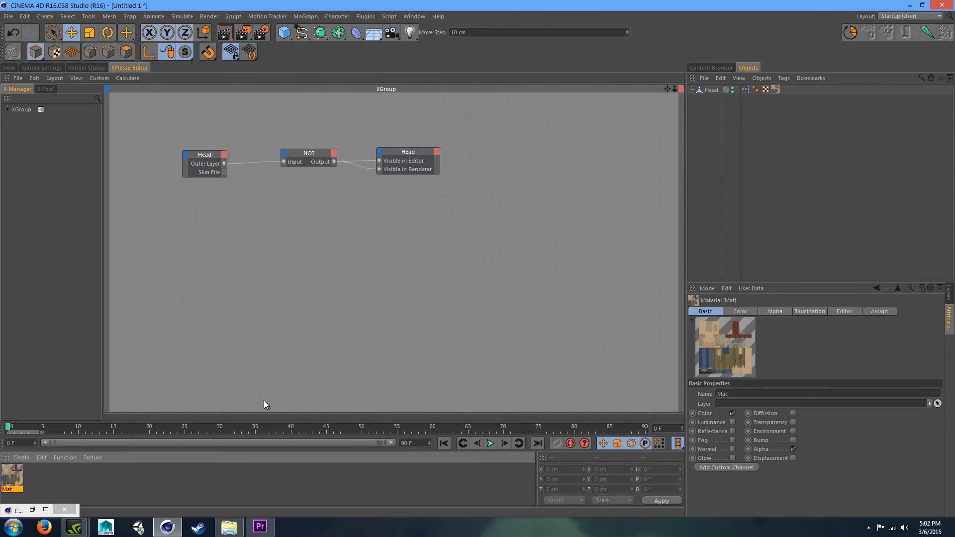
{"action": "left_click", "coordinate": [295, 285]}
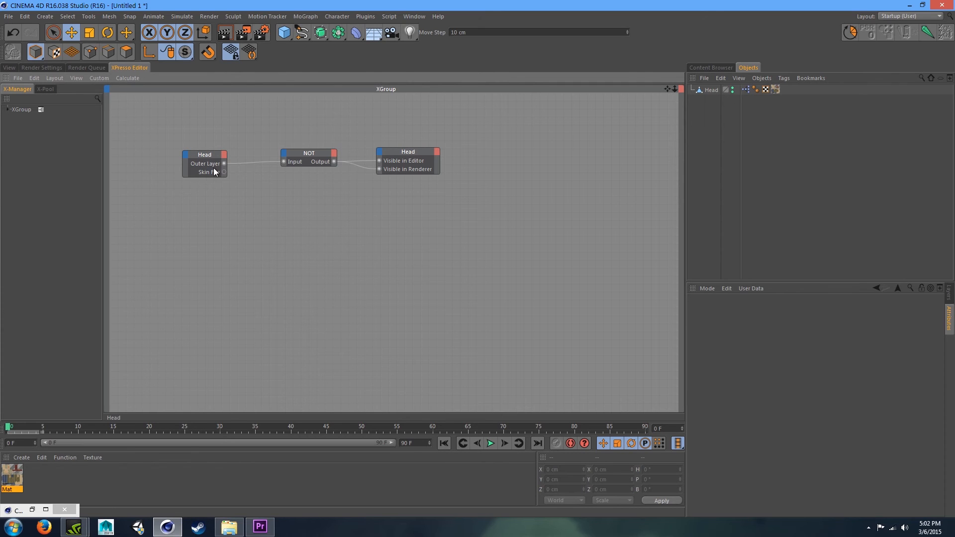
{"action": "left_click", "coordinate": [732, 89]}
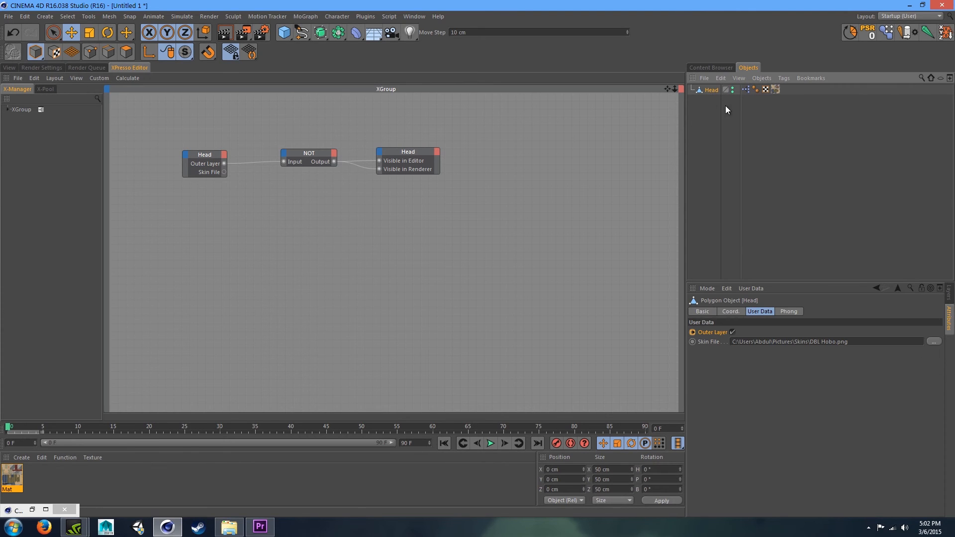
{"action": "left_click", "coordinate": [9, 480]}
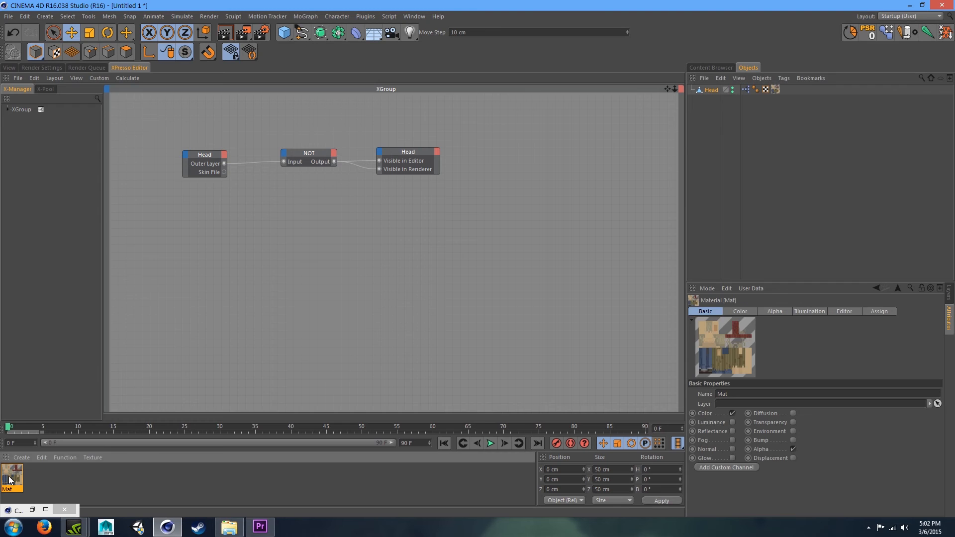
- Drag the material's Color channel texture into the XPresso editor to create a Bitmap node
{"action": "left_click", "coordinate": [737, 313]}
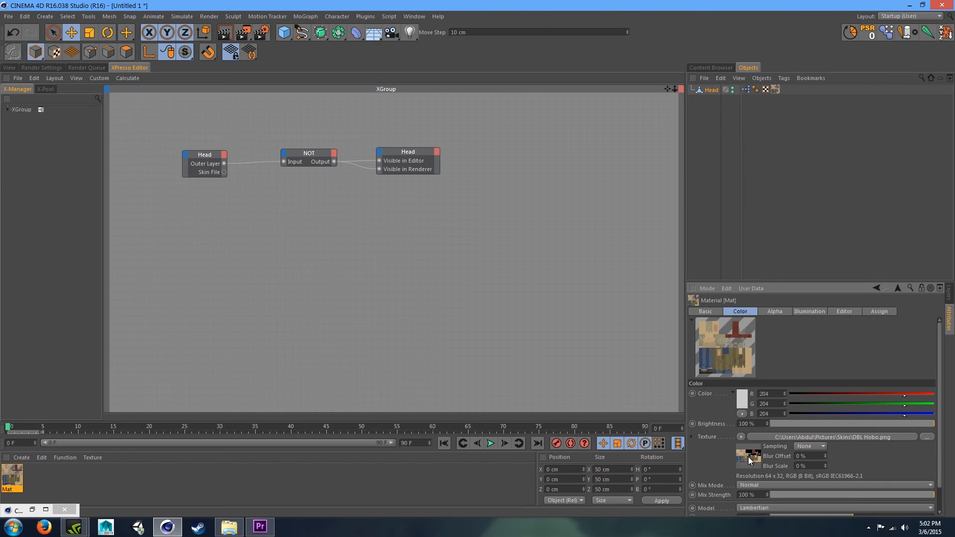
{"action": "left_click", "coordinate": [206, 315]}
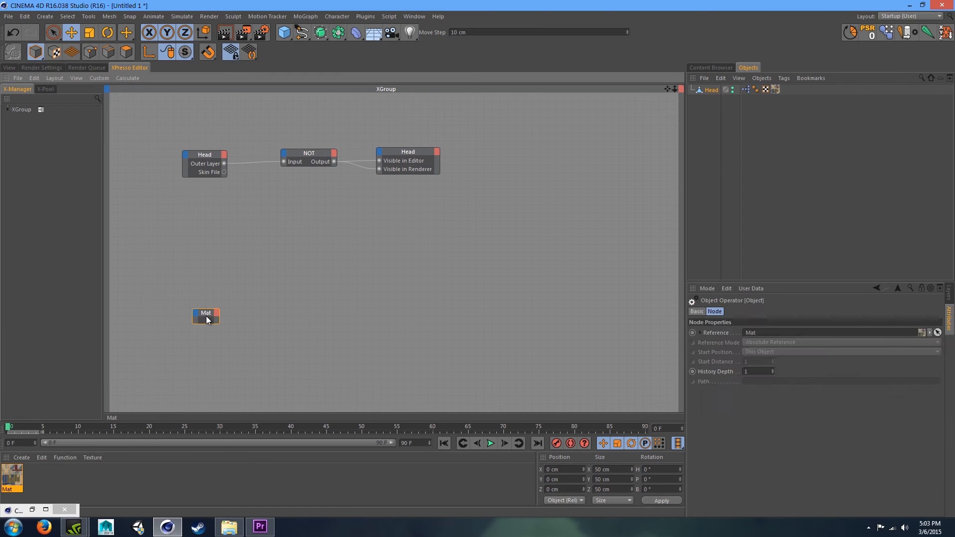
{"action": "left_click", "coordinate": [3, 475]}
{"action": "left_click", "coordinate": [719, 345]}
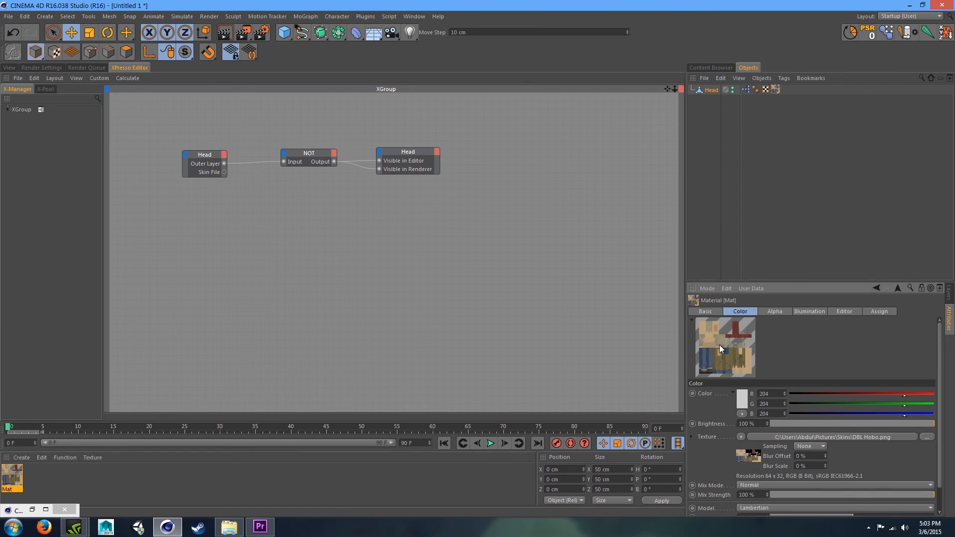
{"action": "left_click", "coordinate": [528, 292]}
{"action": "key", "text": "Delete"}
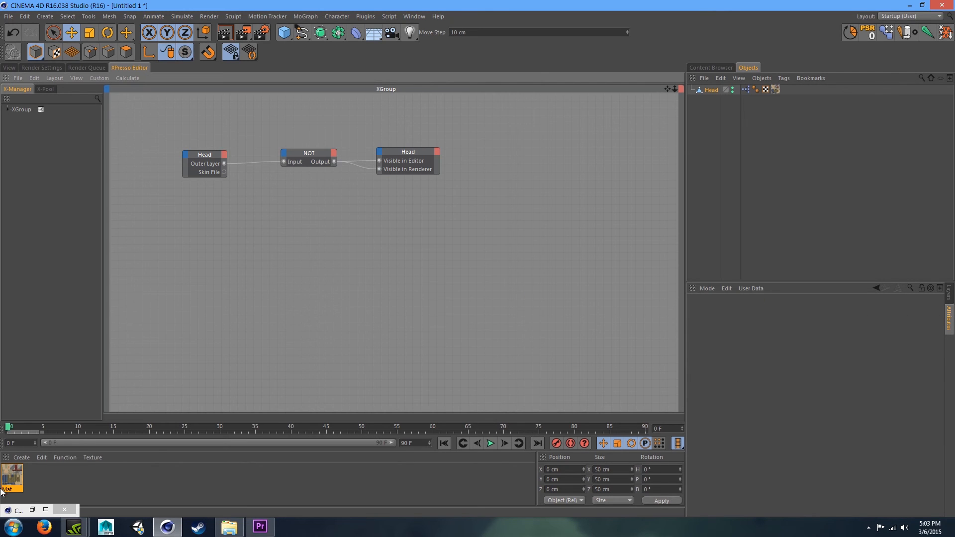
{"action": "left_click", "coordinate": [12, 475]}
{"action": "left_click_drag", "start_coordinate": [749, 456], "coordinate": [450, 260]}
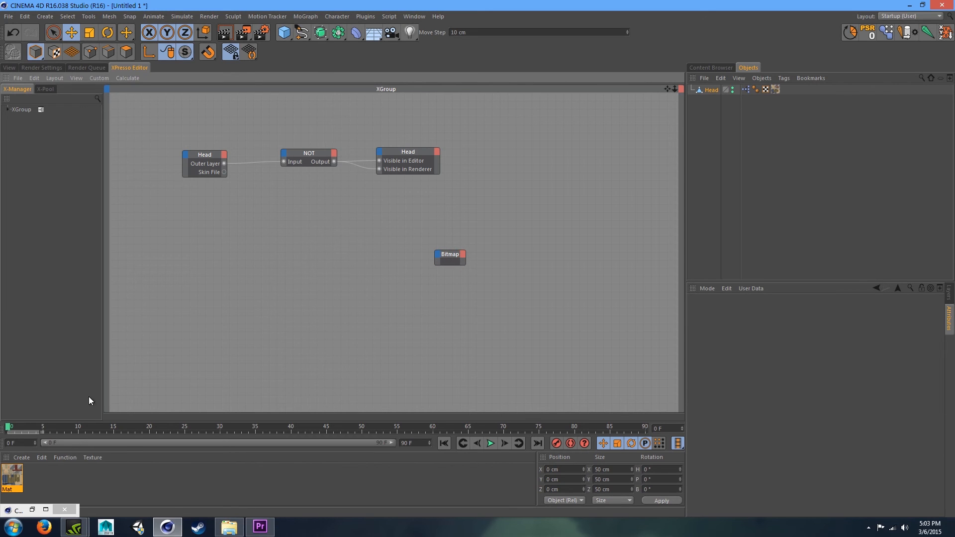
- Drag the material's Alpha channel texture into the XPresso editor as a second Bitmap node
{"action": "left_click", "coordinate": [12, 477]}
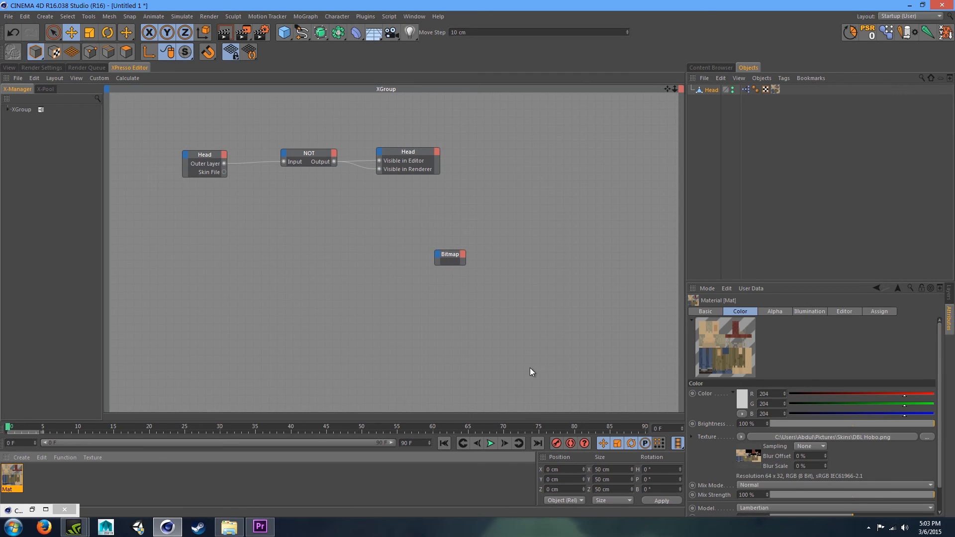
{"action": "left_click", "coordinate": [773, 312]}
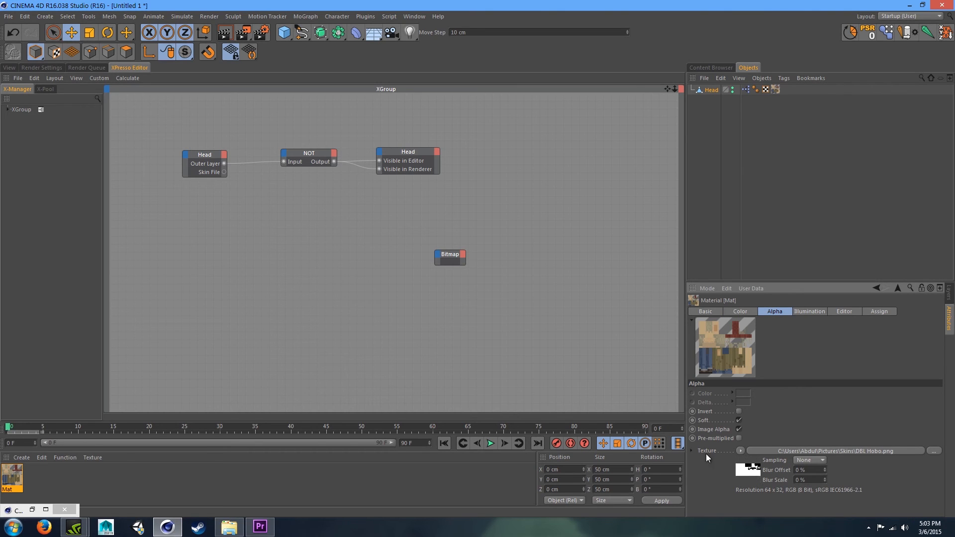
{"action": "left_click_drag", "start_coordinate": [446, 302], "coordinate": [446, 302]}
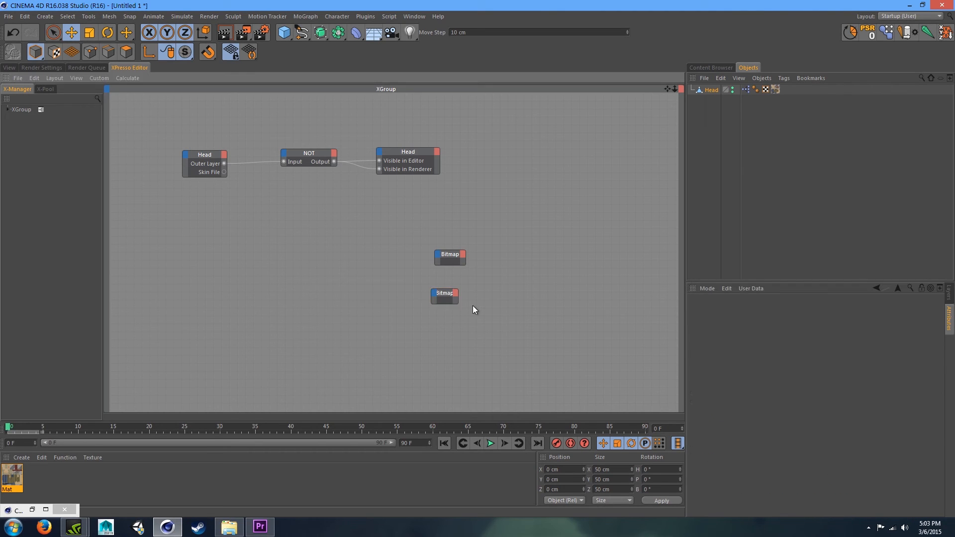
- Move both Bitmap nodes up beneath the NOT node, checking which belongs to the Color and Alpha channels
{"action": "left_click", "coordinate": [729, 311]}
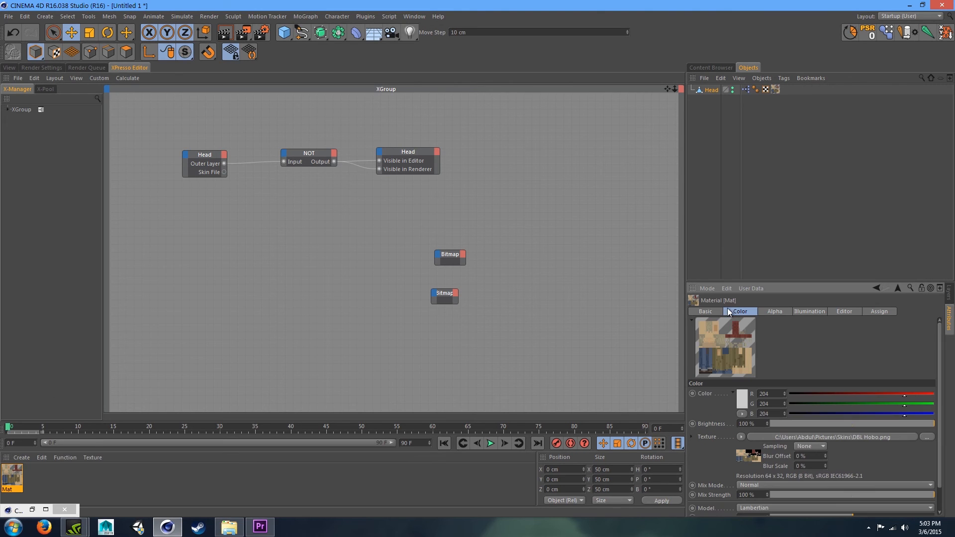
{"action": "left_click", "coordinate": [775, 311]}
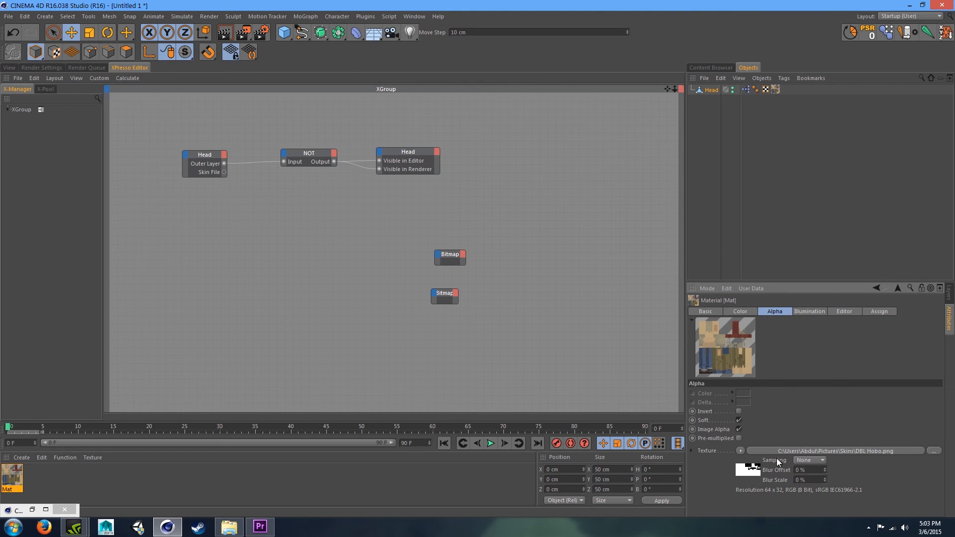
{"action": "left_click_drag", "start_coordinate": [551, 360], "coordinate": [423, 237]}
{"action": "double_click", "coordinate": [458, 302]}
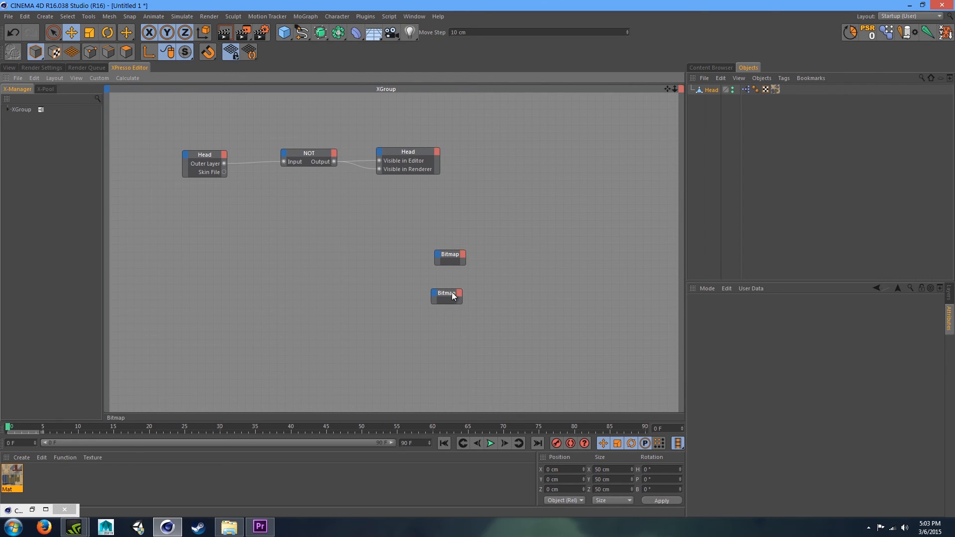
{"action": "left_click_drag", "start_coordinate": [532, 330], "coordinate": [305, 214]}
{"action": "left_click", "coordinate": [251, 190]}
{"action": "left_click", "coordinate": [385, 275]}
{"action": "left_click", "coordinate": [313, 195]}
{"action": "left_click", "coordinate": [18, 468]}
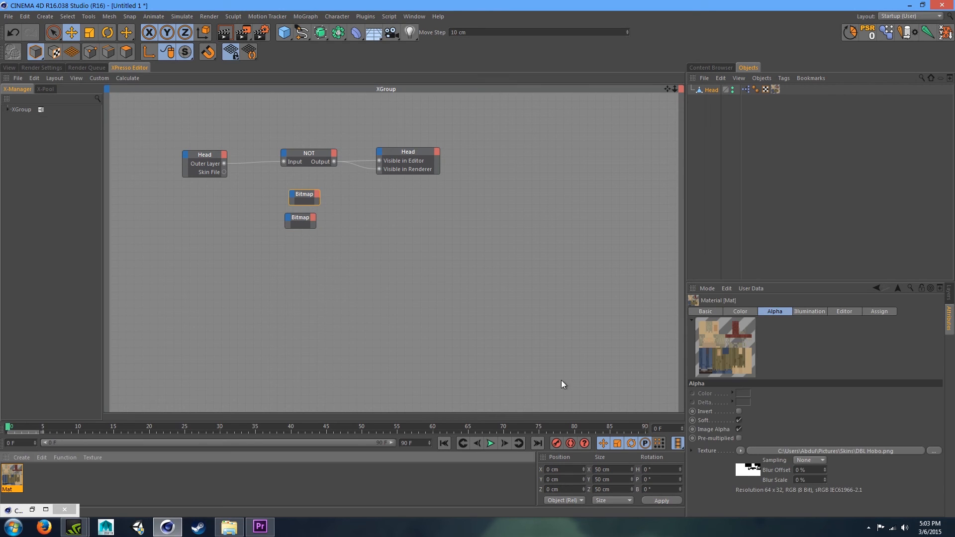
{"action": "left_click", "coordinate": [740, 311]}
{"action": "left_click", "coordinate": [774, 311]}
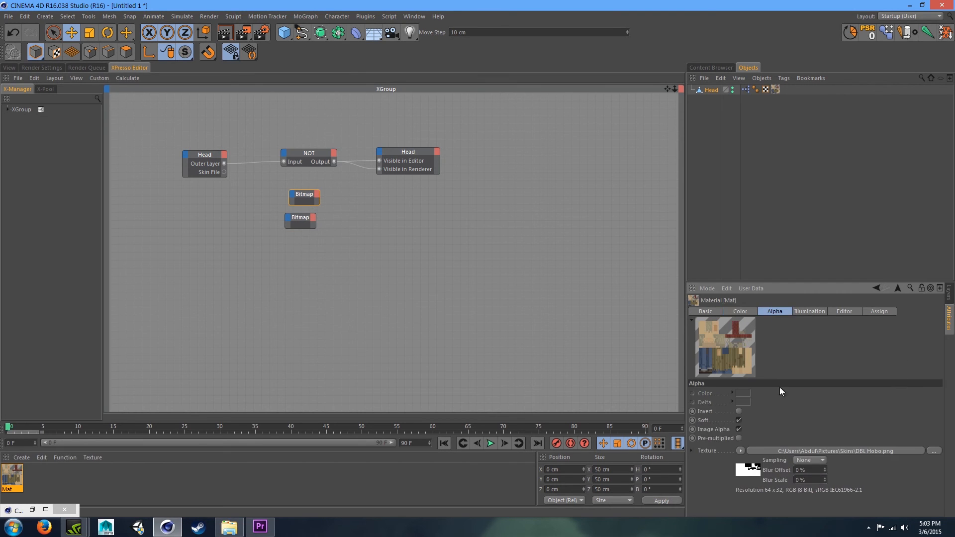
{"action": "left_click", "coordinate": [381, 209]}
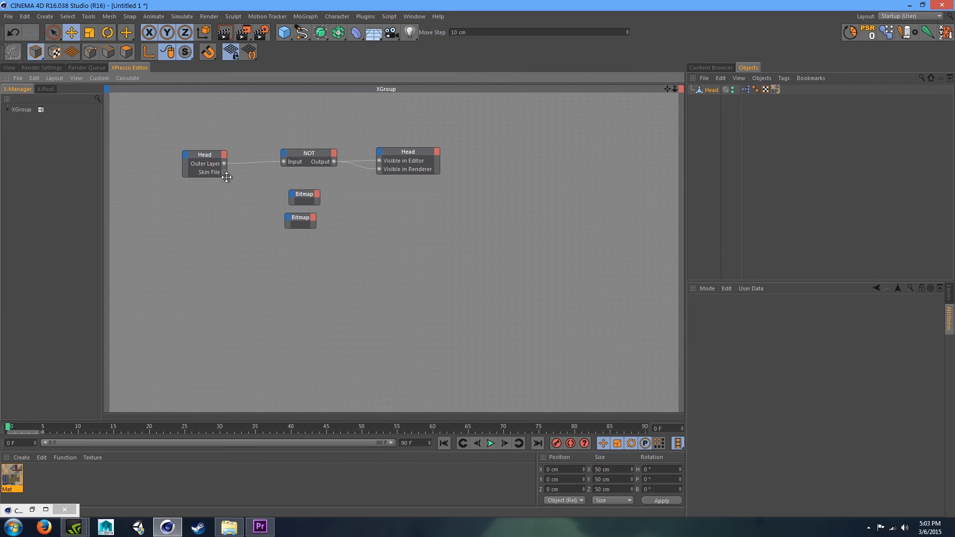
- Wire the Head node's Skin File output into the File input of both Bitmap nodes
{"action": "left_click_drag", "start_coordinate": [260, 178], "coordinate": [295, 192]}
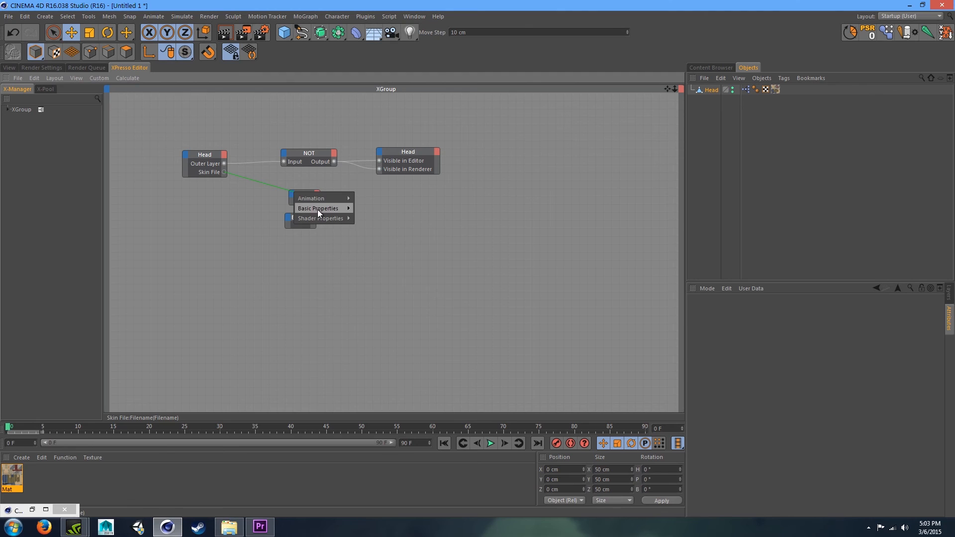
{"action": "mouse_move", "coordinate": [313, 214]}
{"action": "left_click", "coordinate": [362, 248]}
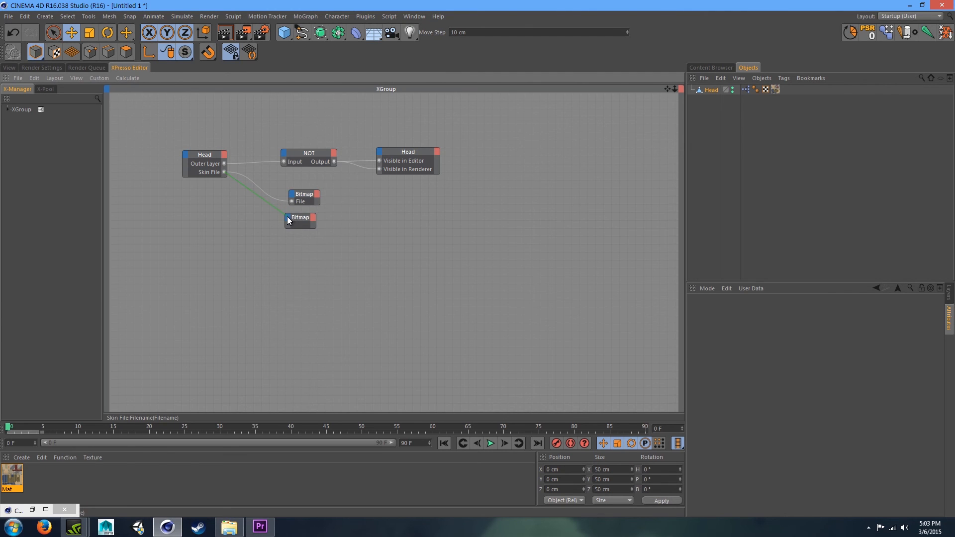
{"action": "left_click_drag", "start_coordinate": [288, 221], "coordinate": [288, 221]}
{"action": "mouse_move", "coordinate": [313, 244]}
{"action": "left_click", "coordinate": [363, 271]}
- Return to the viewport and inspect the Head's user data and the material's Color and Alpha channels
{"action": "left_click", "coordinate": [11, 69]}
{"action": "left_click", "coordinate": [778, 127]}
{"action": "left_click", "coordinate": [711, 90]}
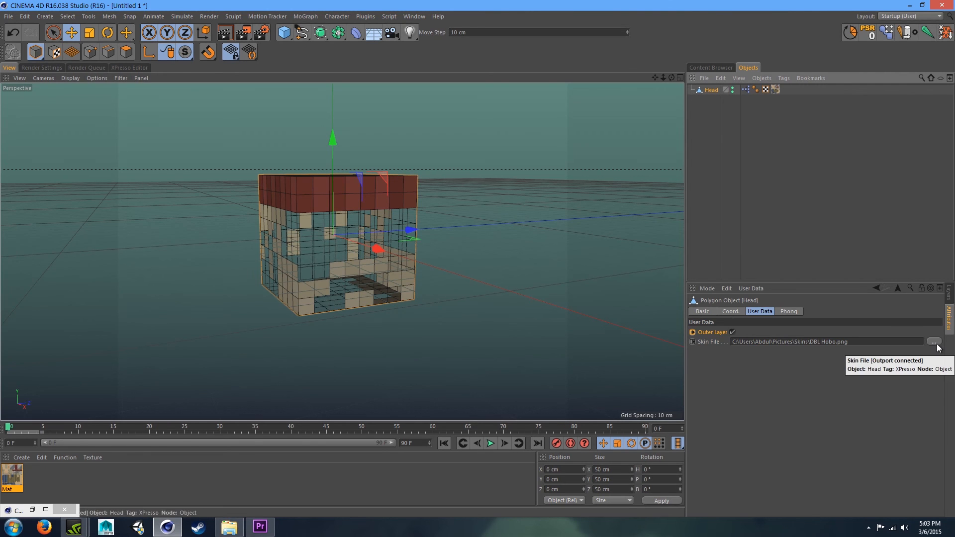
{"action": "left_click", "coordinate": [20, 475]}
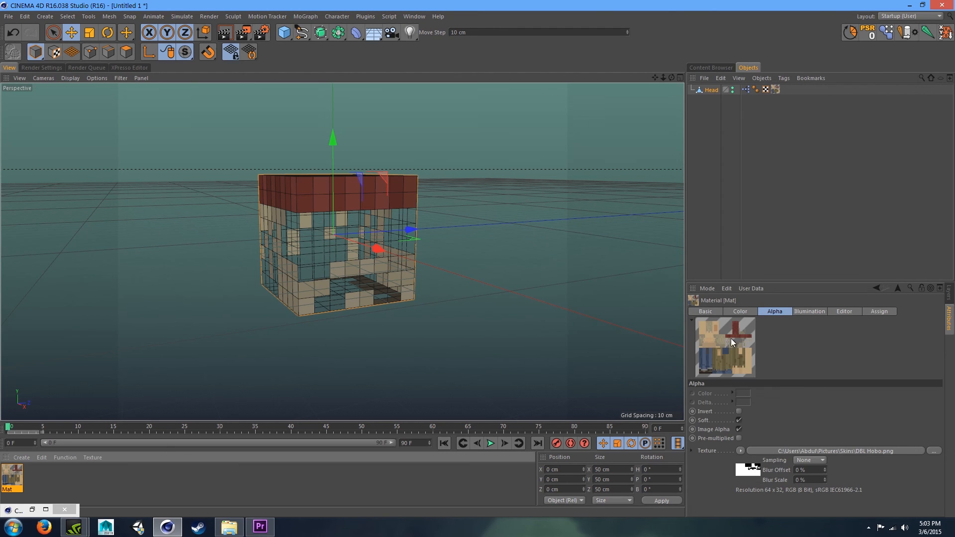
{"action": "left_click", "coordinate": [738, 310]}
{"action": "left_click", "coordinate": [772, 312]}
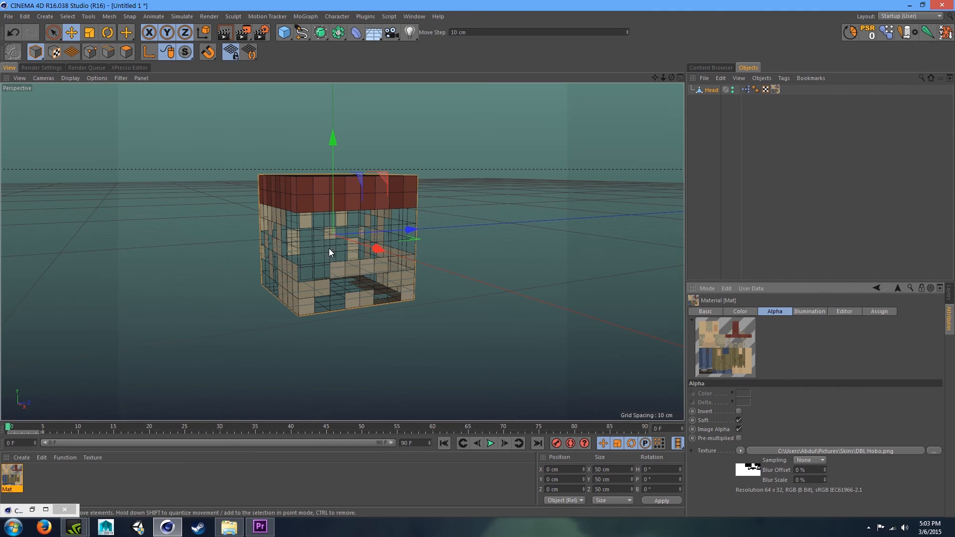
{"action": "left_click", "coordinate": [711, 90]}
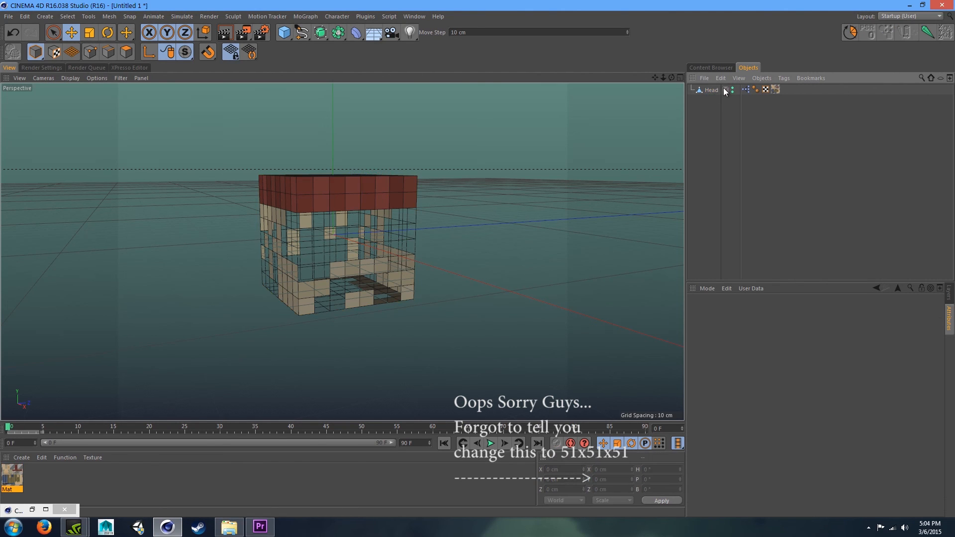
- Browse for a different skin and load JBTN Hero.png into the Head's Skin File field
{"action": "left_click", "coordinate": [933, 341]}
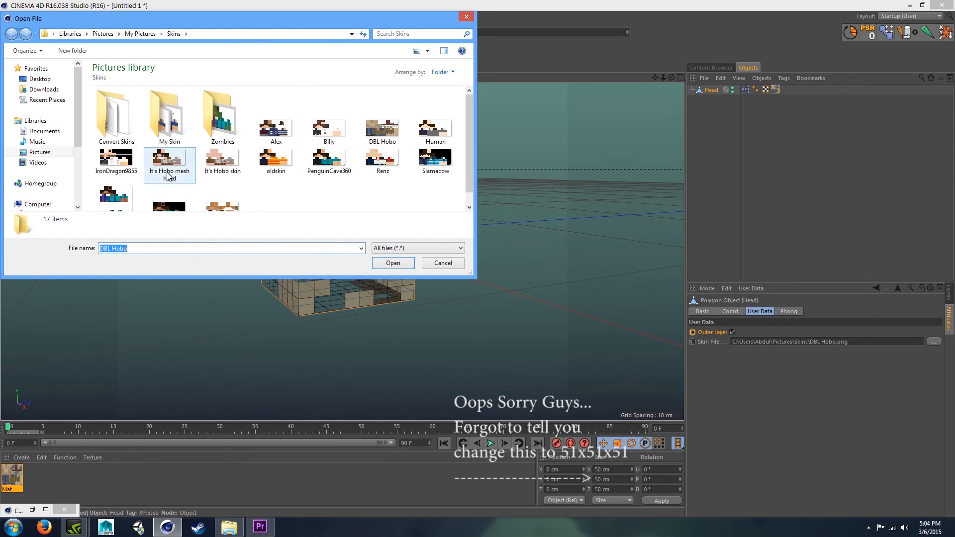
{"action": "left_click", "coordinate": [117, 163]}
{"action": "scroll", "coordinate": [116, 162], "scroll_direction": "down", "scroll_amount": 1}
{"action": "scroll", "coordinate": [183, 172], "scroll_direction": "up", "scroll_amount": 1}
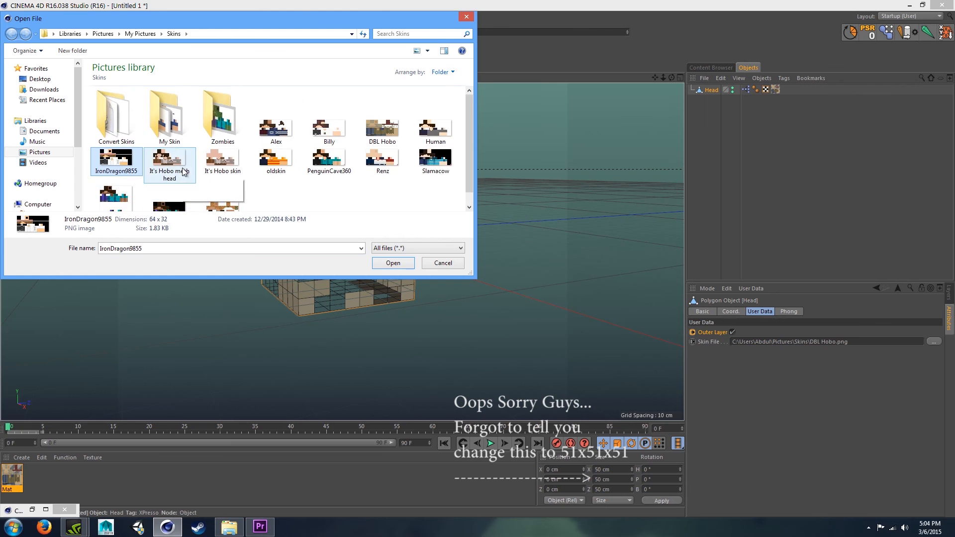
{"action": "double_click", "coordinate": [223, 201]}
{"action": "left_click_drag", "start_coordinate": [671, 78], "coordinate": [662, 107]}
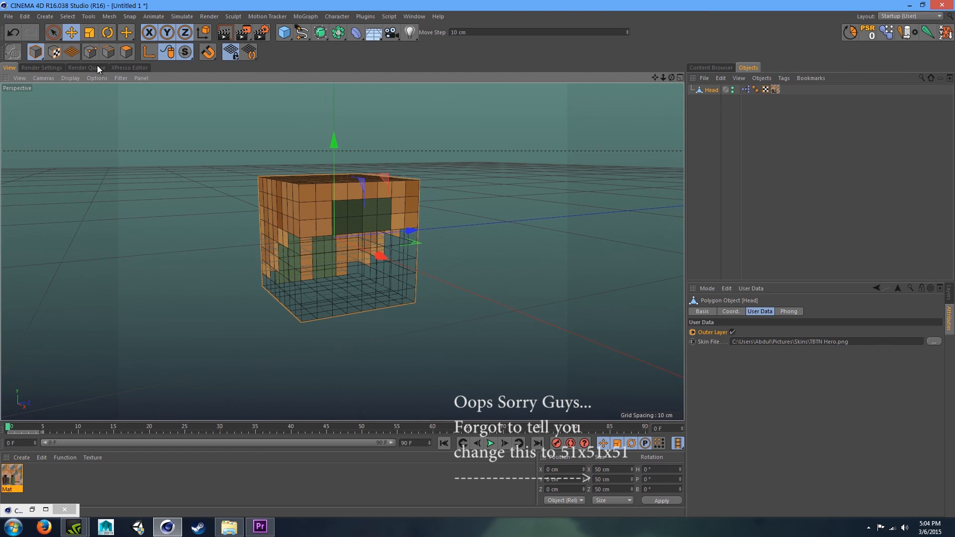
{"action": "left_click", "coordinate": [130, 52]}
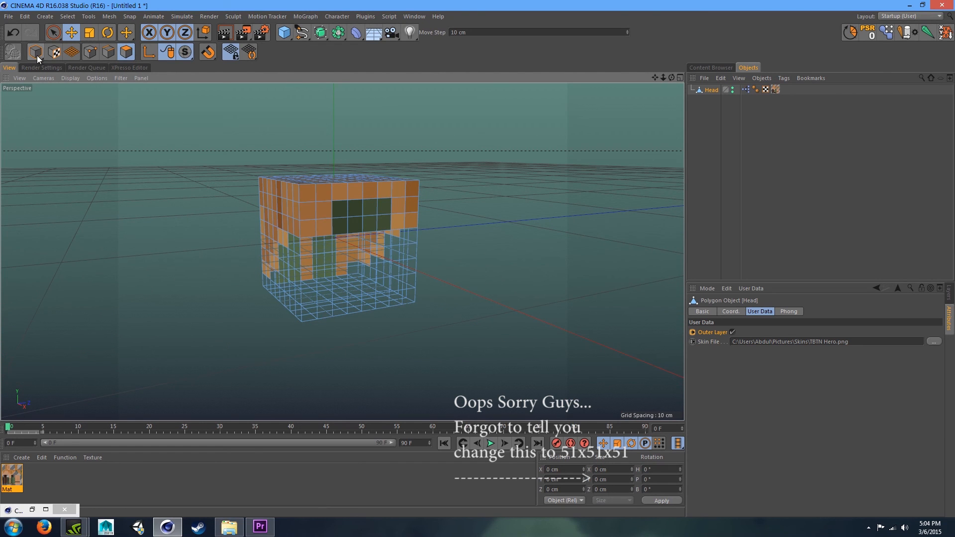
{"action": "left_click", "coordinate": [37, 55]}
{"action": "left_click", "coordinate": [192, 194]}
{"action": "left_click", "coordinate": [379, 284]}
{"action": "left_click", "coordinate": [114, 48]}
{"action": "left_click_drag", "start_coordinate": [675, 77], "coordinate": [598, 109]}
{"action": "right_click", "coordinate": [306, 226]}
{"action": "left_click", "coordinate": [338, 278]}
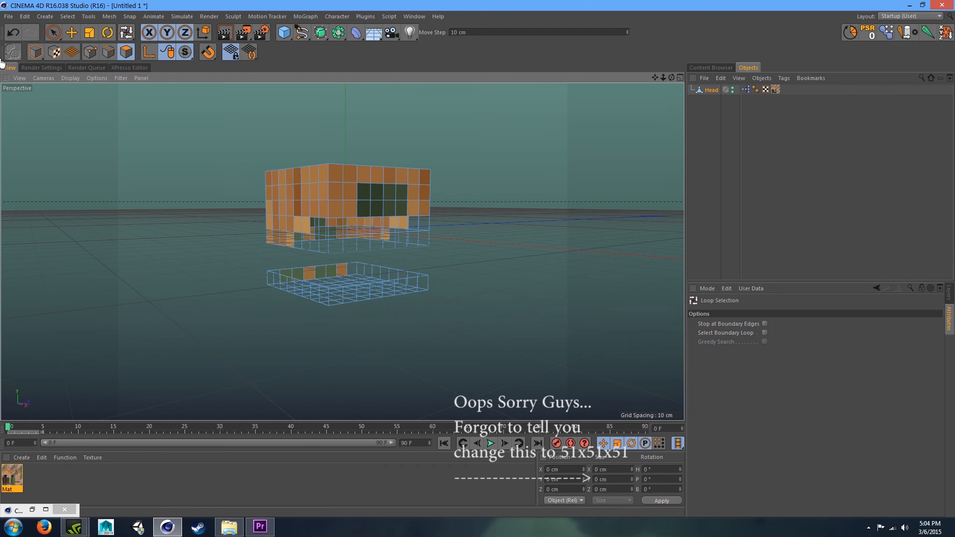
{"action": "left_click", "coordinate": [39, 53]}
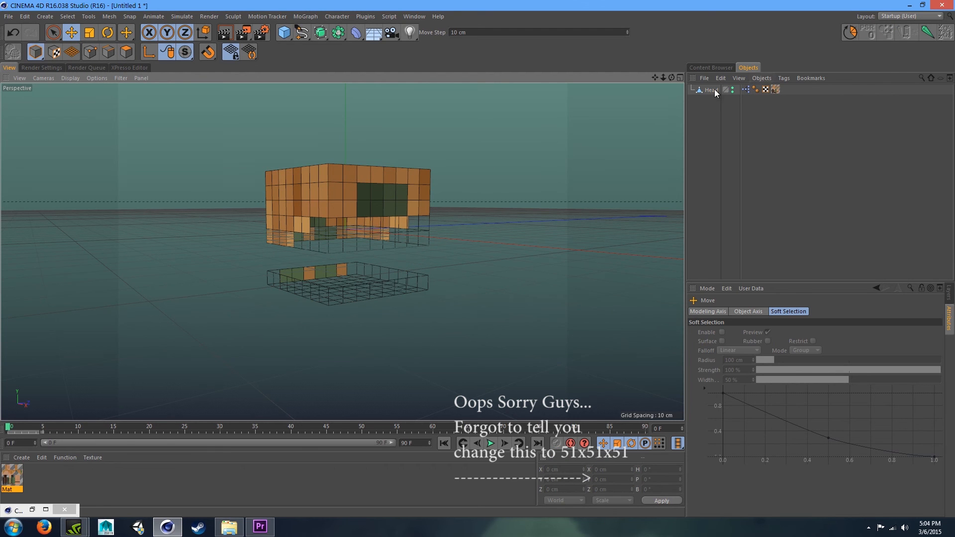
- Browse for the DBL Hobo skin and load it back into the Head's Skin File field
{"action": "left_click", "coordinate": [931, 340]}
{"action": "left_click", "coordinate": [374, 133]}
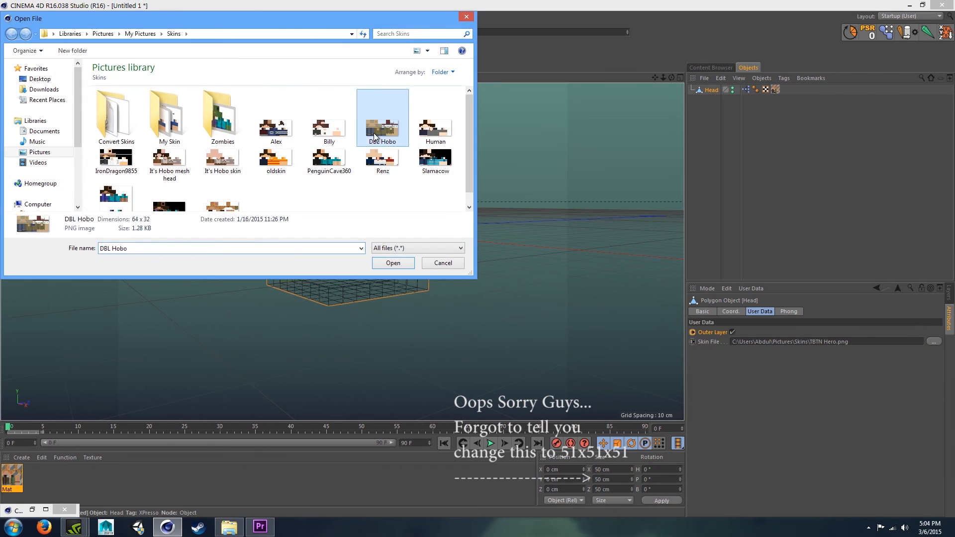
{"action": "left_click", "coordinate": [399, 263]}
{"action": "mouse_move", "coordinate": [671, 79]}
{"action": "left_mouse_down"}
{"action": "mouse_move", "coordinate": [681, 99]}
{"action": "mouse_move", "coordinate": [664, 79]}
{"action": "left_mouse_up"}
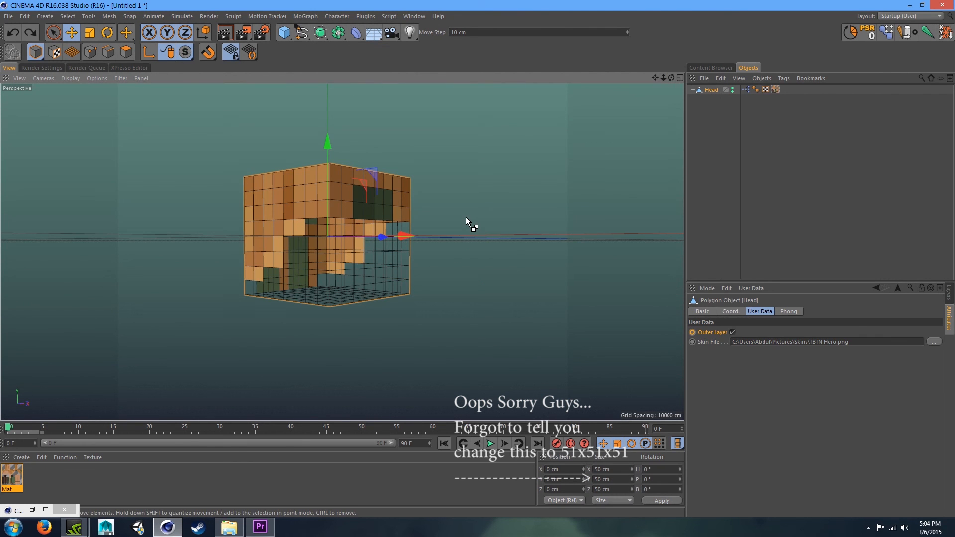
- Orbit and zoom around the head to inspect how the skin texture maps onto the cube
{"action": "left_click", "coordinate": [531, 198]}
{"action": "mouse_move", "coordinate": [671, 78]}
{"action": "left_mouse_down"}
{"action": "mouse_move", "coordinate": [647, 79]}
{"action": "mouse_move", "coordinate": [646, 99]}
{"action": "mouse_move", "coordinate": [646, 82]}
{"action": "mouse_move", "coordinate": [637, 83]}
{"action": "mouse_move", "coordinate": [664, 99]}
{"action": "mouse_move", "coordinate": [668, 77]}
{"action": "mouse_move", "coordinate": [687, 97]}
{"action": "mouse_move", "coordinate": [640, 61]}
{"action": "mouse_move", "coordinate": [691, 70]}
{"action": "mouse_move", "coordinate": [671, 72]}
{"action": "mouse_move", "coordinate": [667, 94]}
{"action": "mouse_move", "coordinate": [721, 71]}
{"action": "mouse_move", "coordinate": [690, 102]}
{"action": "mouse_move", "coordinate": [648, 70]}
{"action": "mouse_move", "coordinate": [674, 76]}
{"action": "mouse_move", "coordinate": [646, 81]}
{"action": "mouse_move", "coordinate": [662, 79]}
{"action": "mouse_move", "coordinate": [651, 94]}
{"action": "mouse_move", "coordinate": [669, 80]}
{"action": "mouse_move", "coordinate": [661, 82]}
{"action": "left_mouse_up"}
{"action": "left_click", "coordinate": [703, 91]}
{"action": "left_click", "coordinate": [821, 151]}
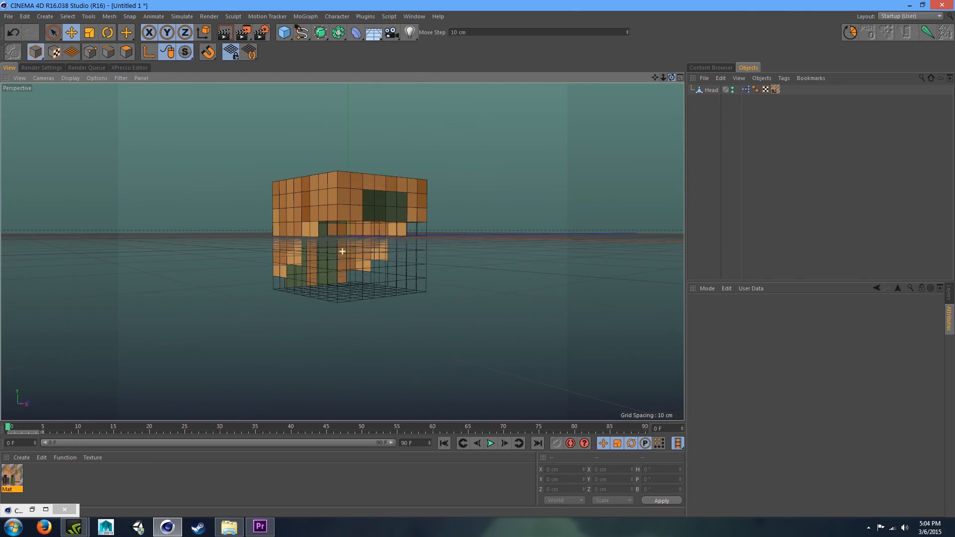
{"action": "left_click_drag", "start_coordinate": [672, 77], "coordinate": [795, 60]}
{"action": "scroll", "coordinate": [343, 252], "scroll_direction": "up", "scroll_amount": 2}
{"action": "left_click_drag", "start_coordinate": [342, 252], "coordinate": [443, 266], "text": "alt"}
{"action": "mouse_move", "coordinate": [671, 78]}
{"action": "left_mouse_down"}
{"action": "mouse_move", "coordinate": [668, 97]}
{"action": "mouse_move", "coordinate": [641, 78]}
{"action": "mouse_move", "coordinate": [676, 78]}
{"action": "mouse_move", "coordinate": [655, 78]}
{"action": "left_mouse_up"}
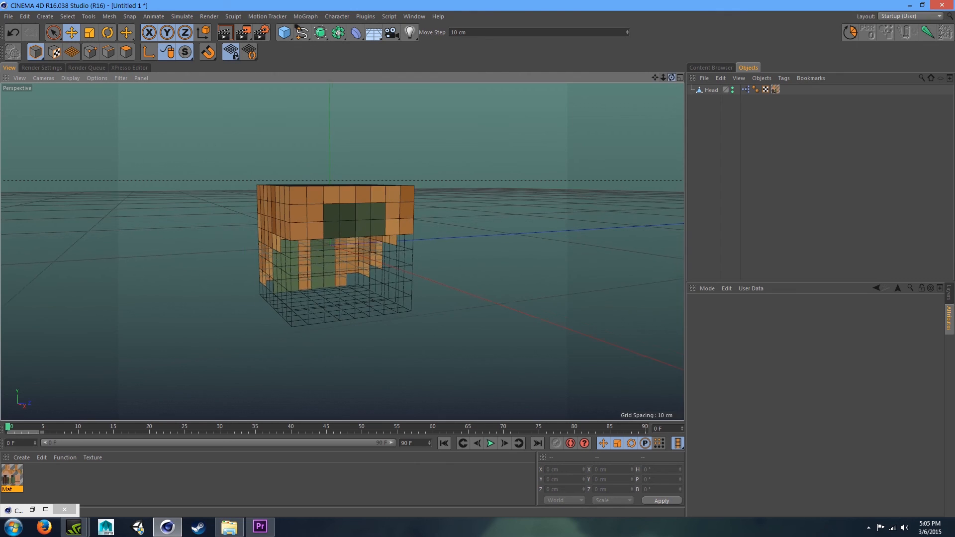
- Select the Head object and uncheck its Outer Layer user data option
{"action": "left_click", "coordinate": [712, 89]}
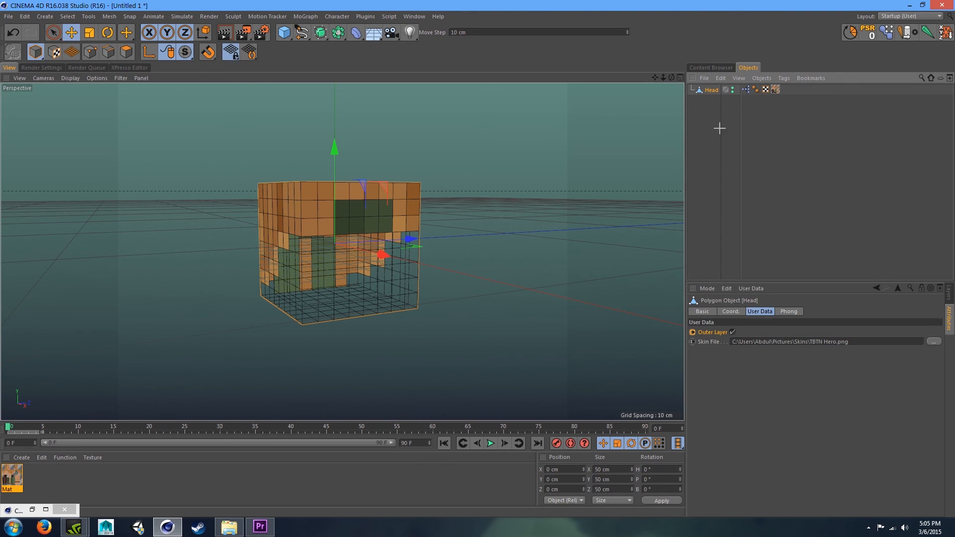
{"action": "left_click", "coordinate": [712, 115]}
{"action": "left_click", "coordinate": [712, 93]}
{"action": "left_click", "coordinate": [733, 332]}
{"action": "left_click", "coordinate": [765, 171]}
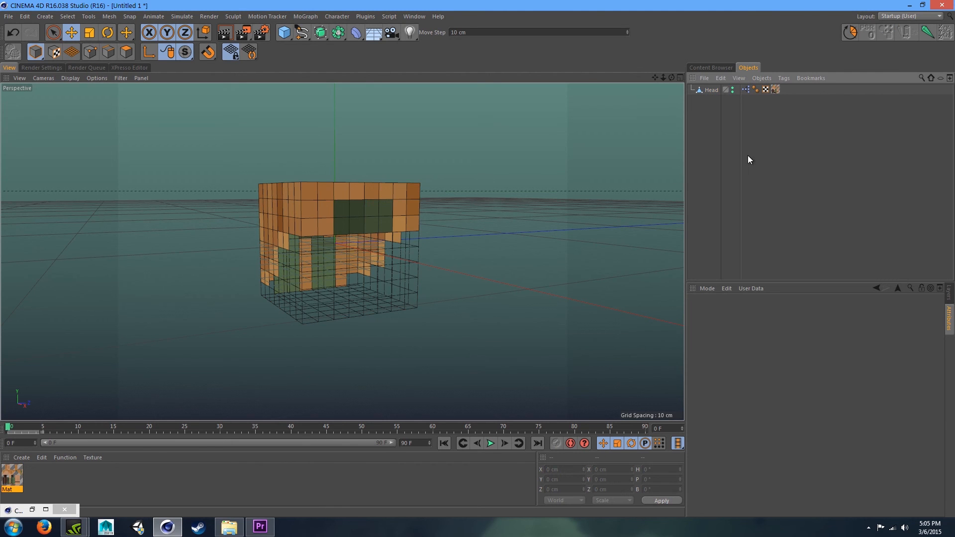
{"action": "mouse_move", "coordinate": [671, 78]}
{"action": "left_mouse_down"}
{"action": "mouse_move", "coordinate": [668, 114]}
{"action": "mouse_move", "coordinate": [670, 80]}
{"action": "left_mouse_up"}
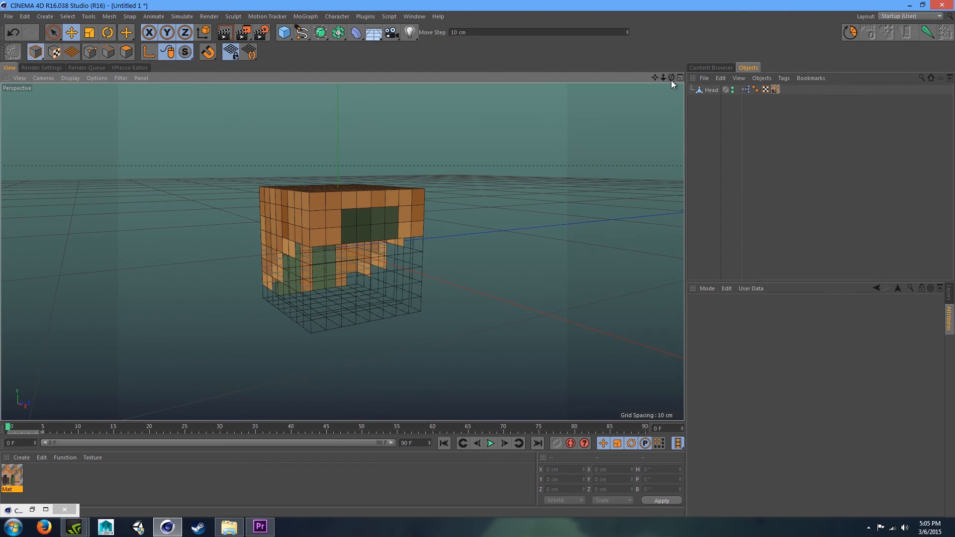